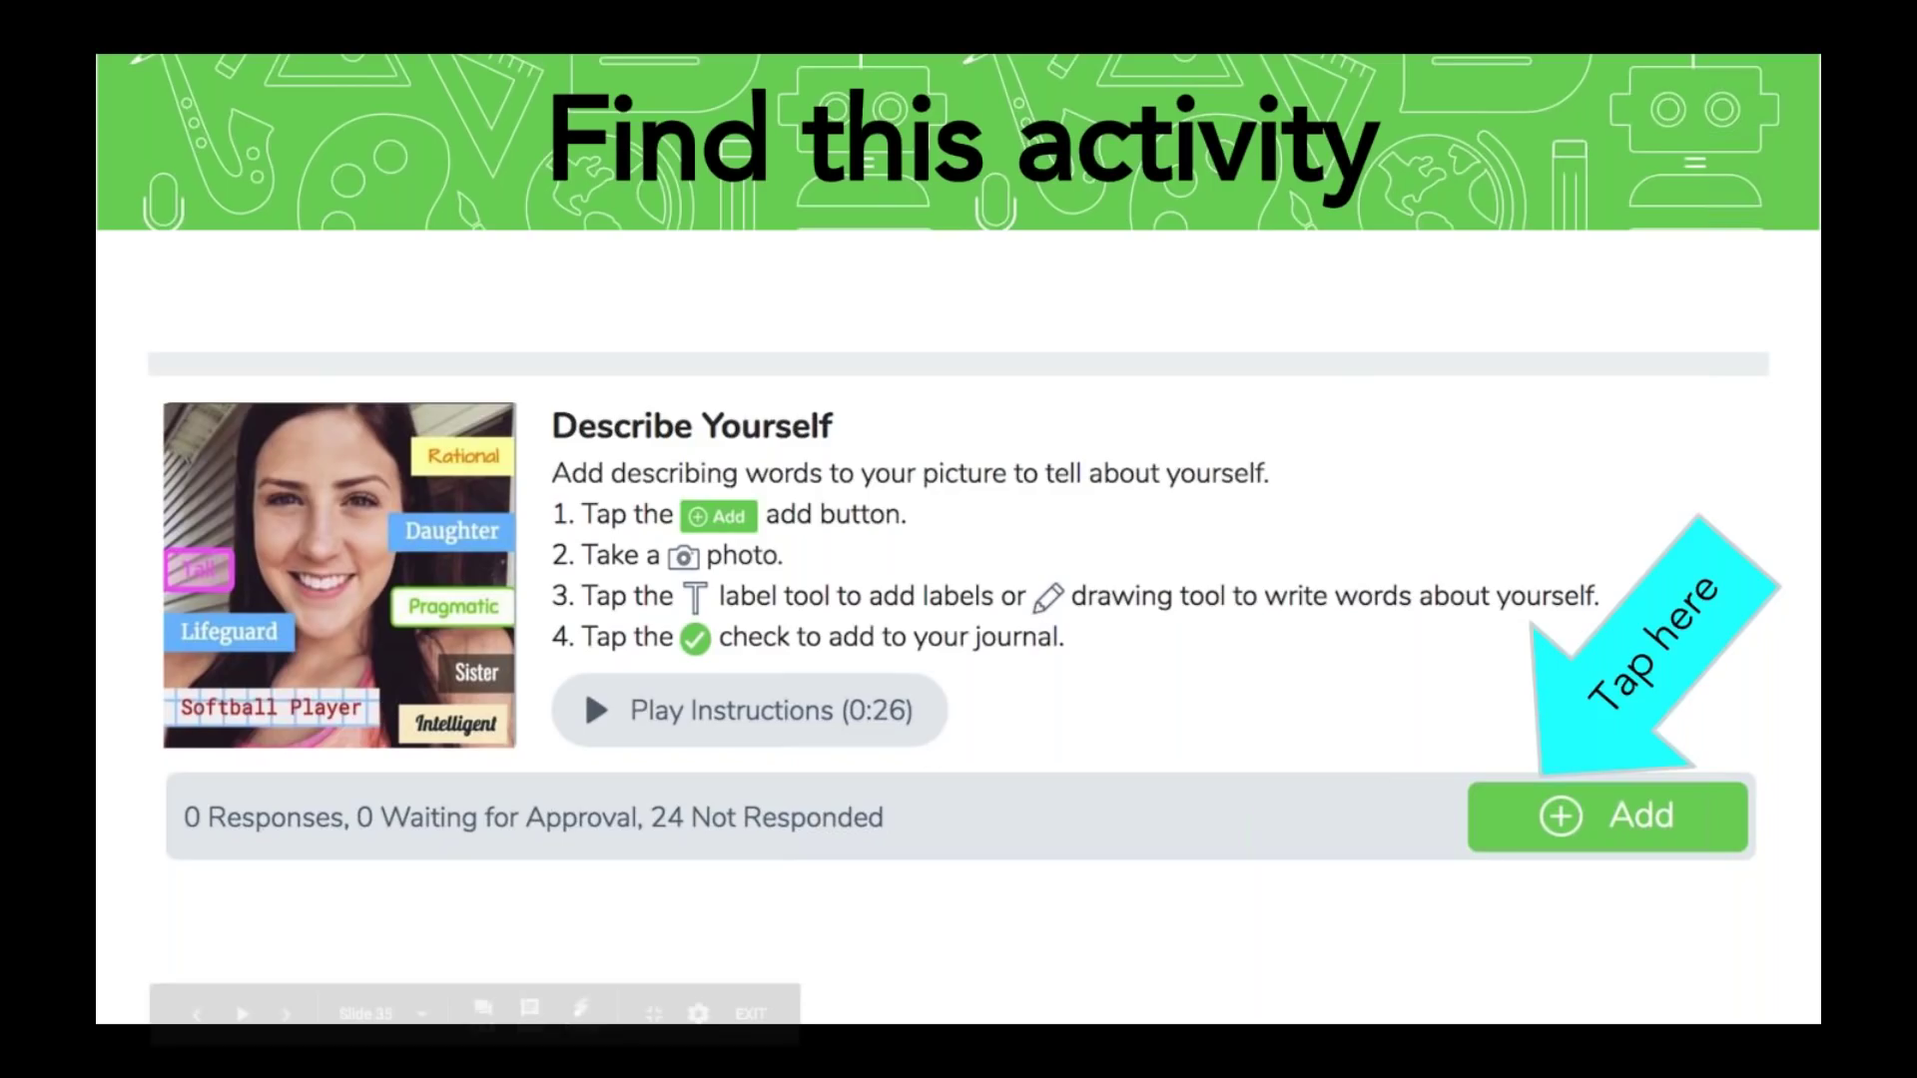
# - Go back through the slideshow to the "Scan this QR Code to Join the Class!" slide
pyautogui.click(194, 1015)
pyautogui.click(195, 1015)
pyautogui.click(194, 1014)
pyautogui.click(194, 1014)
pyautogui.click(194, 1015)
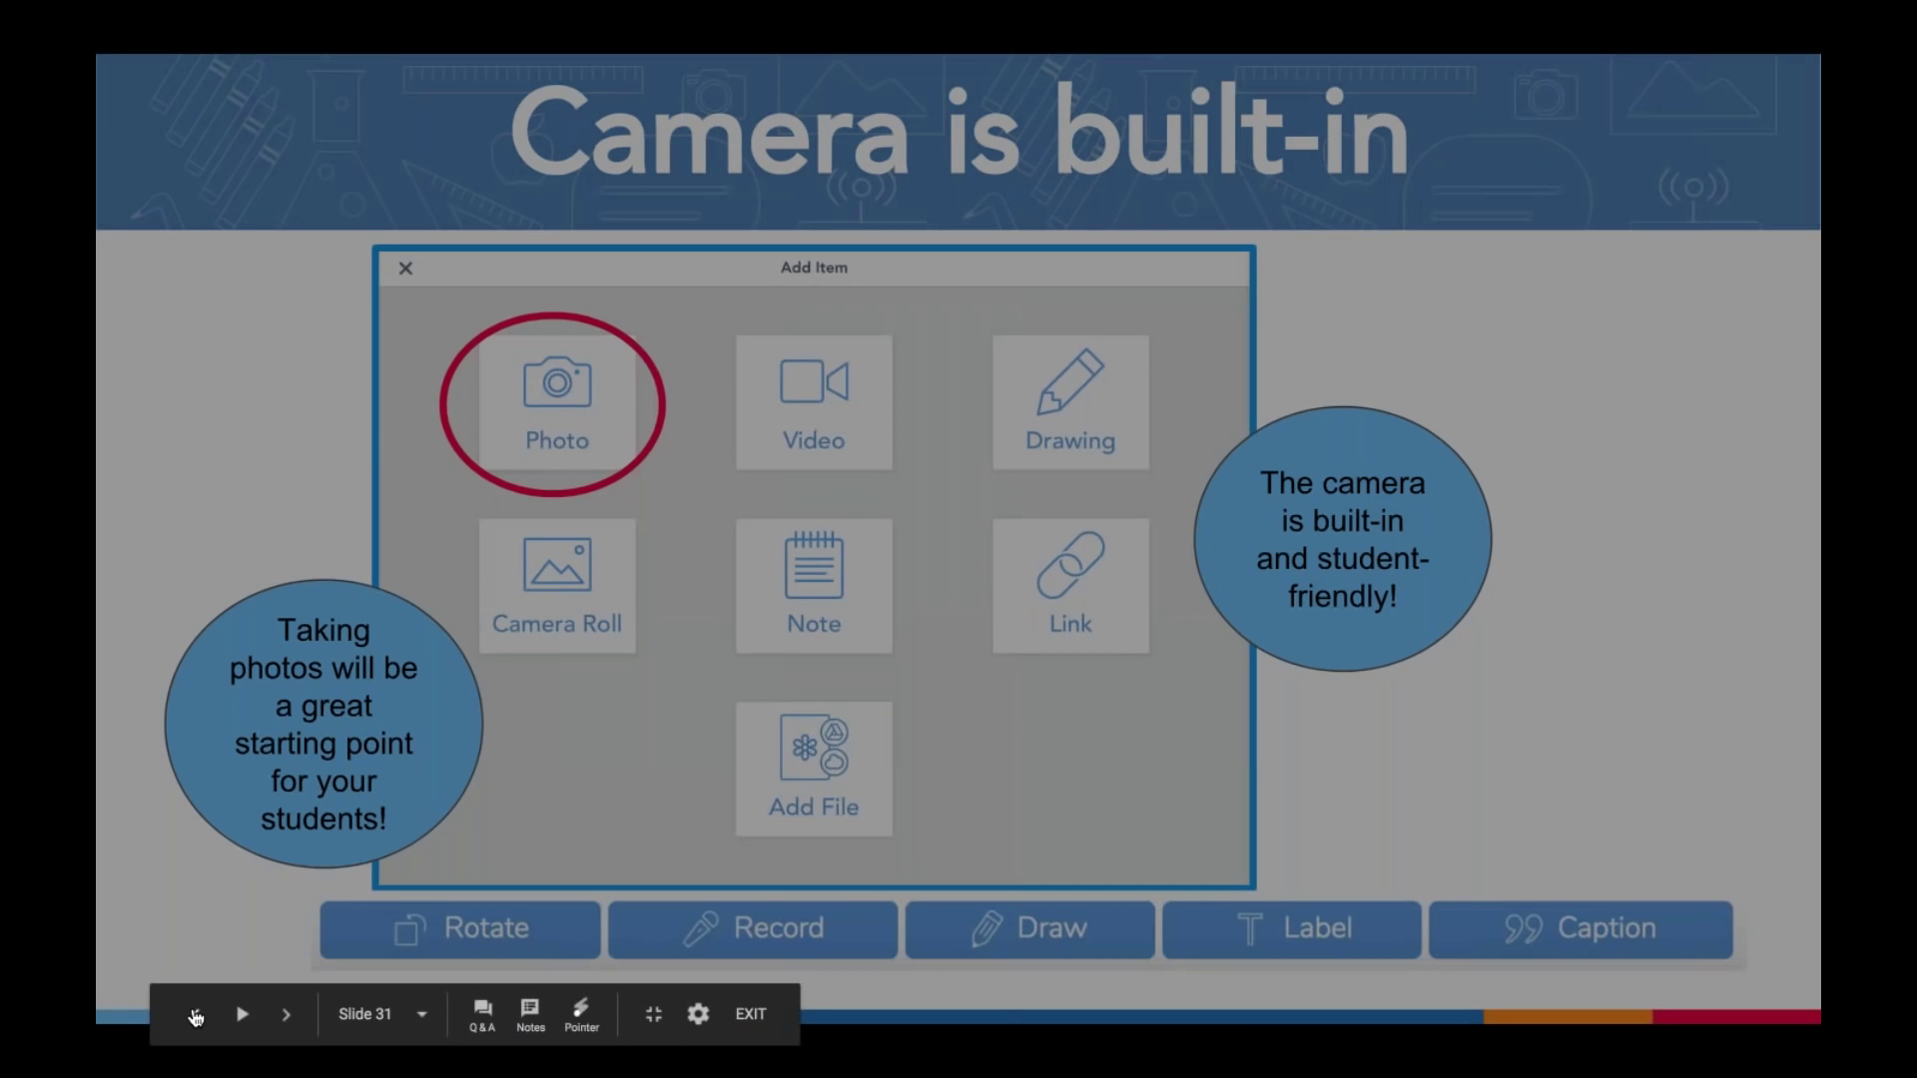
pyautogui.click(194, 1014)
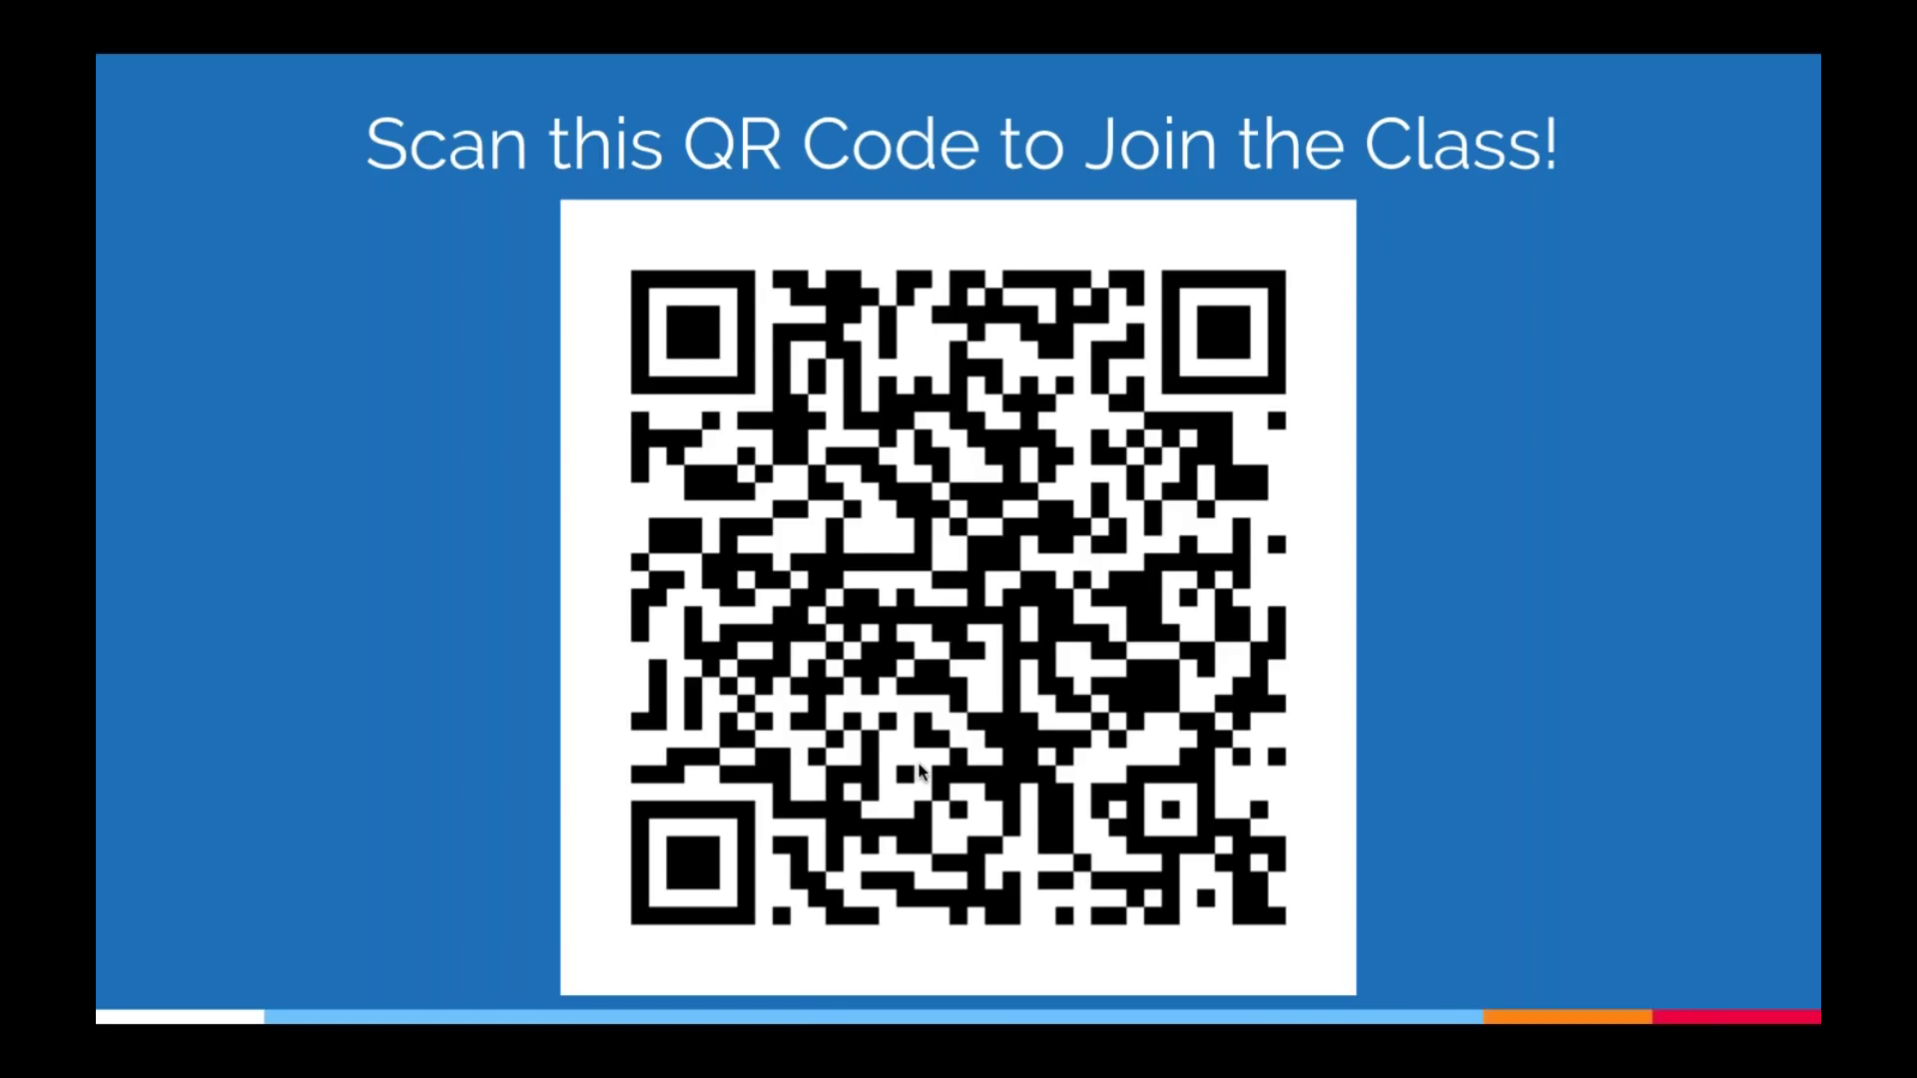
# - Advance the slideshow from the QR code slide to the "Let's check in live with our class!" slide
pyautogui.moveTo(280, 959)
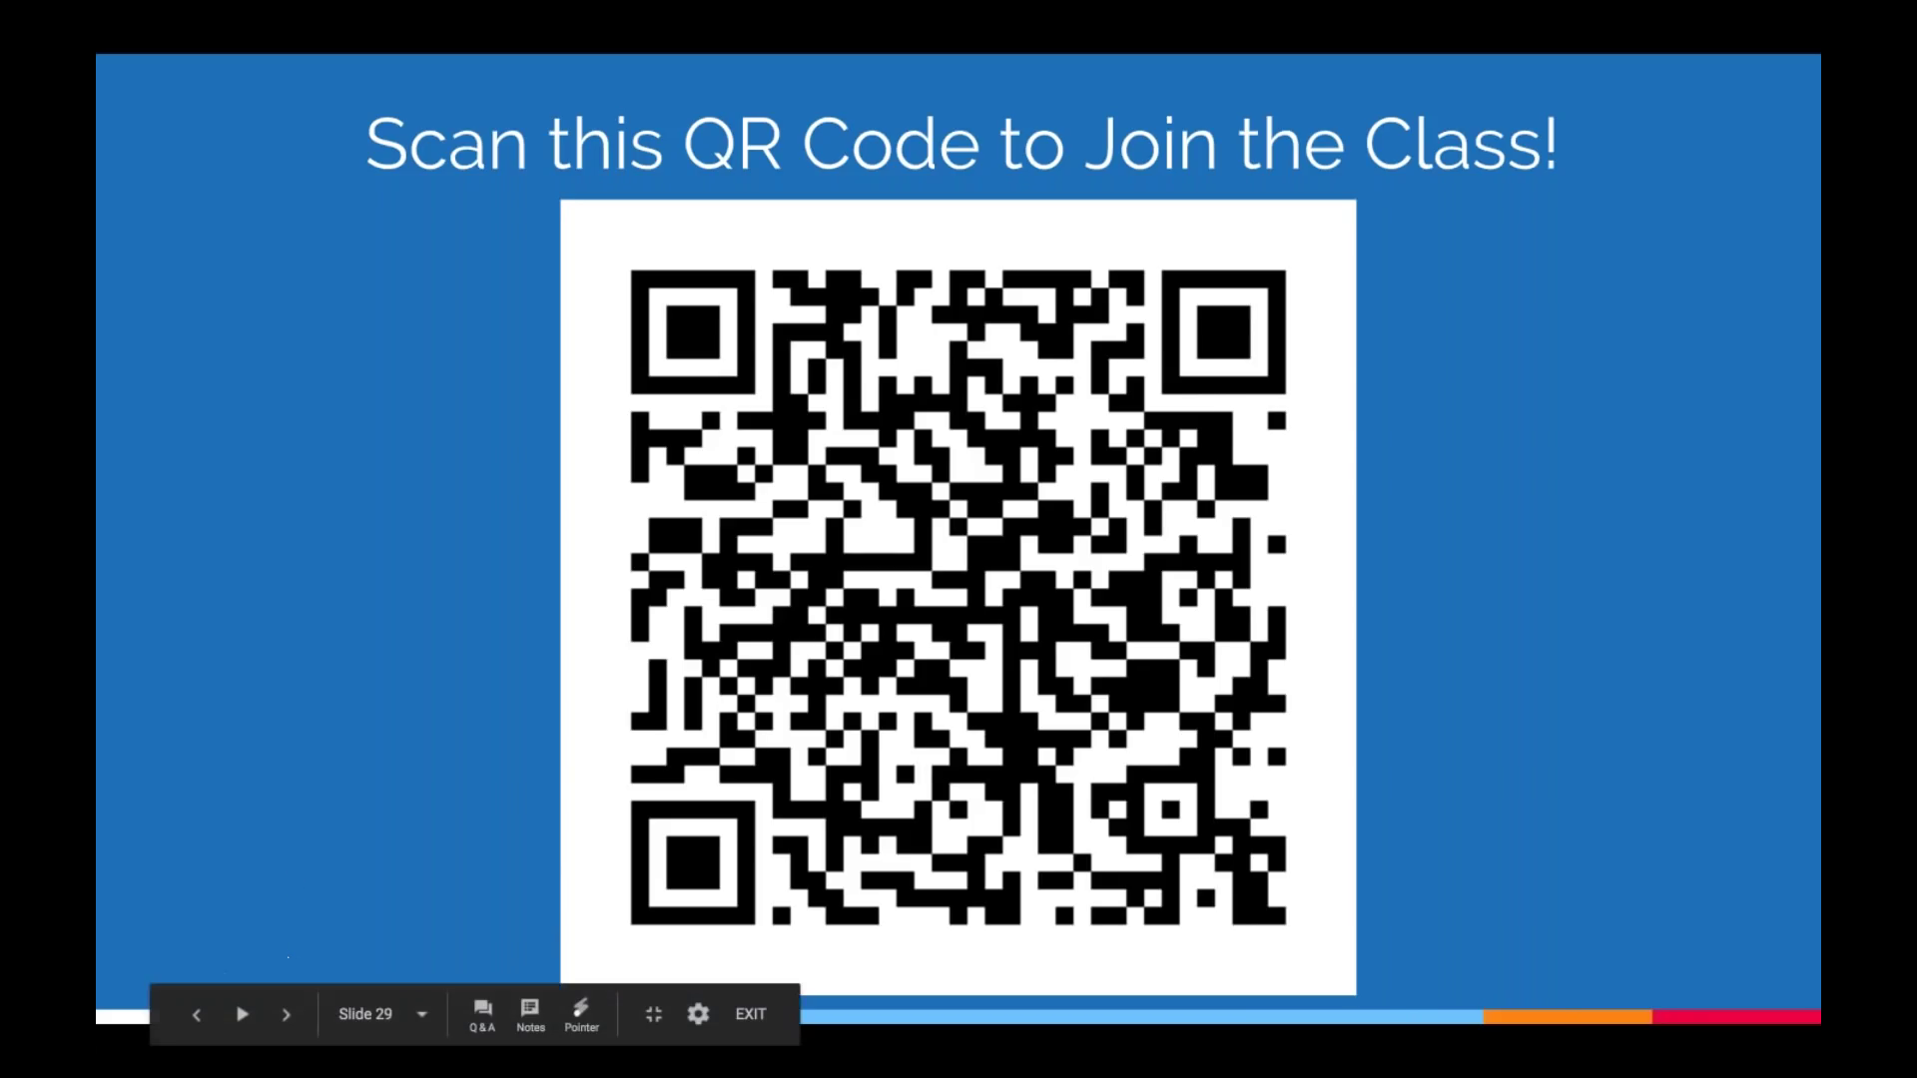
pyautogui.click(283, 1016)
pyautogui.click(284, 1017)
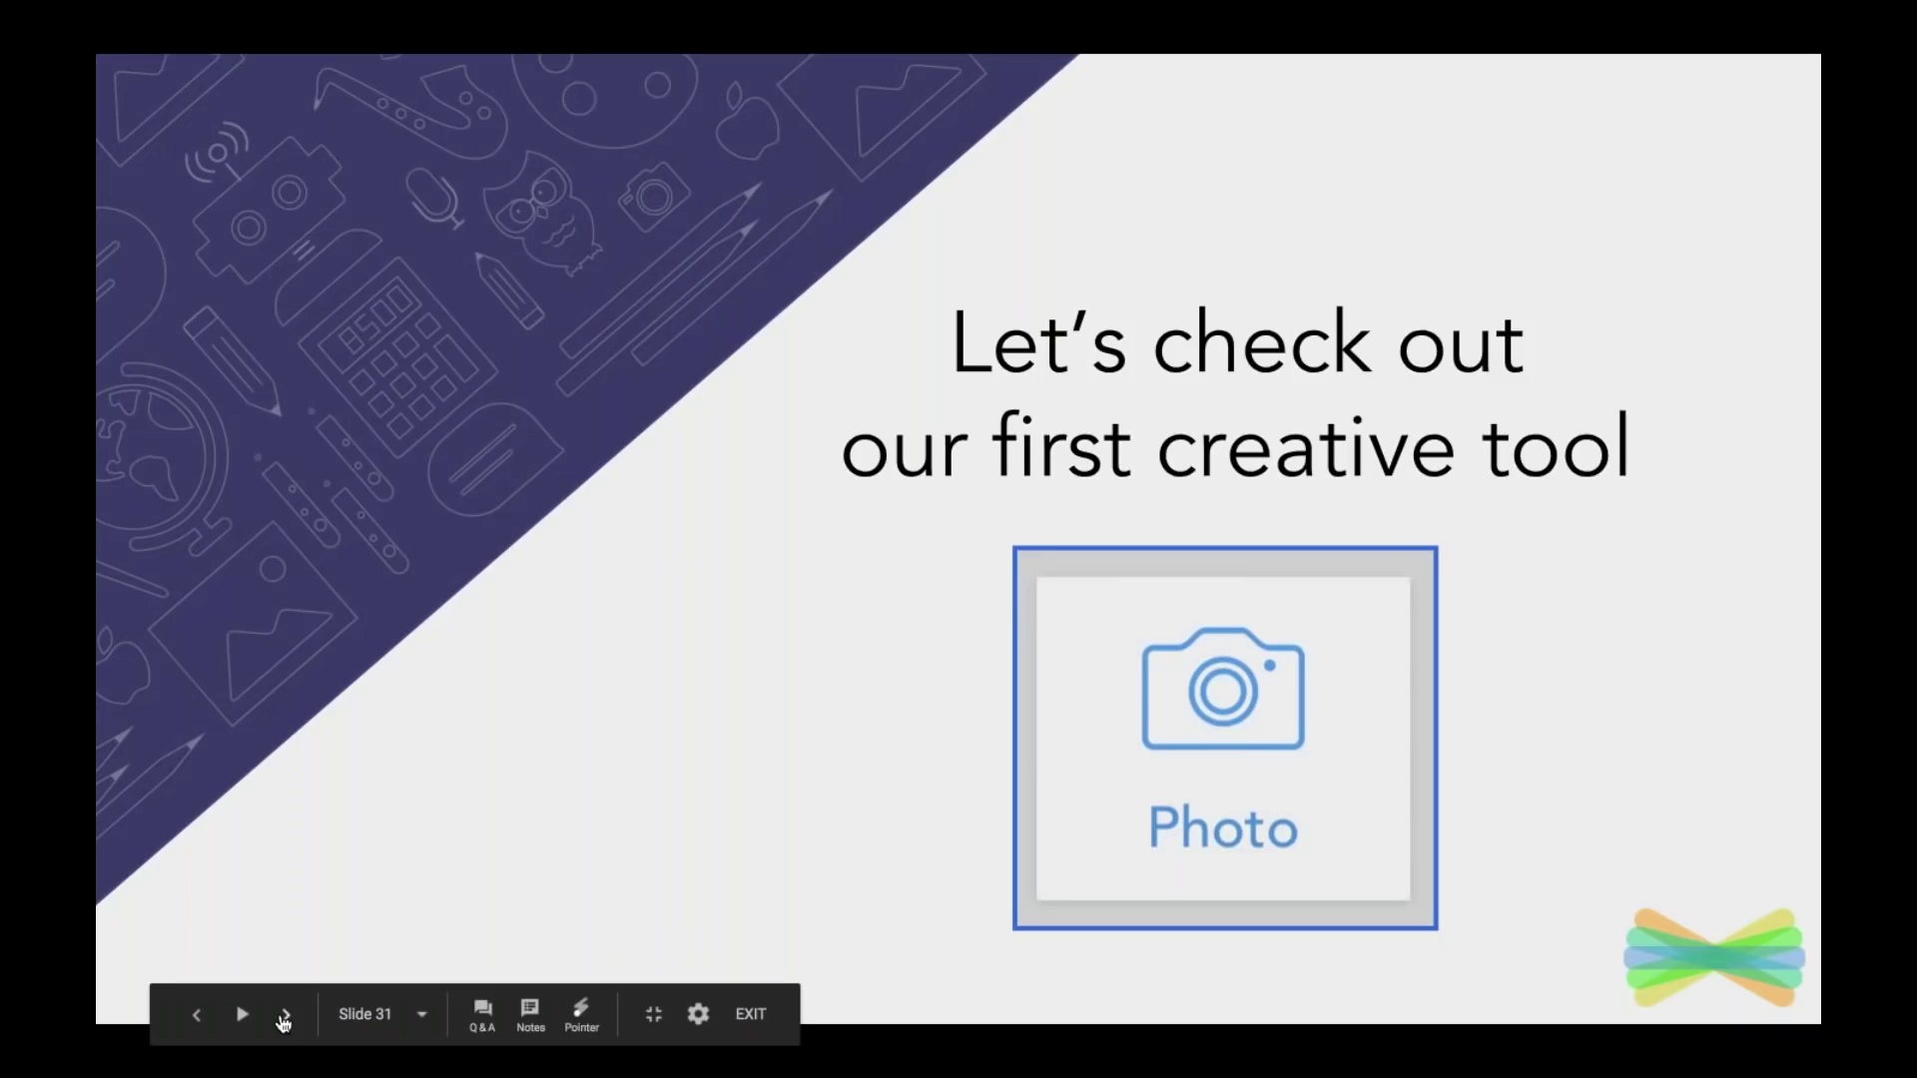
pyautogui.click(284, 1016)
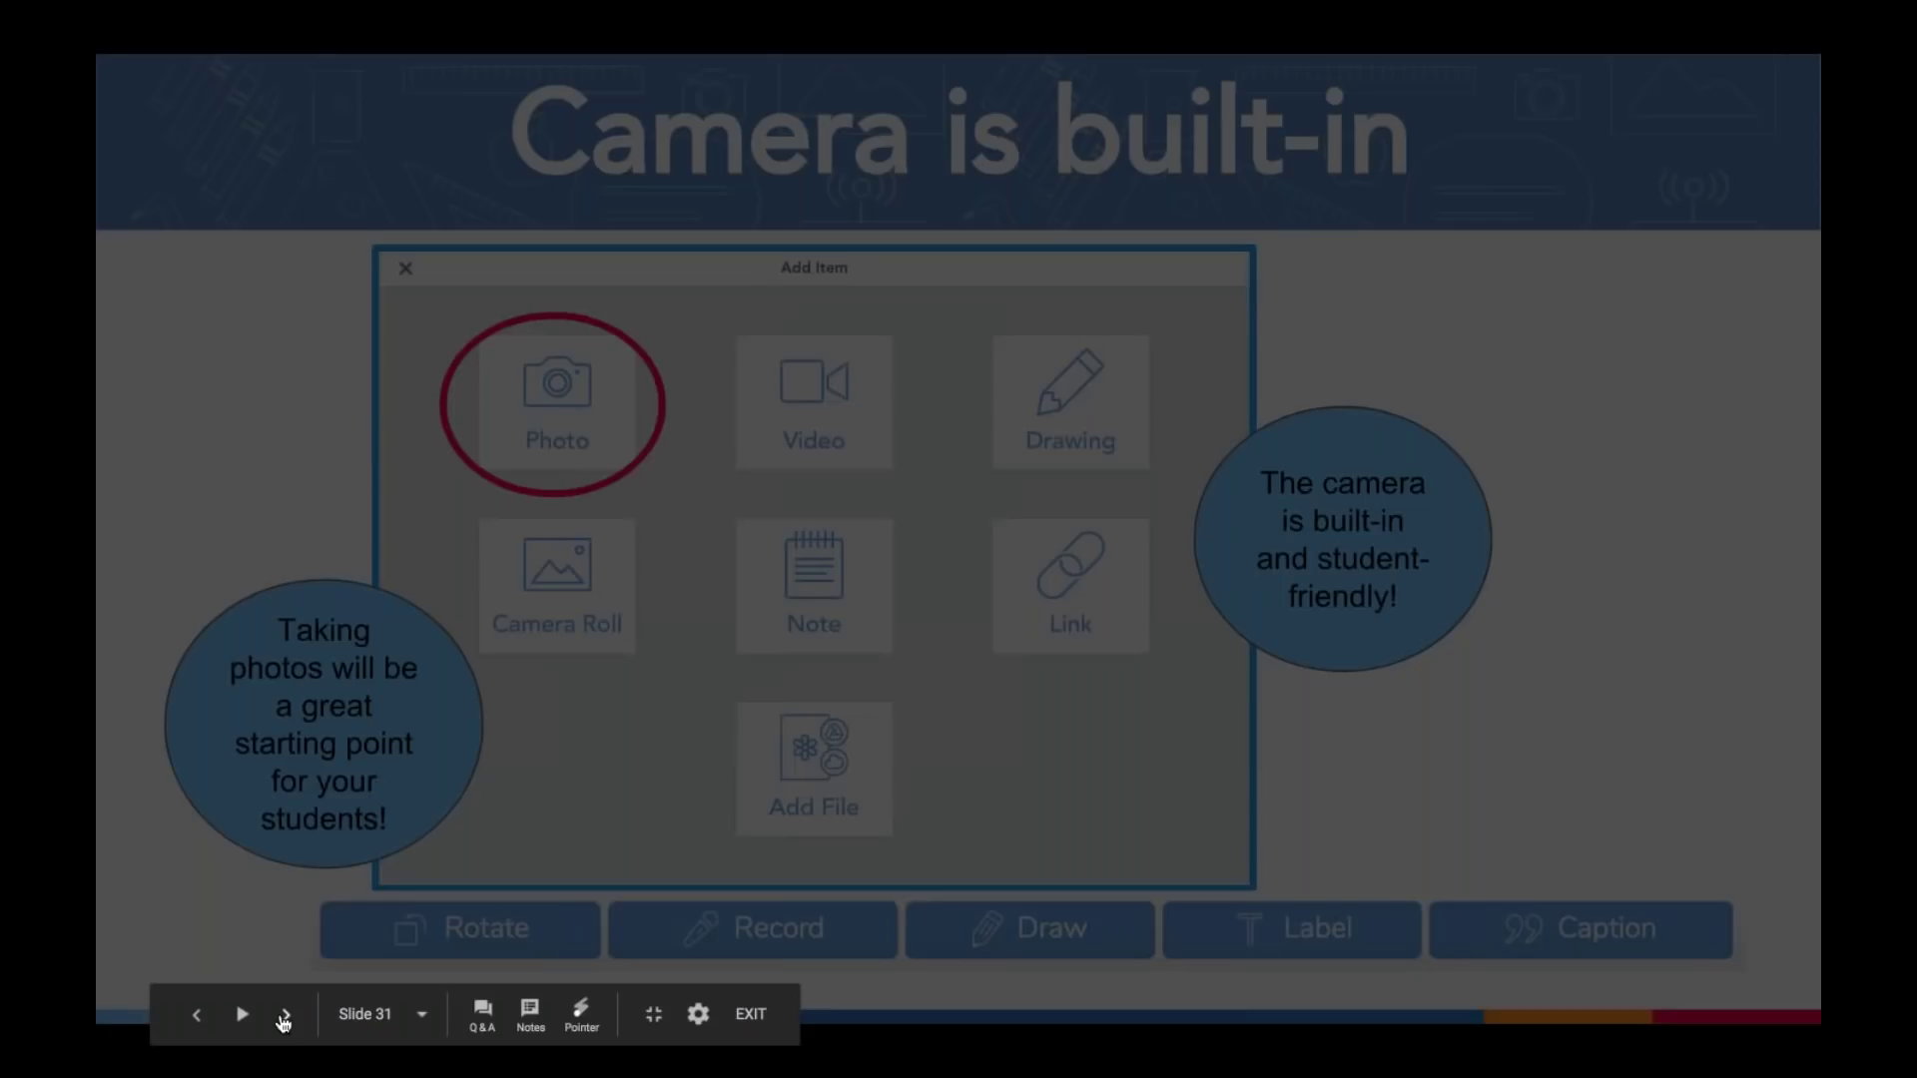
pyautogui.click(284, 1016)
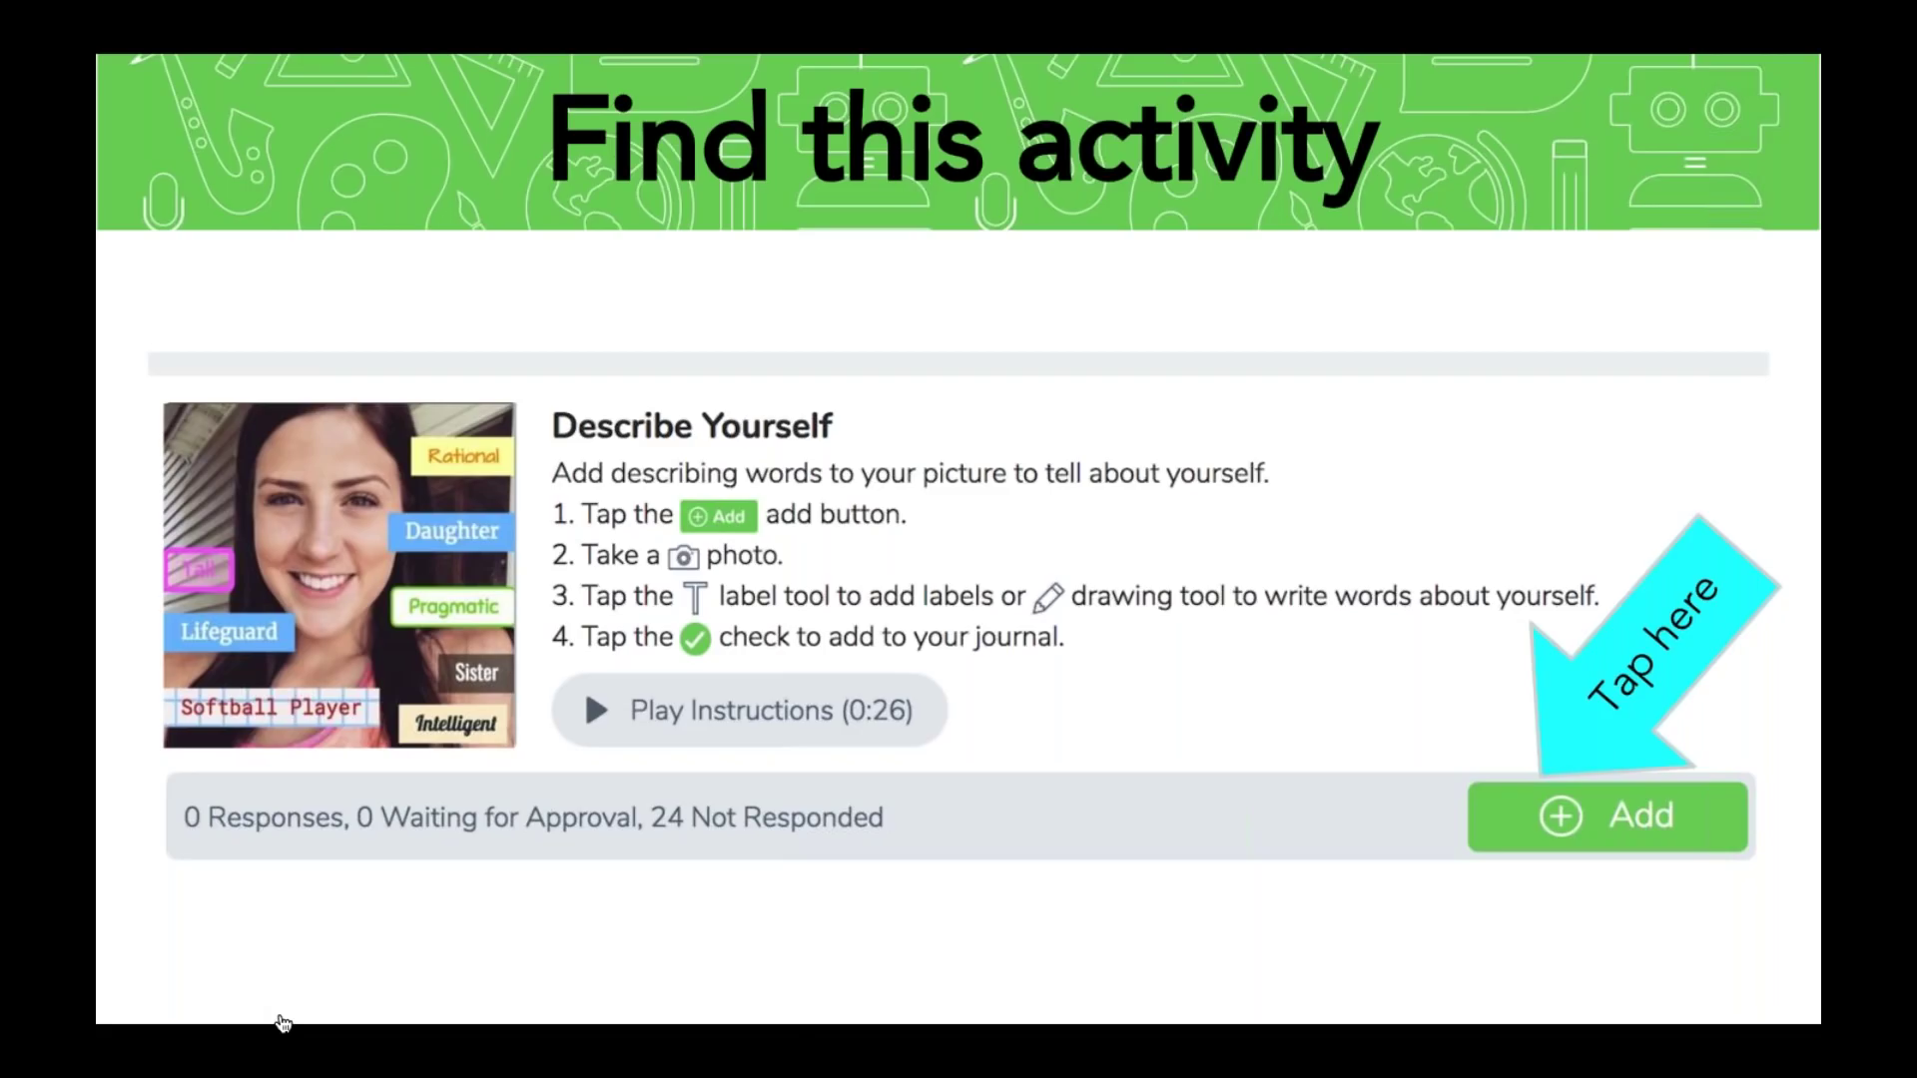
pyautogui.moveTo(283, 1018)
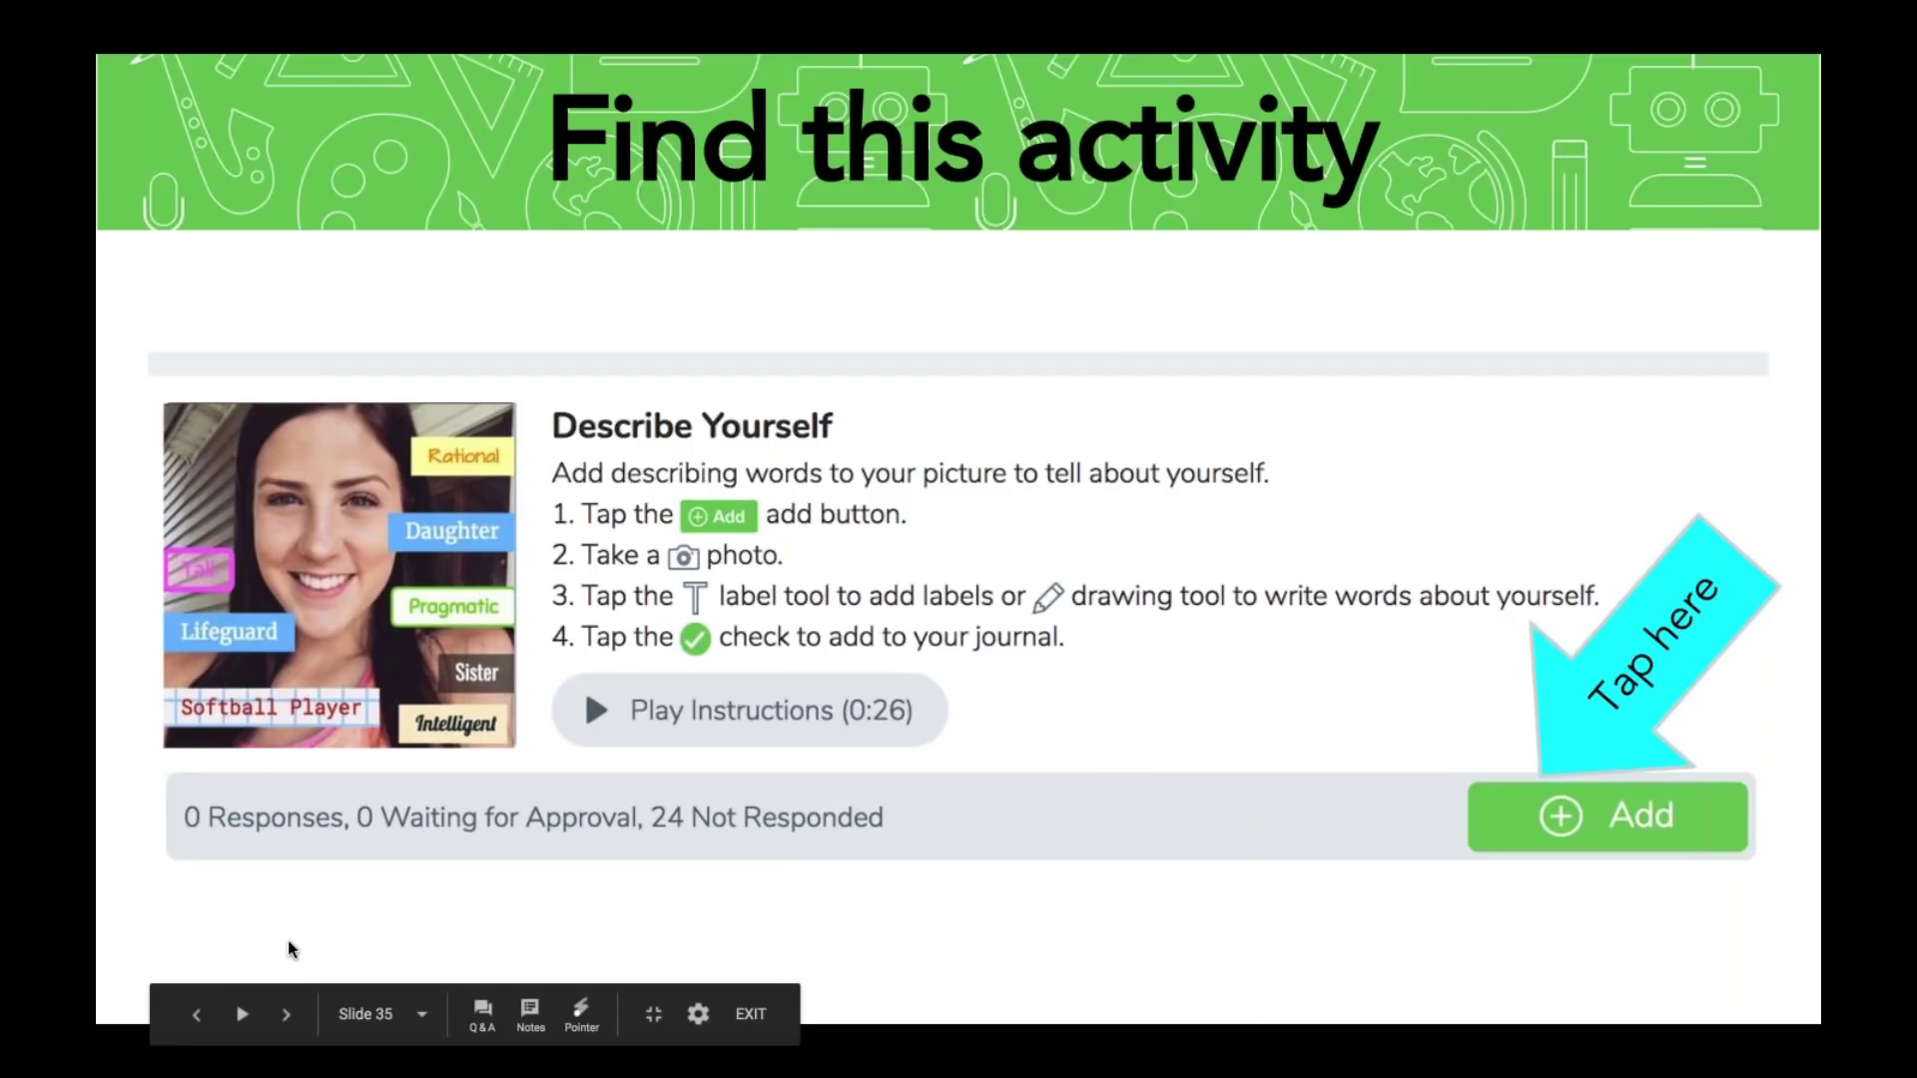
pyautogui.press('Right')
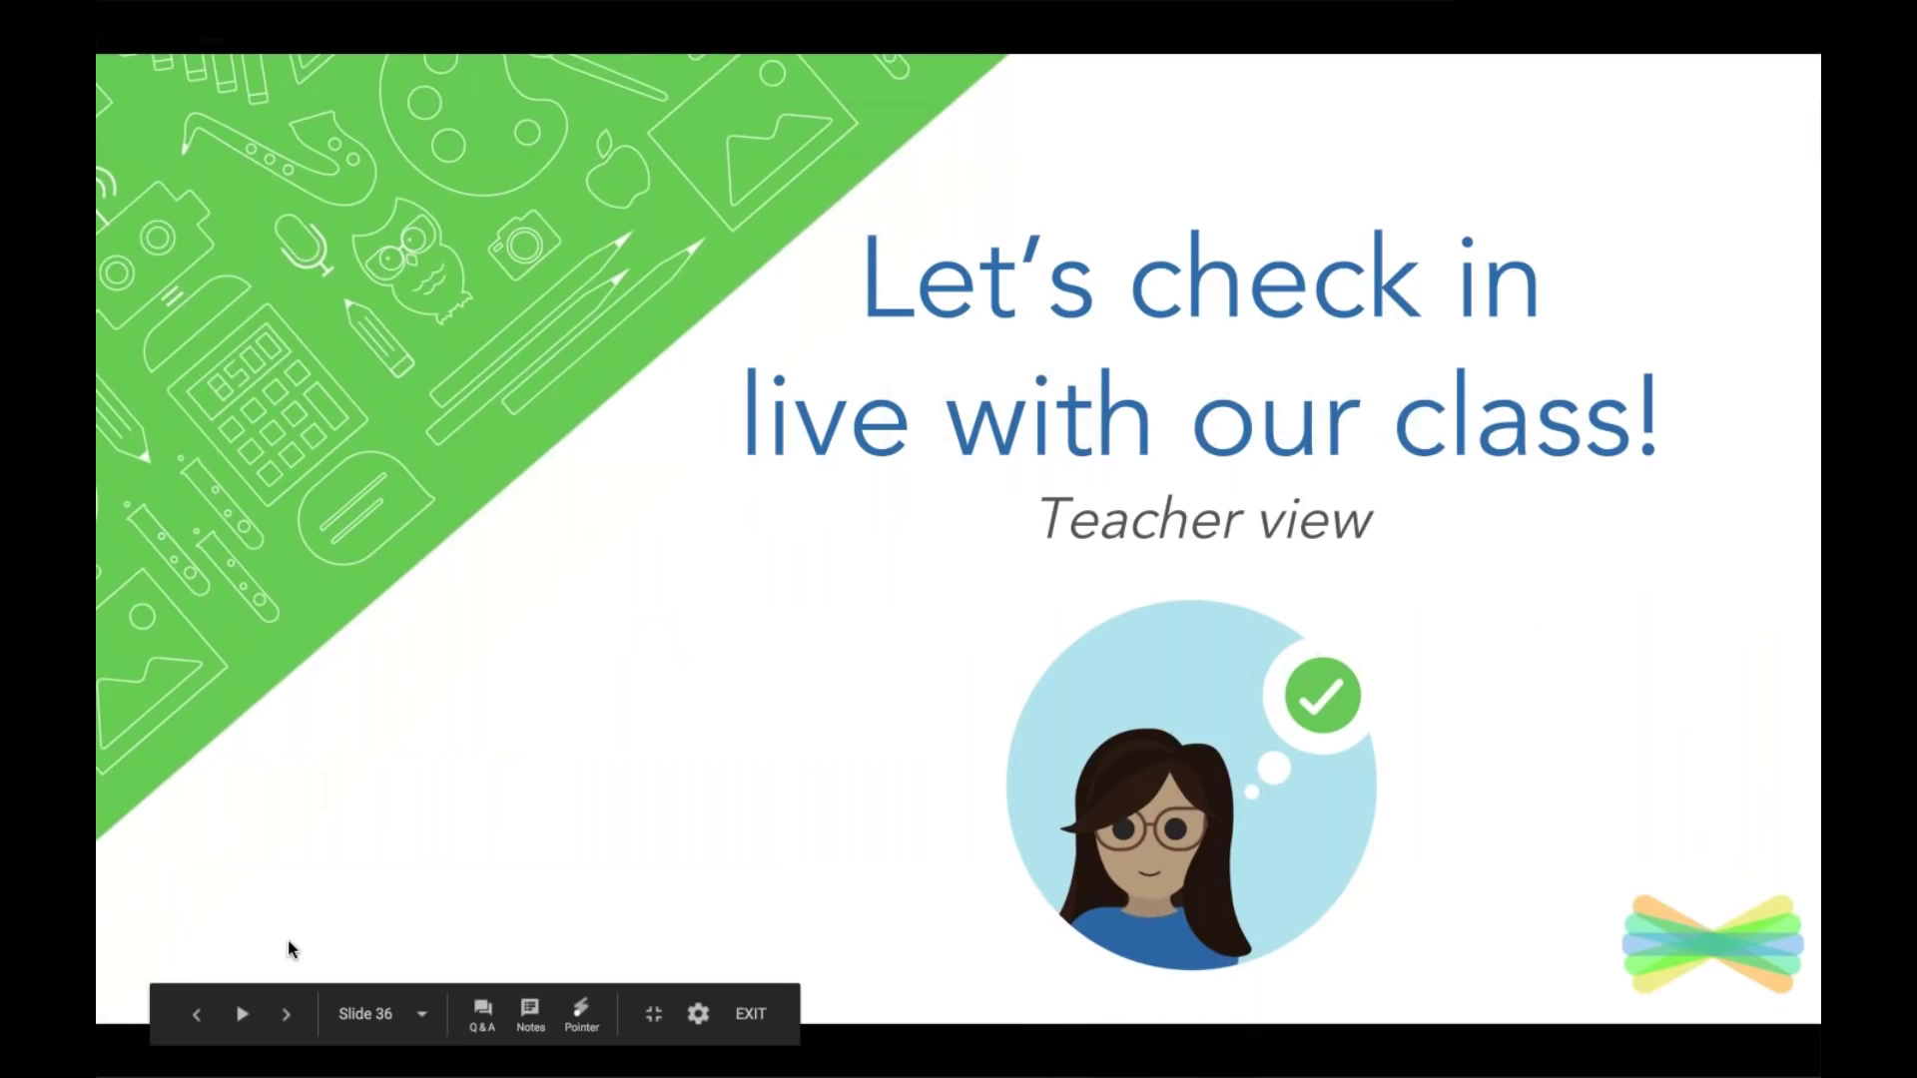
# - Exit the slideshow and open the unapproved posts of the PD in Your PJs class in Seesaw for review
pyautogui.press('Escape')
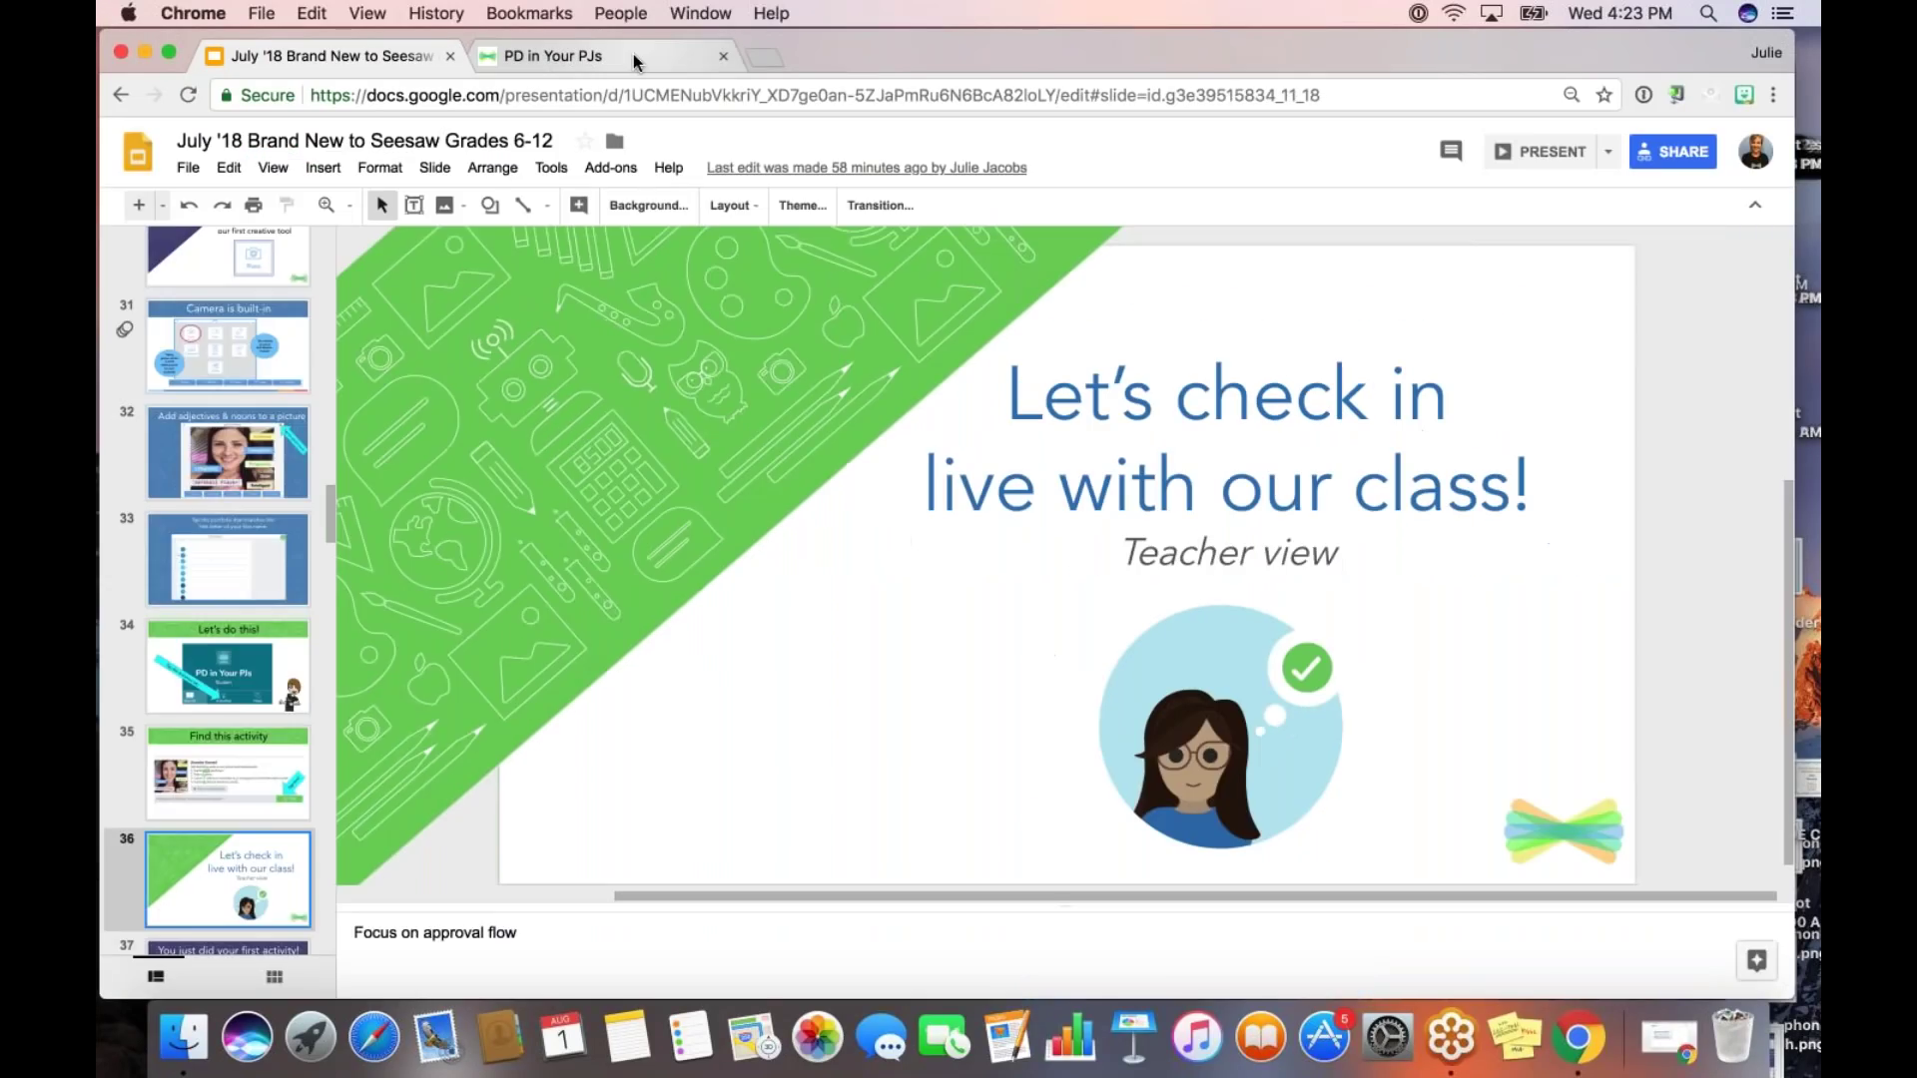
pyautogui.click(633, 54)
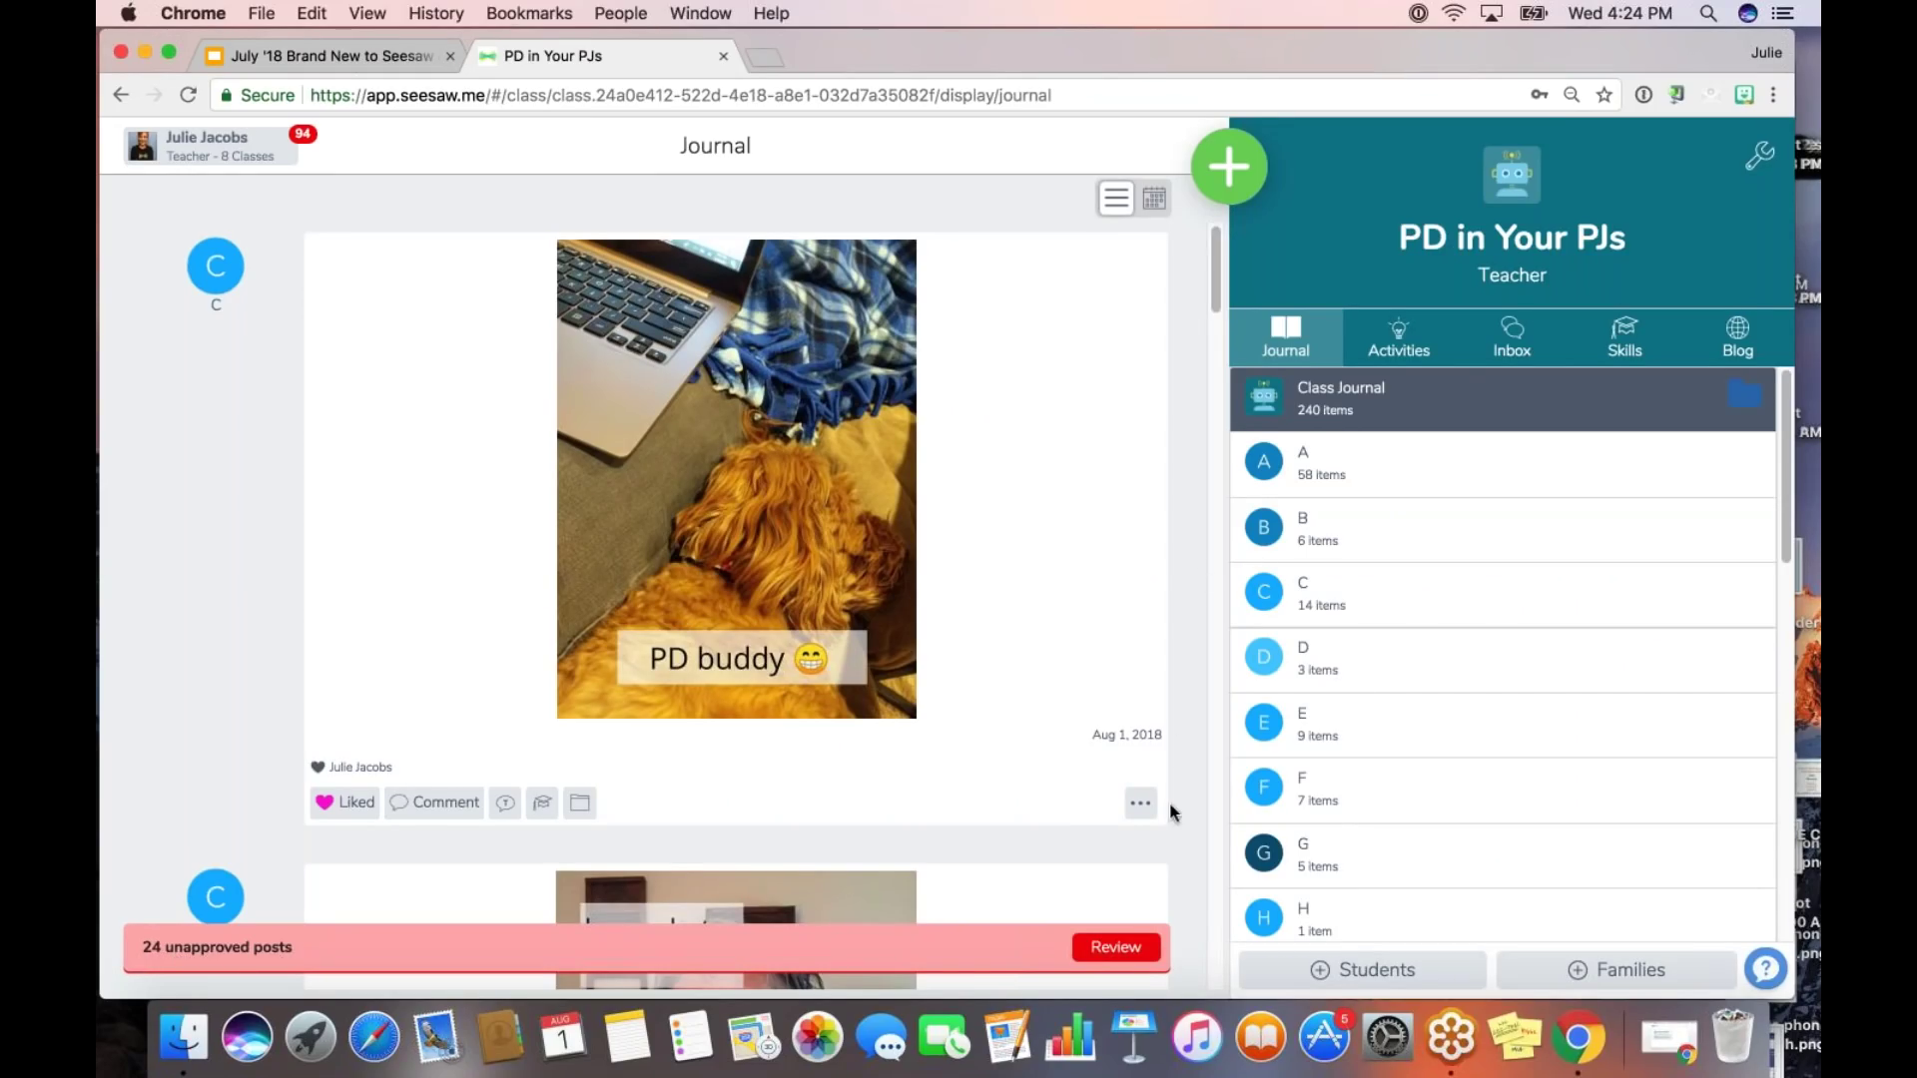
pyautogui.click(1115, 946)
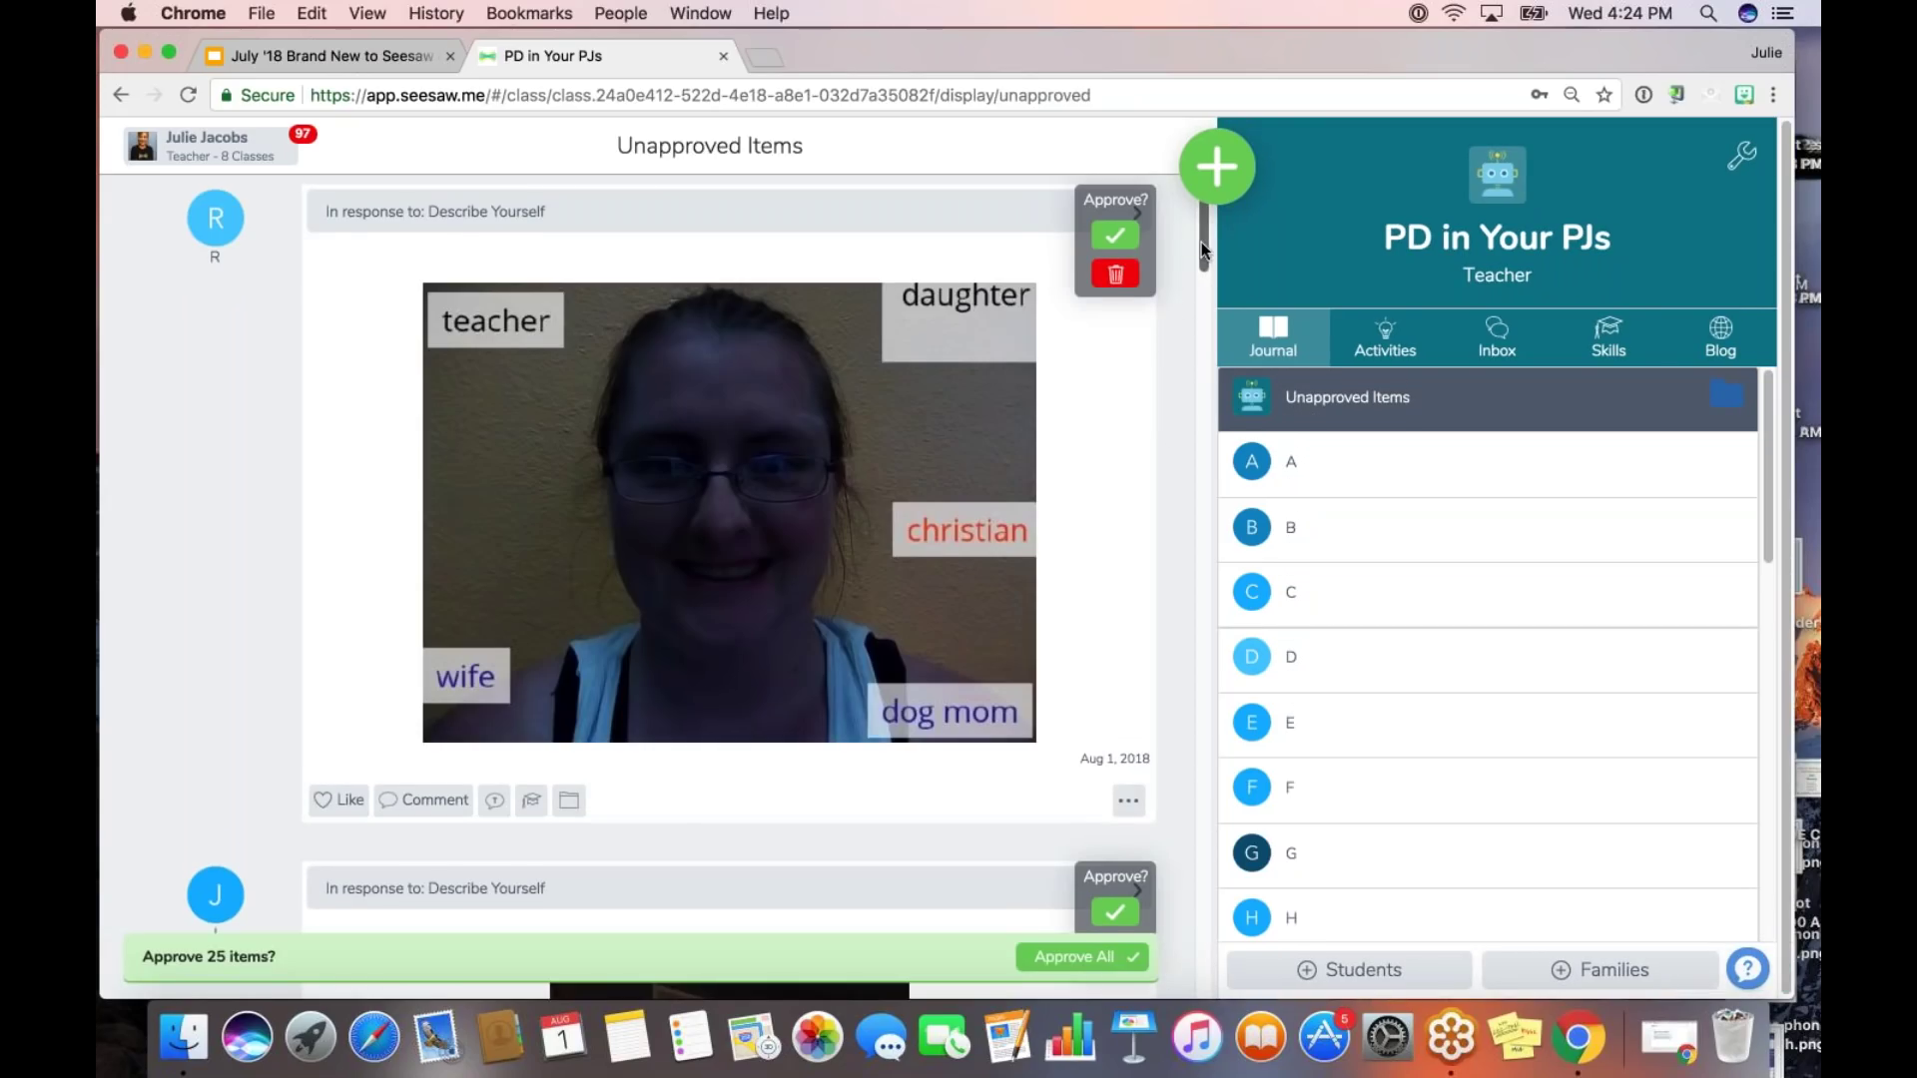
# - Approve the first Describe Yourself responses one by one and all remaining unapproved items in bulk
pyautogui.click(1153, 208)
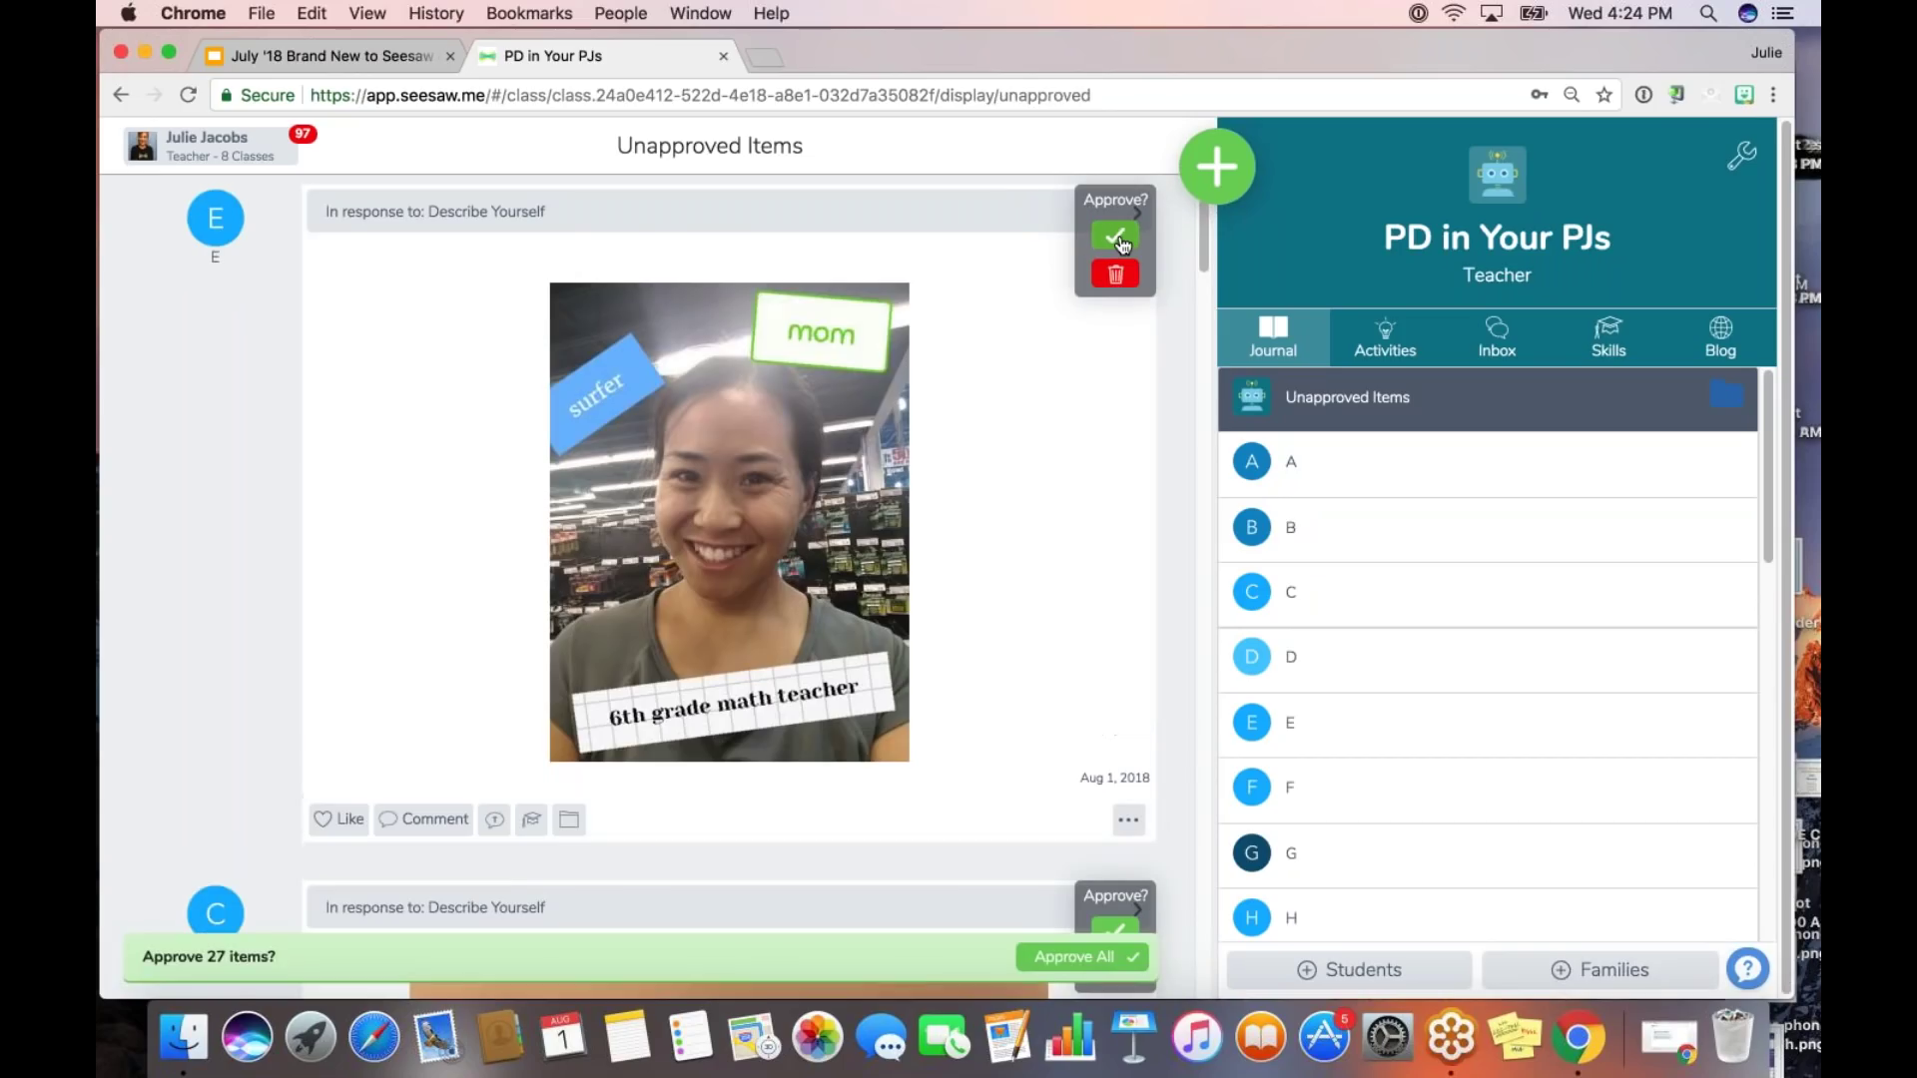
pyautogui.click(1116, 237)
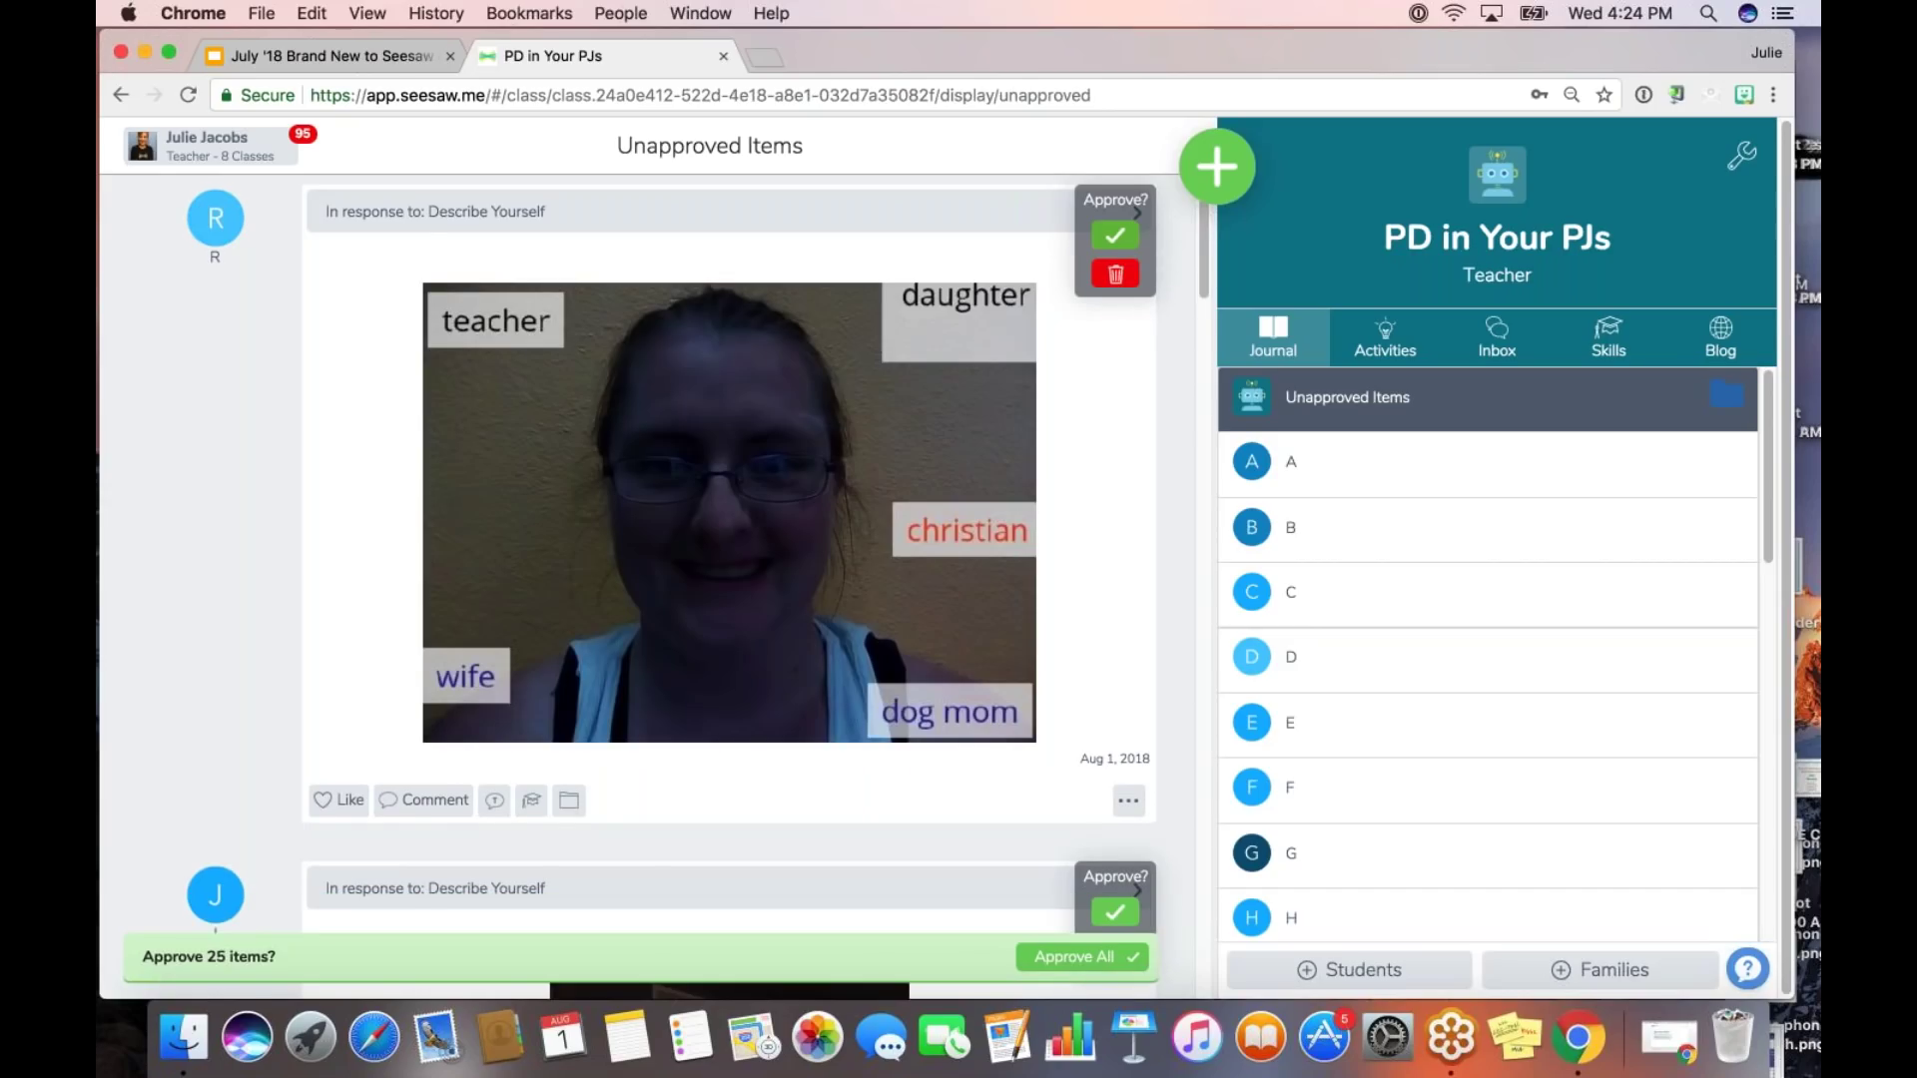
pyautogui.click(1120, 238)
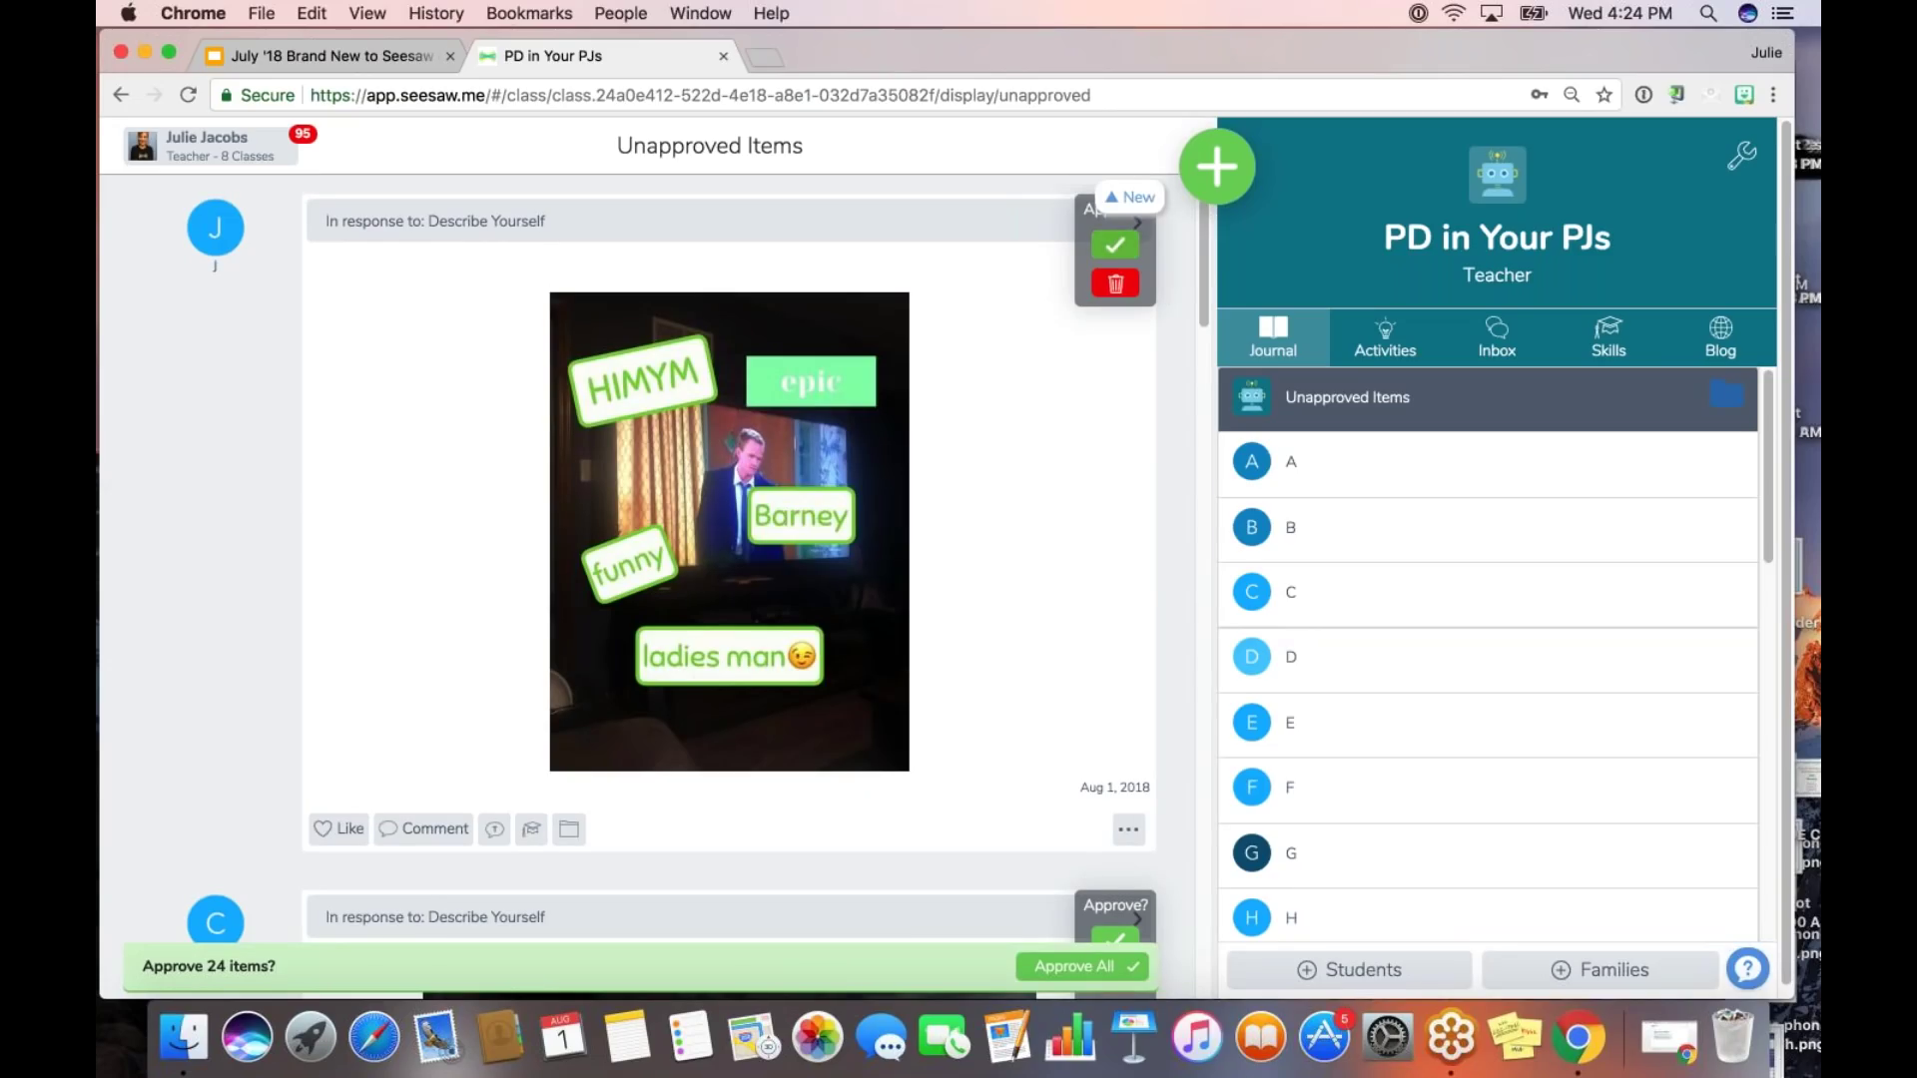
pyautogui.click(1116, 244)
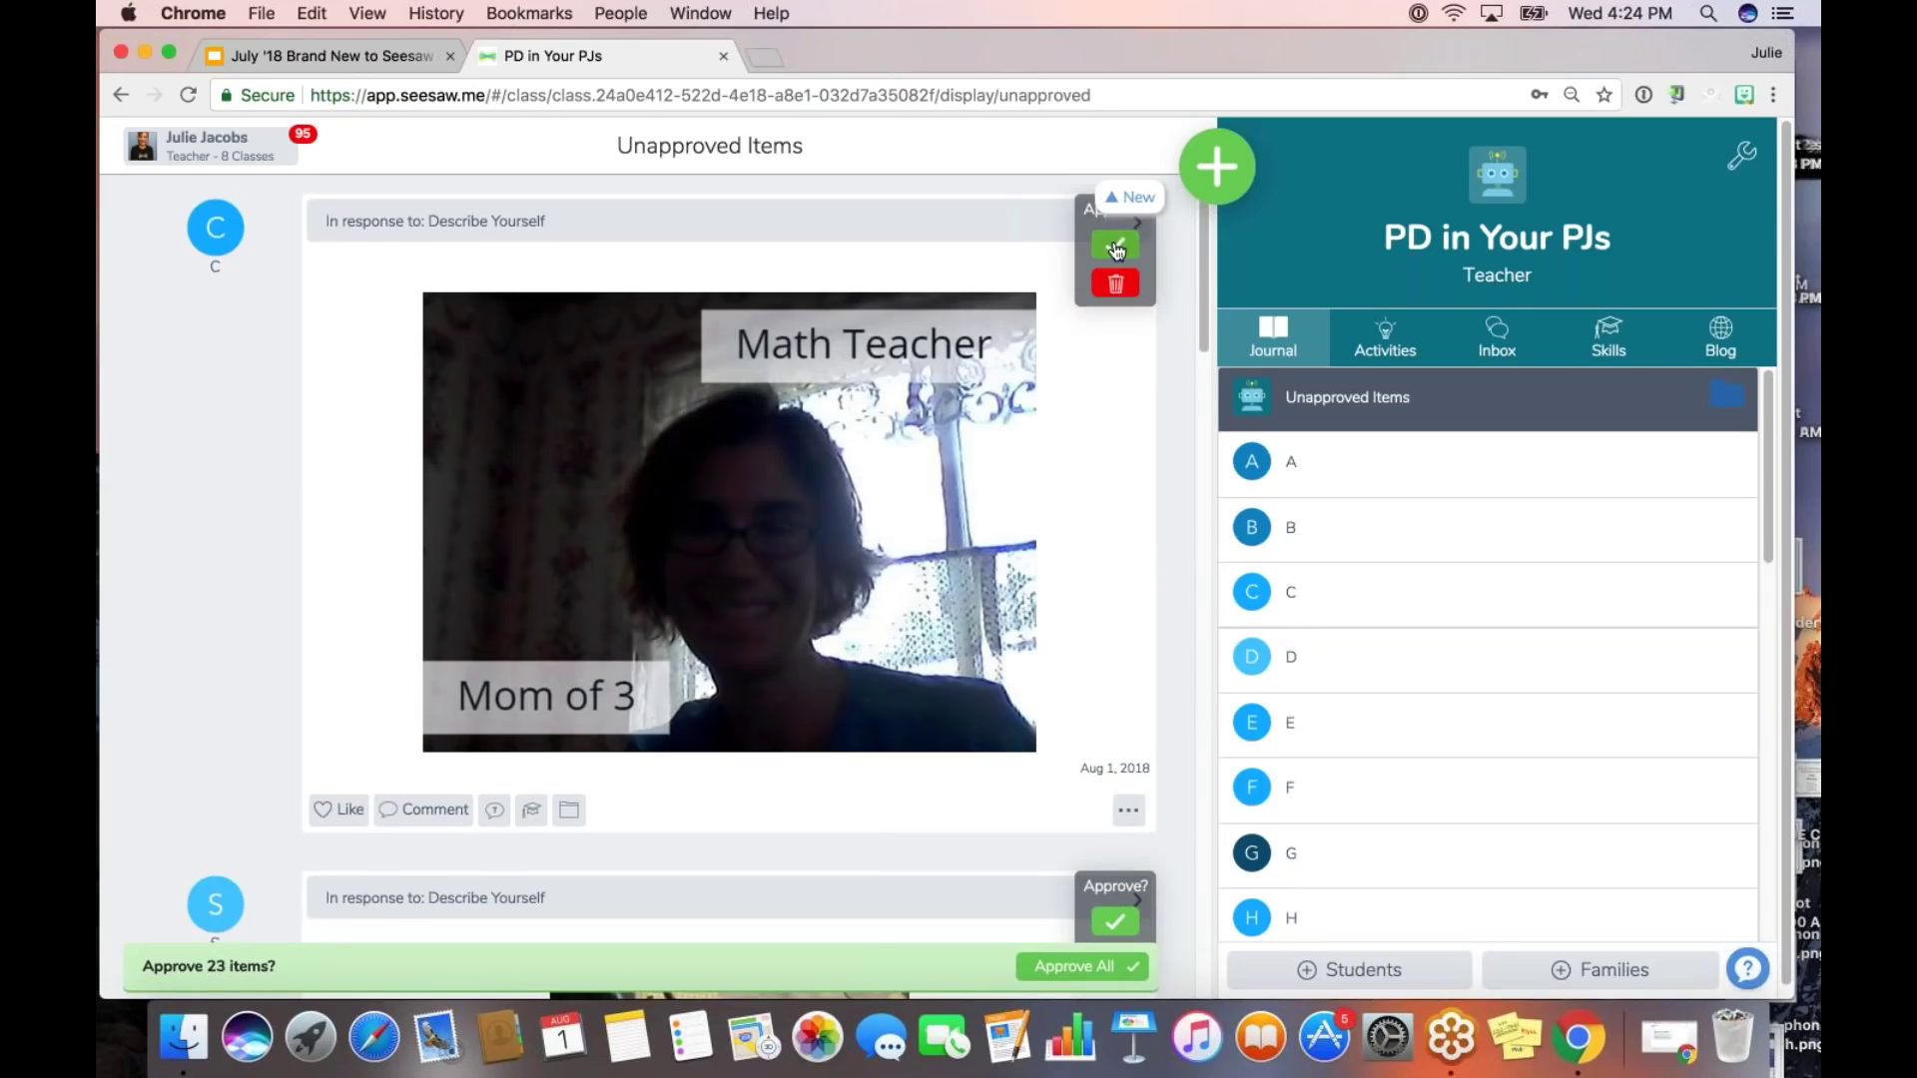
pyautogui.click(1115, 240)
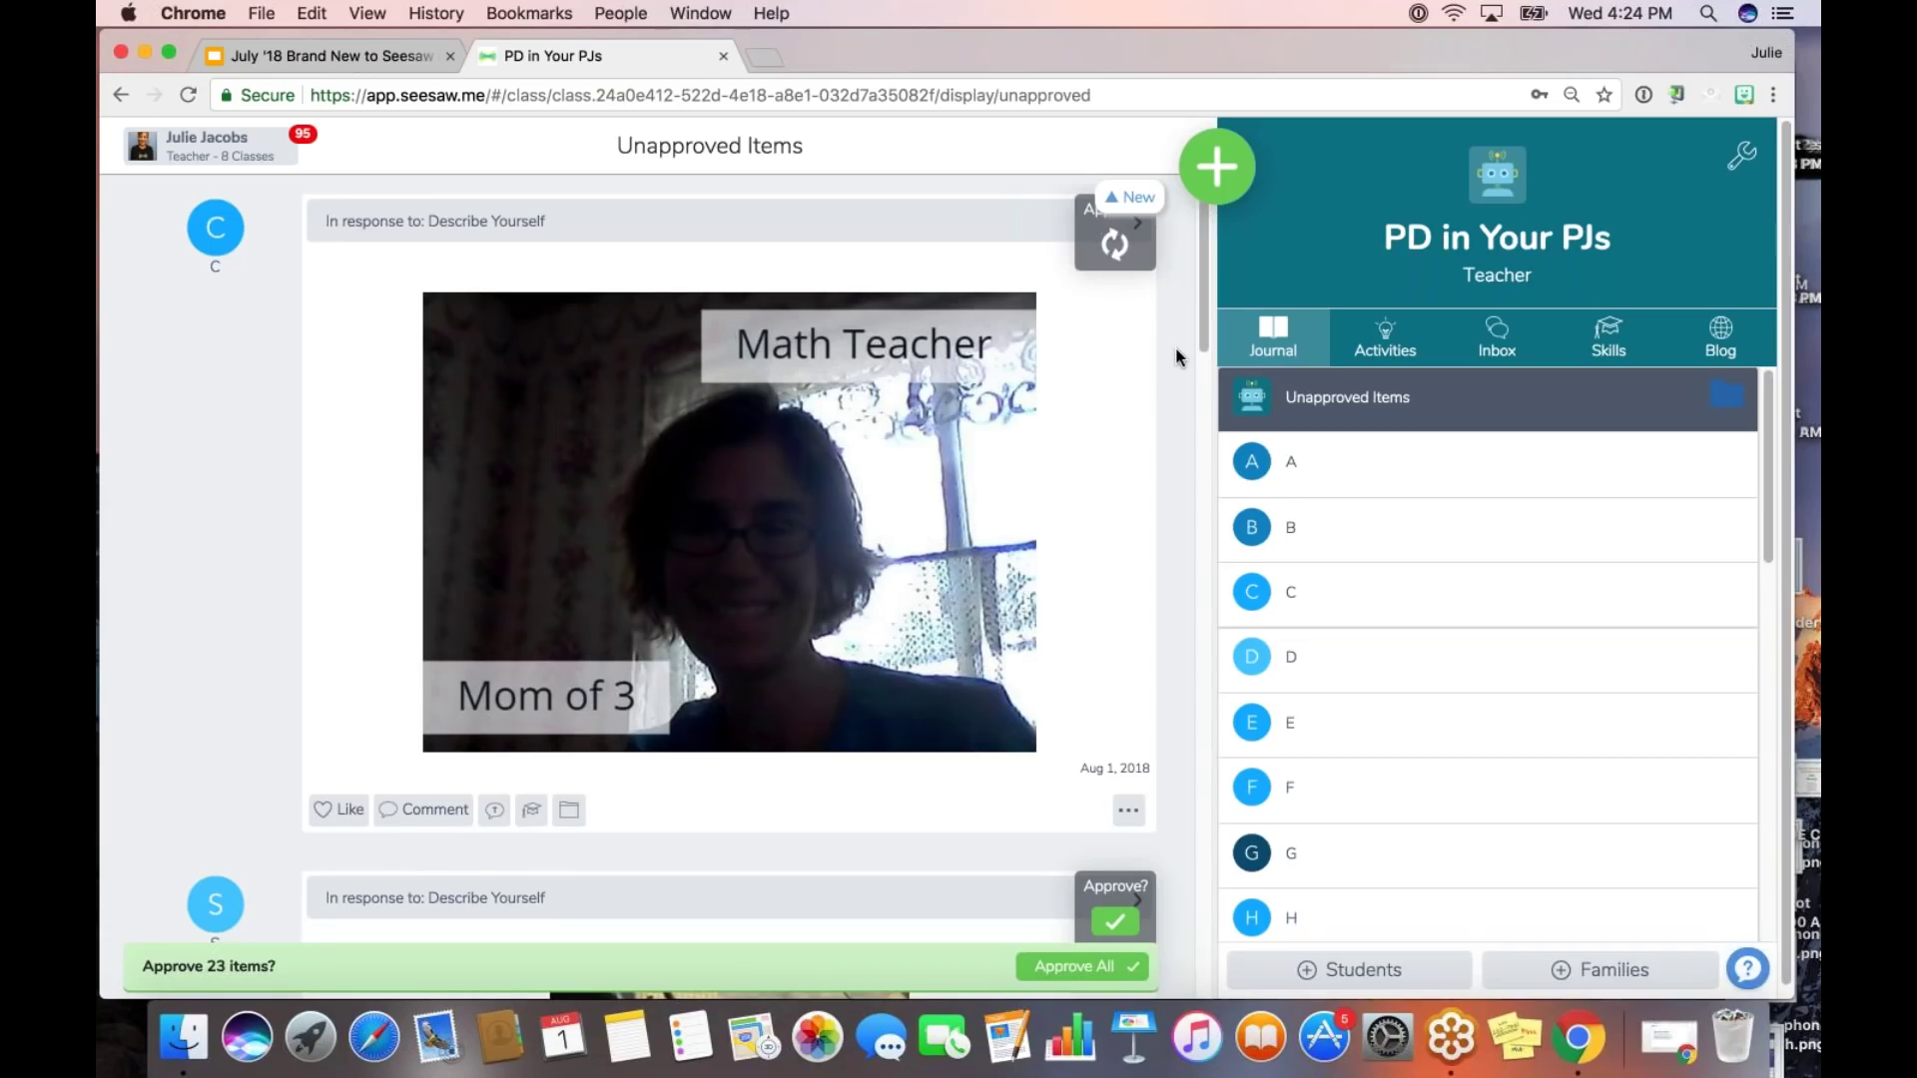
pyautogui.click(1115, 244)
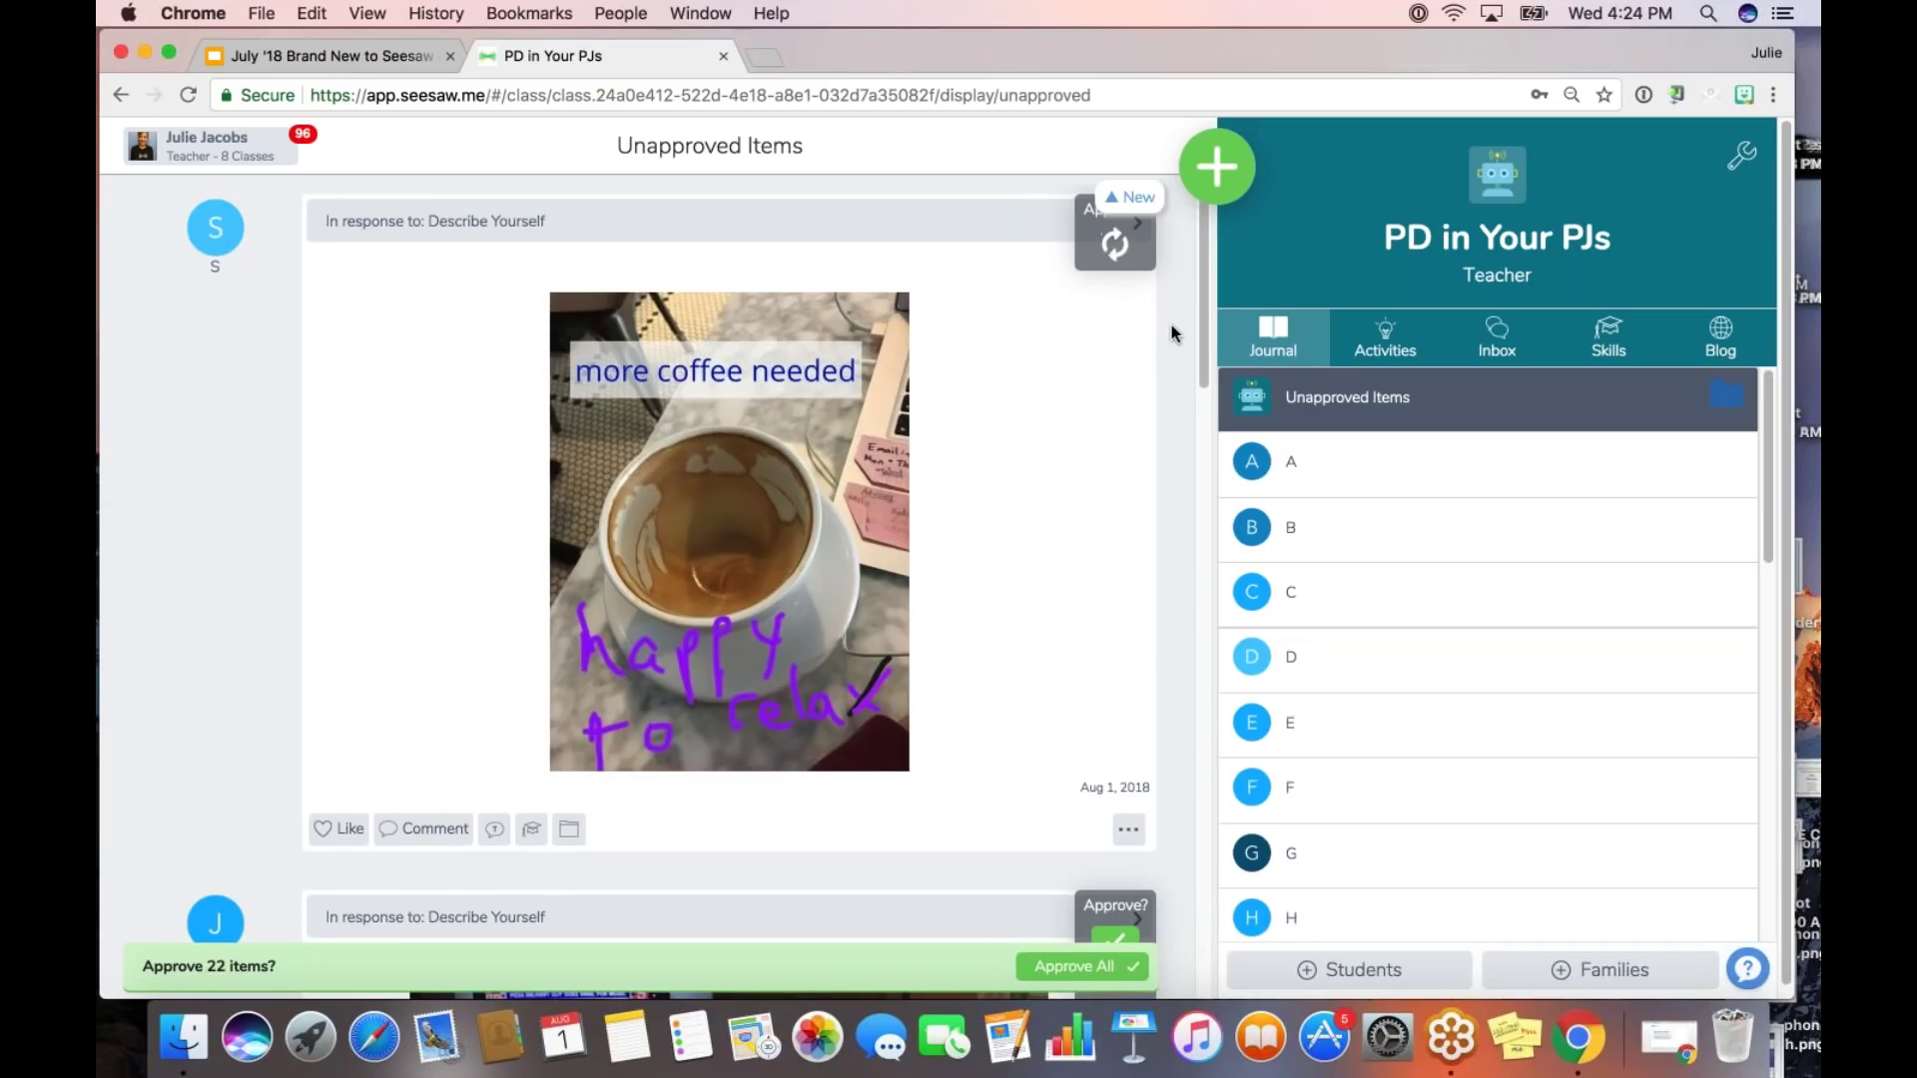
pyautogui.click(1115, 245)
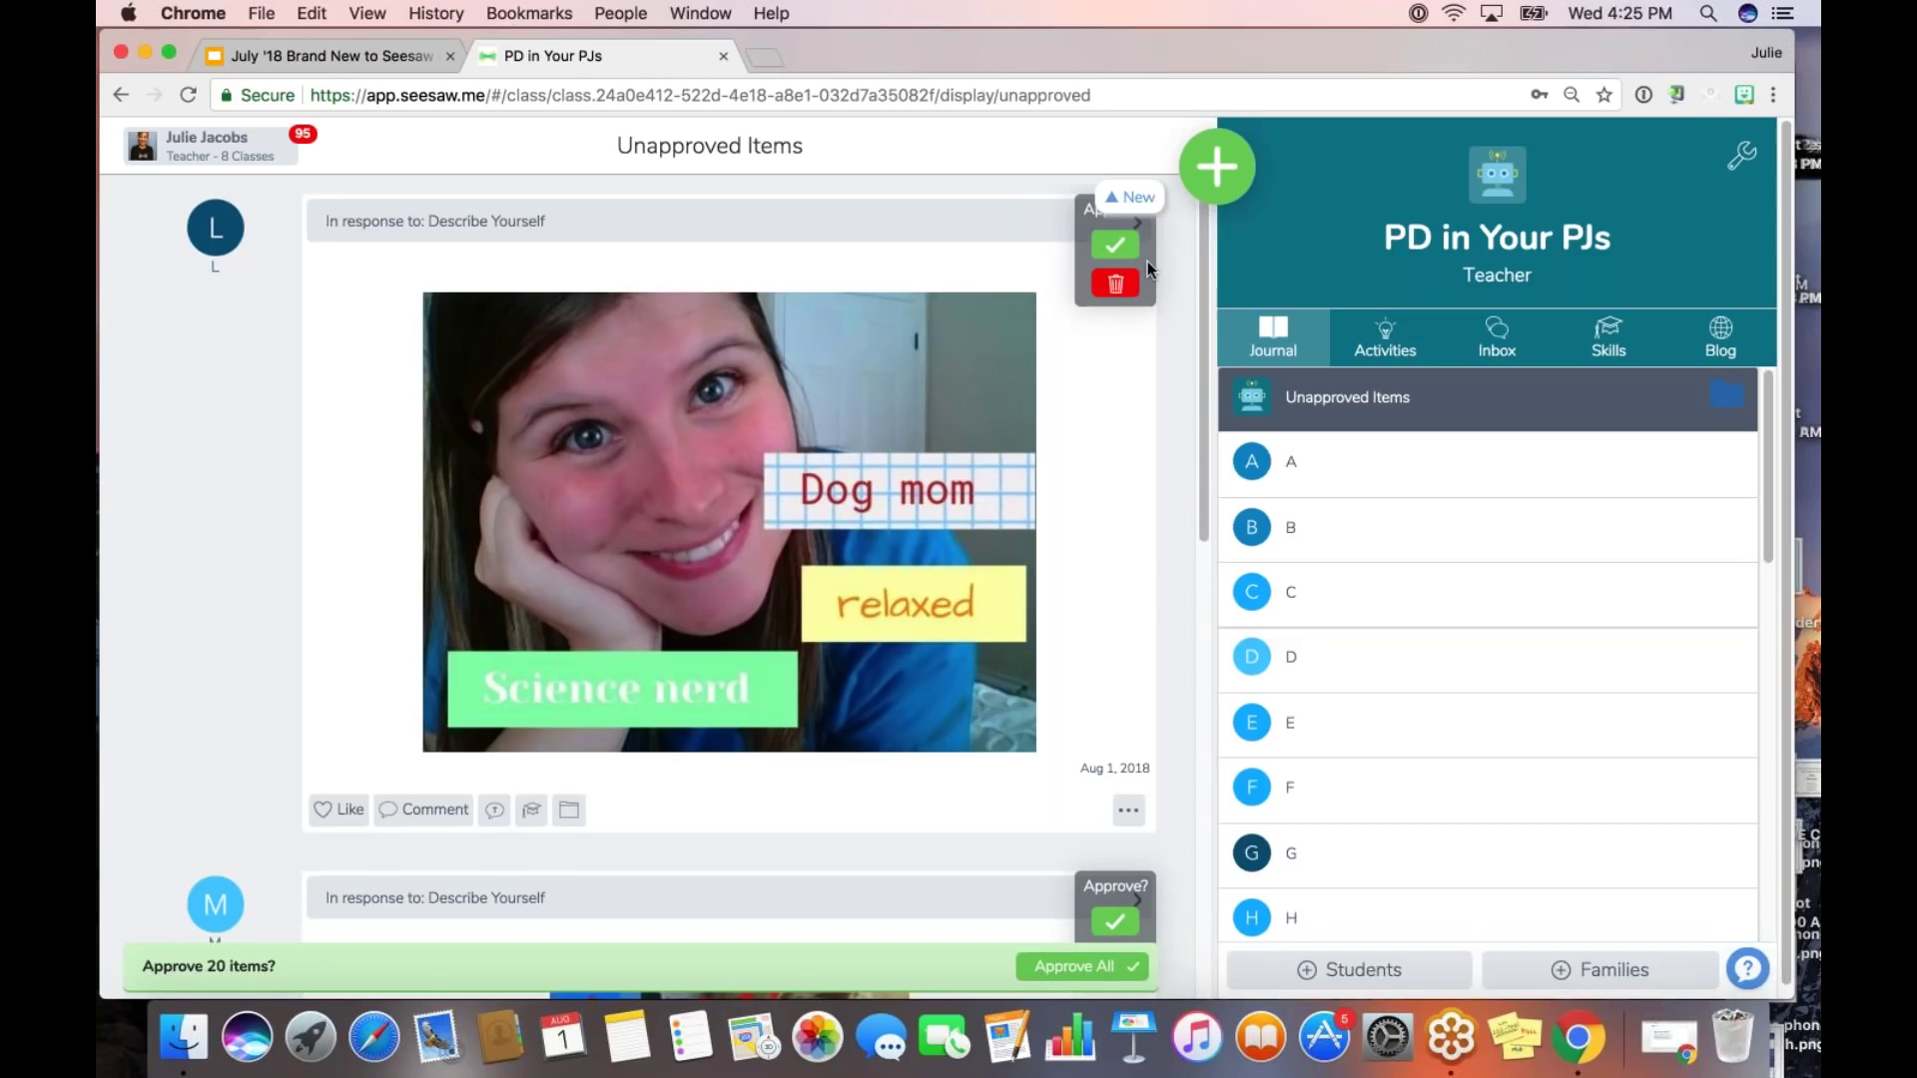
pyautogui.click(1115, 244)
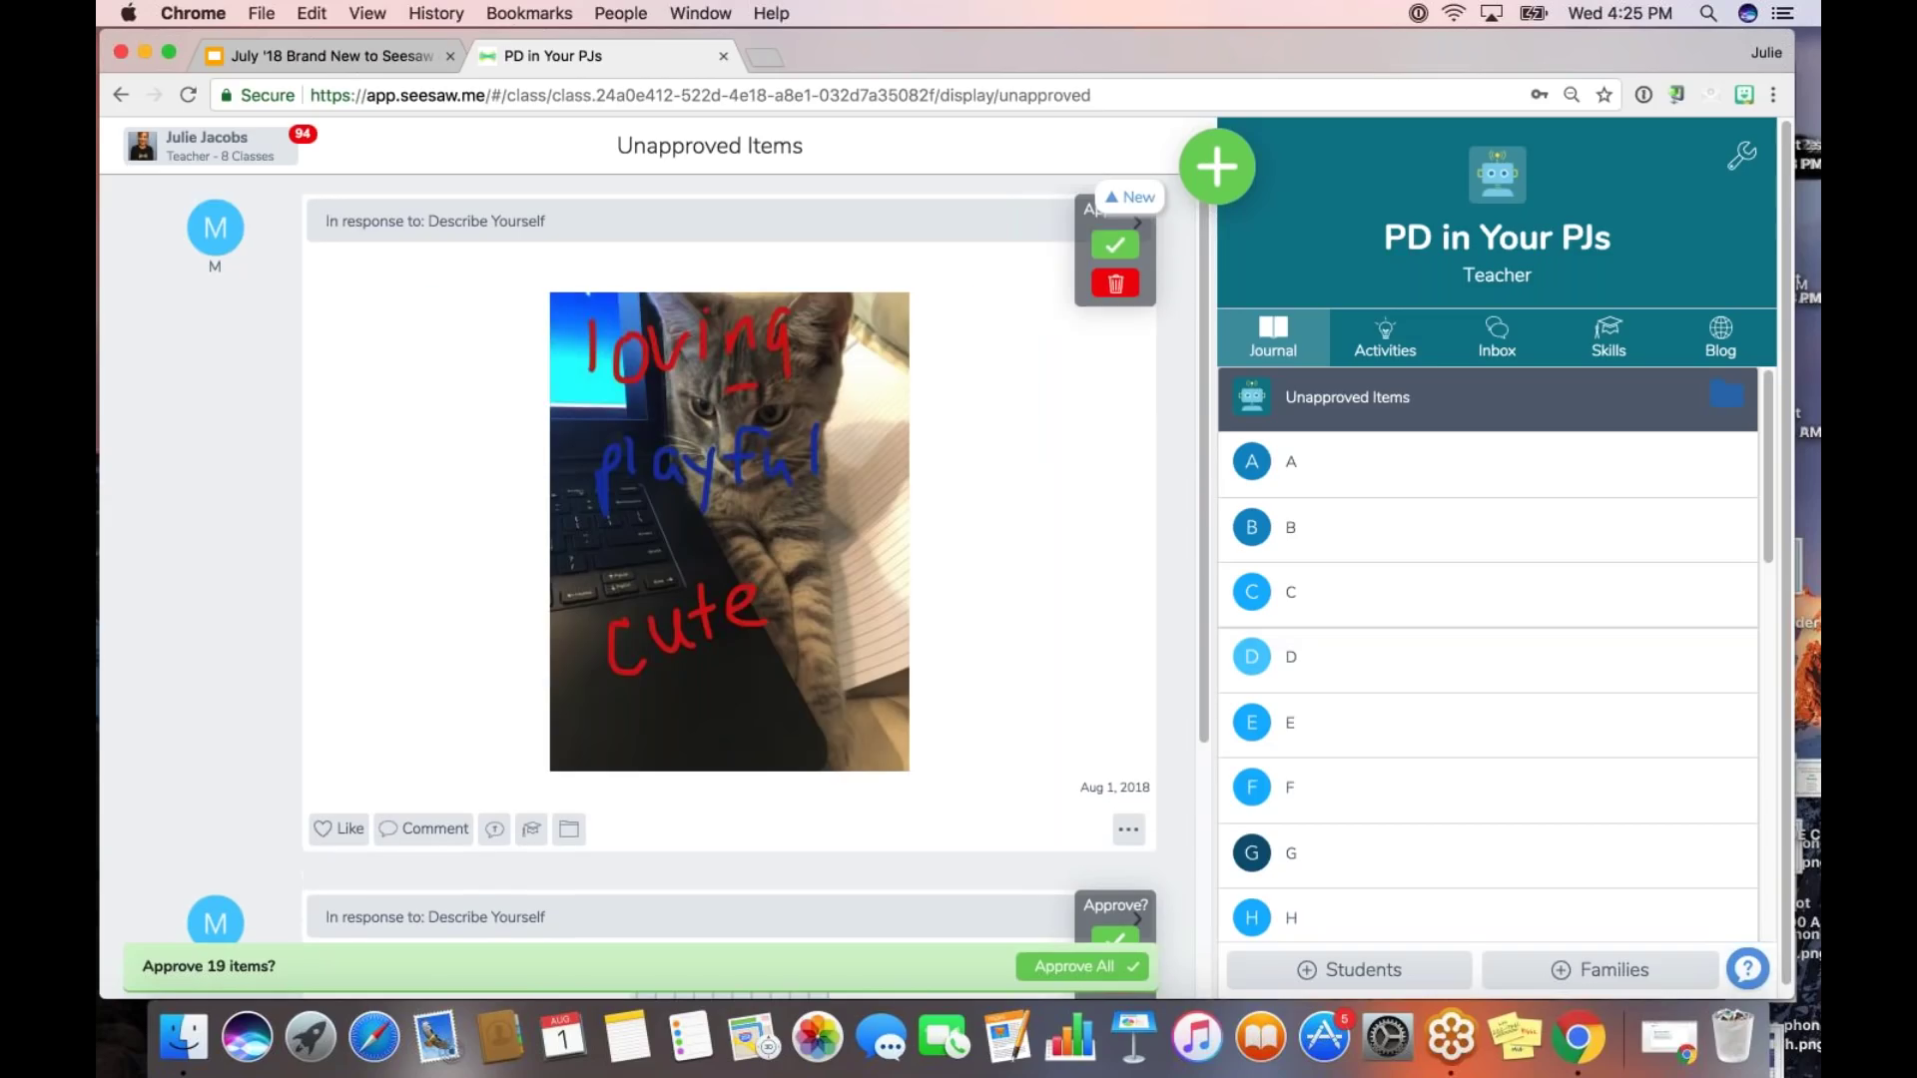
pyautogui.click(1116, 244)
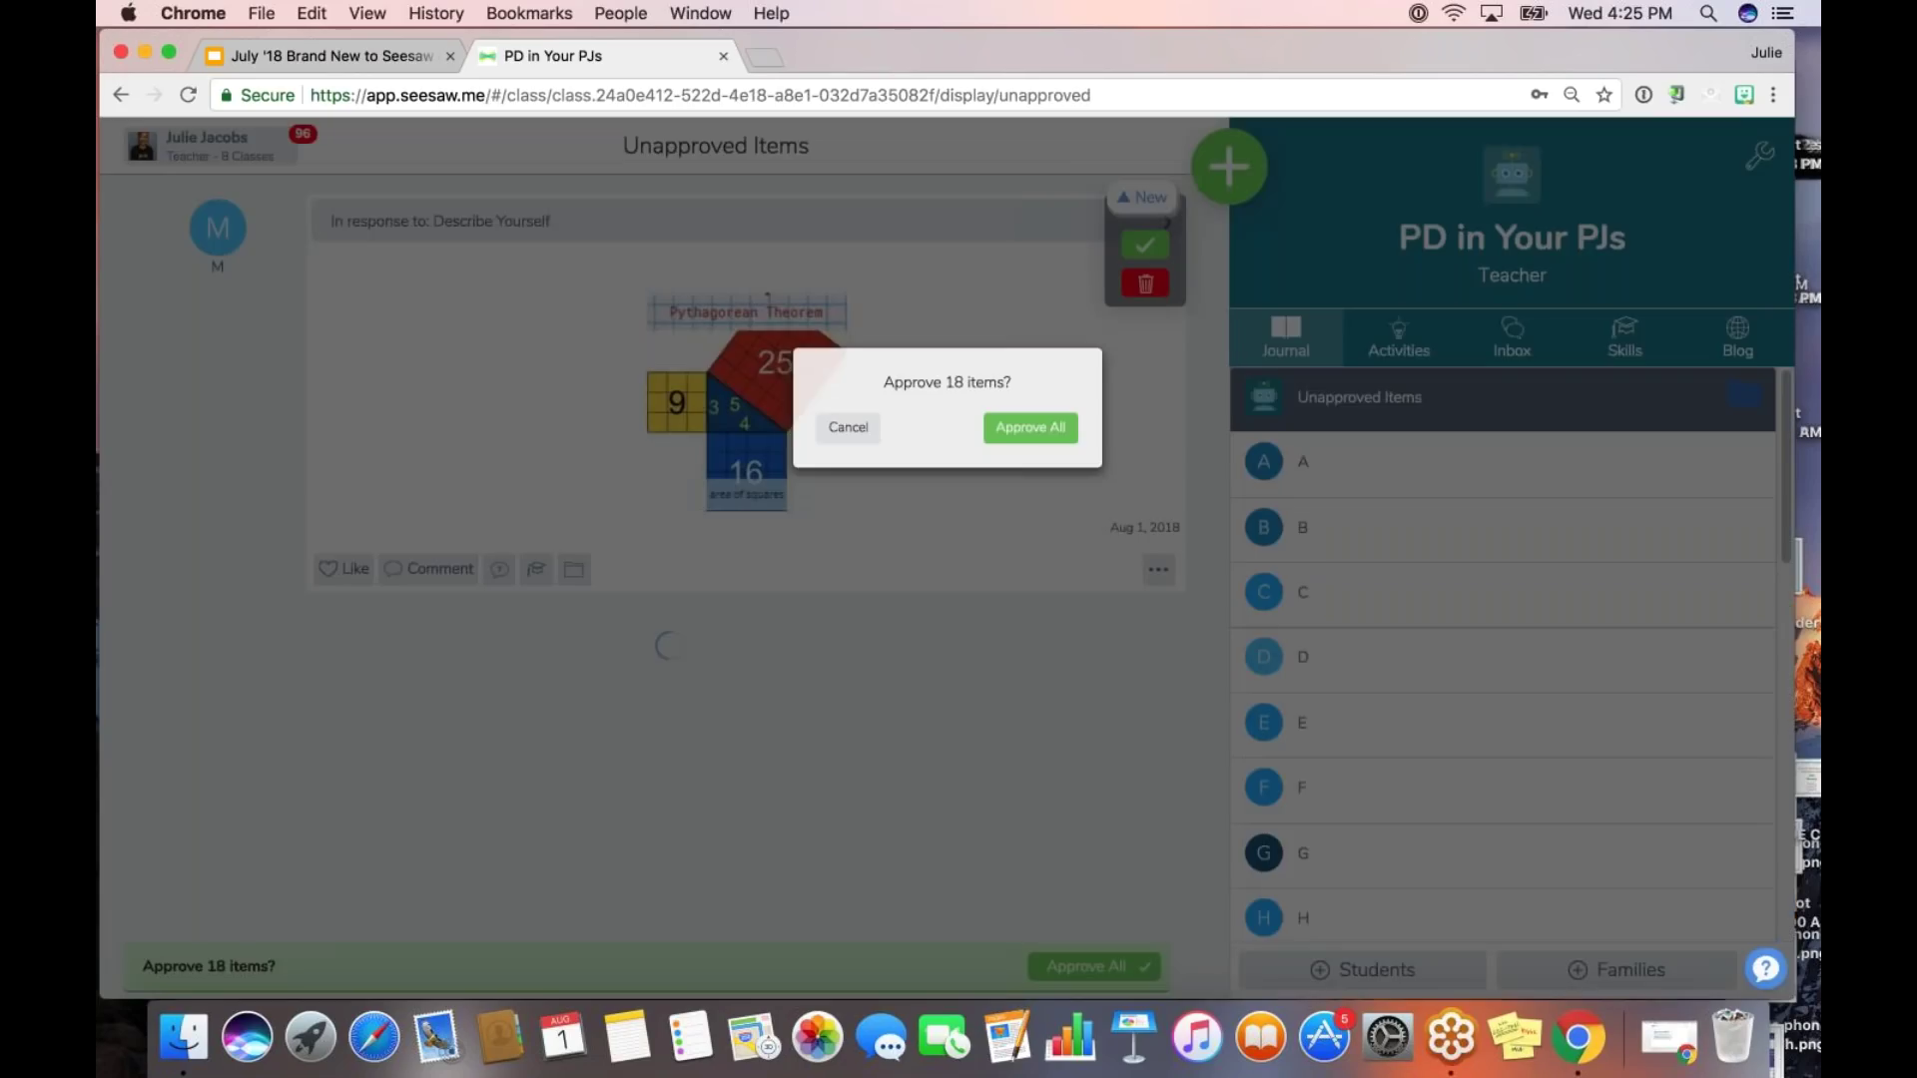
pyautogui.click(1030, 429)
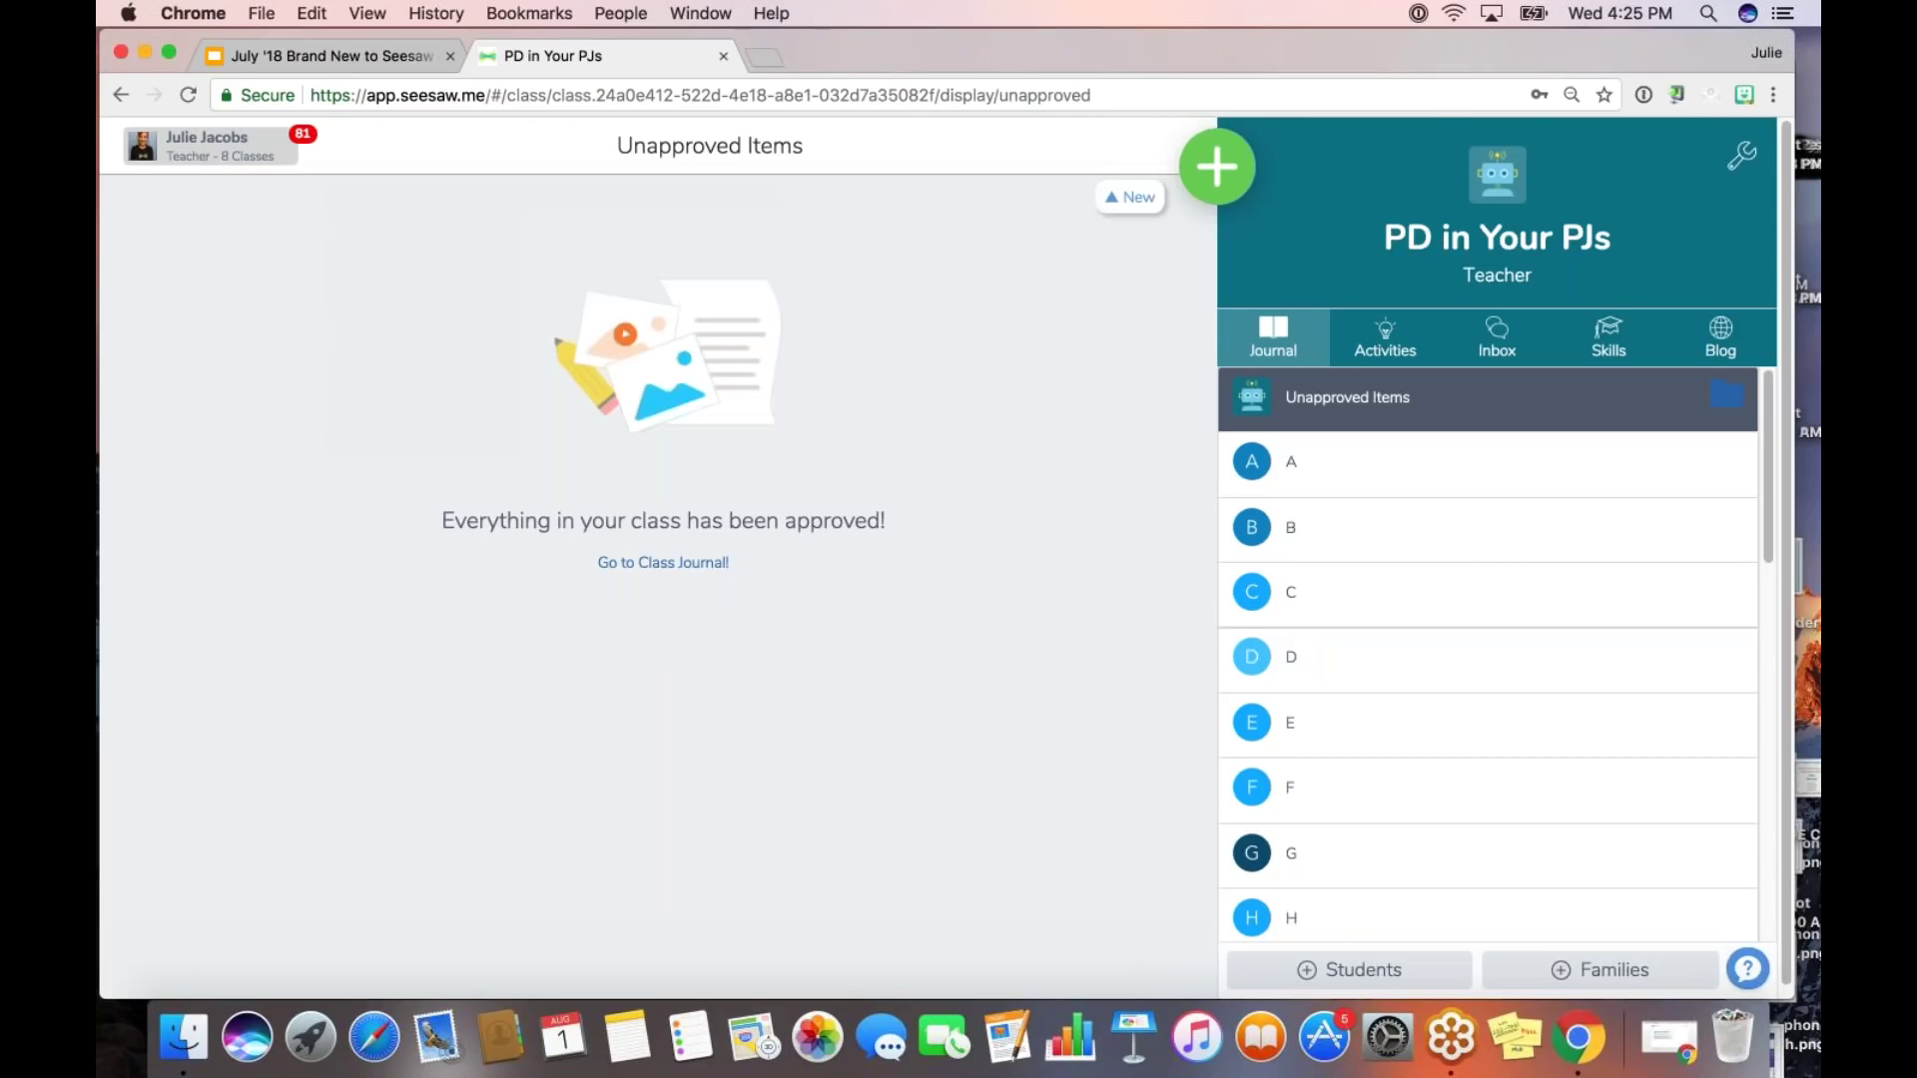
# - Show the class list and the account options, and return to the class journal
pyautogui.click(210, 146)
pyautogui.click(521, 147)
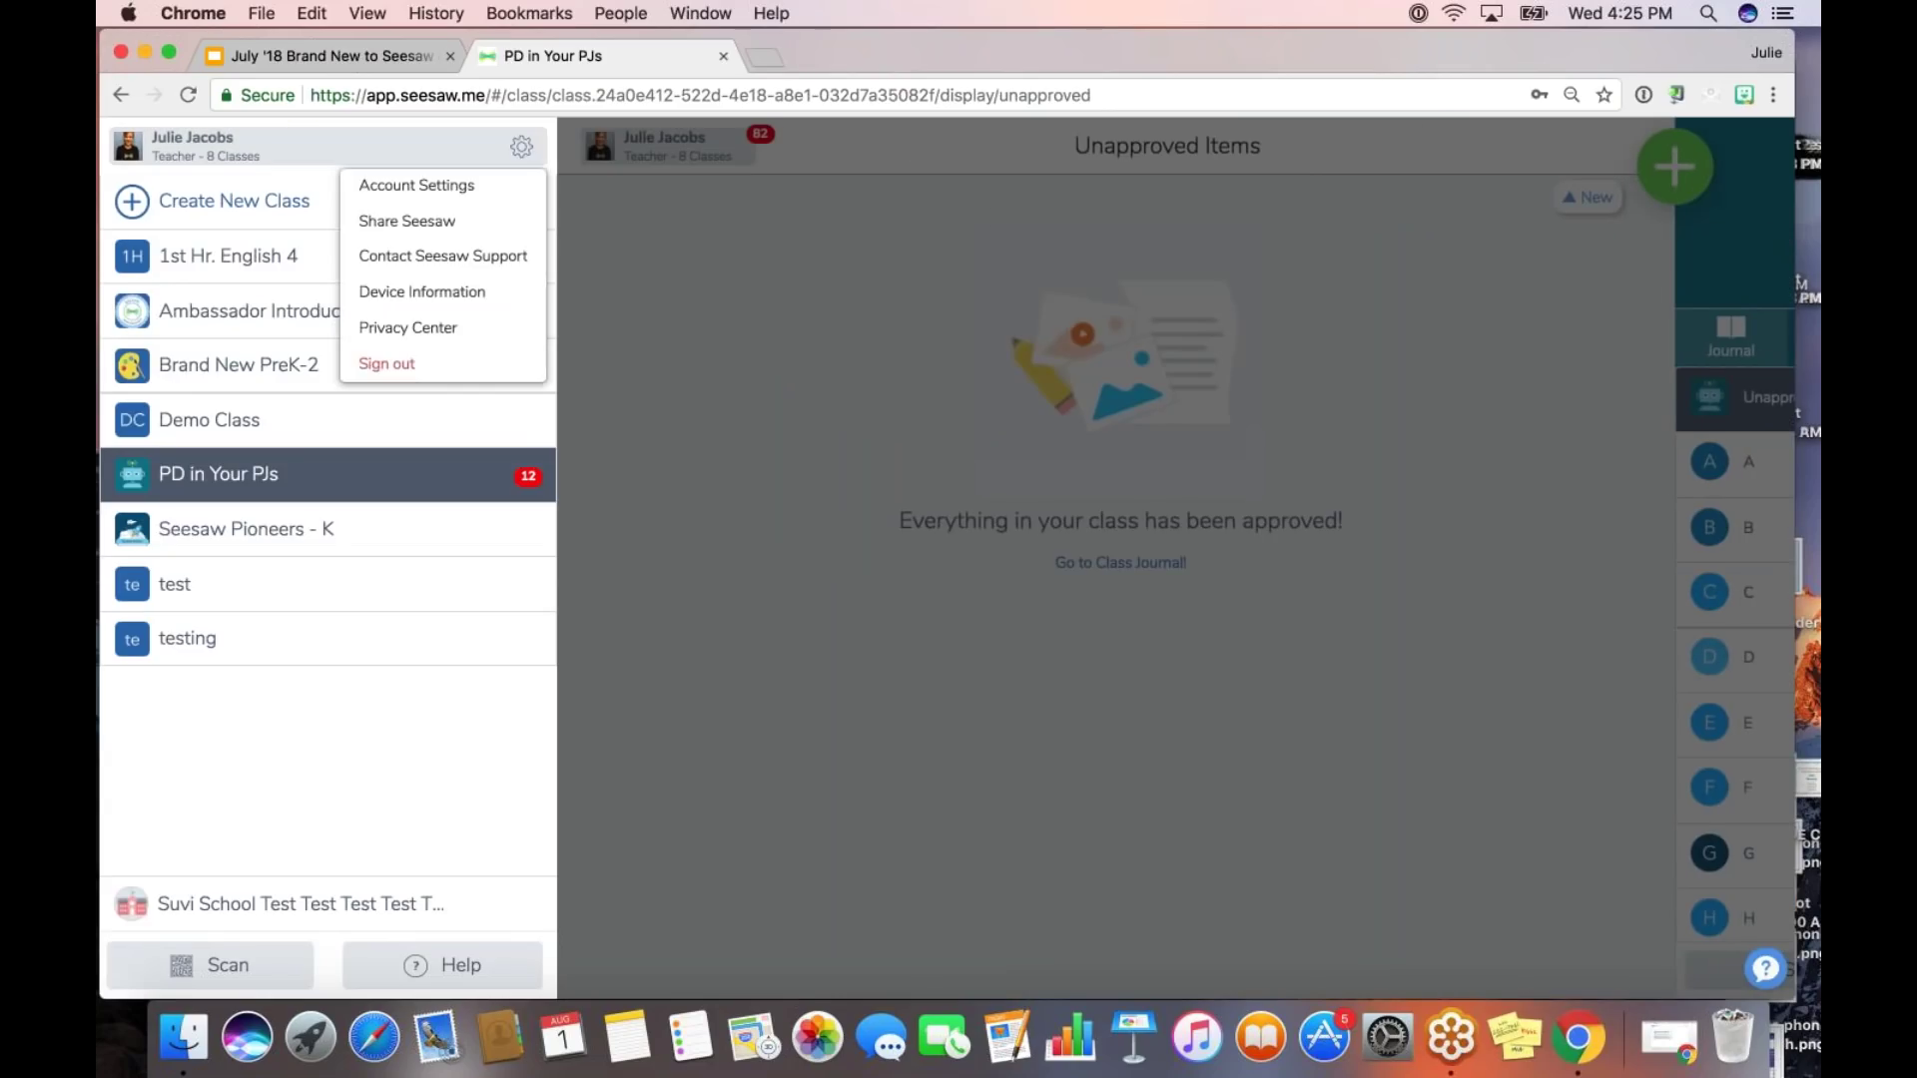
pyautogui.click(1011, 213)
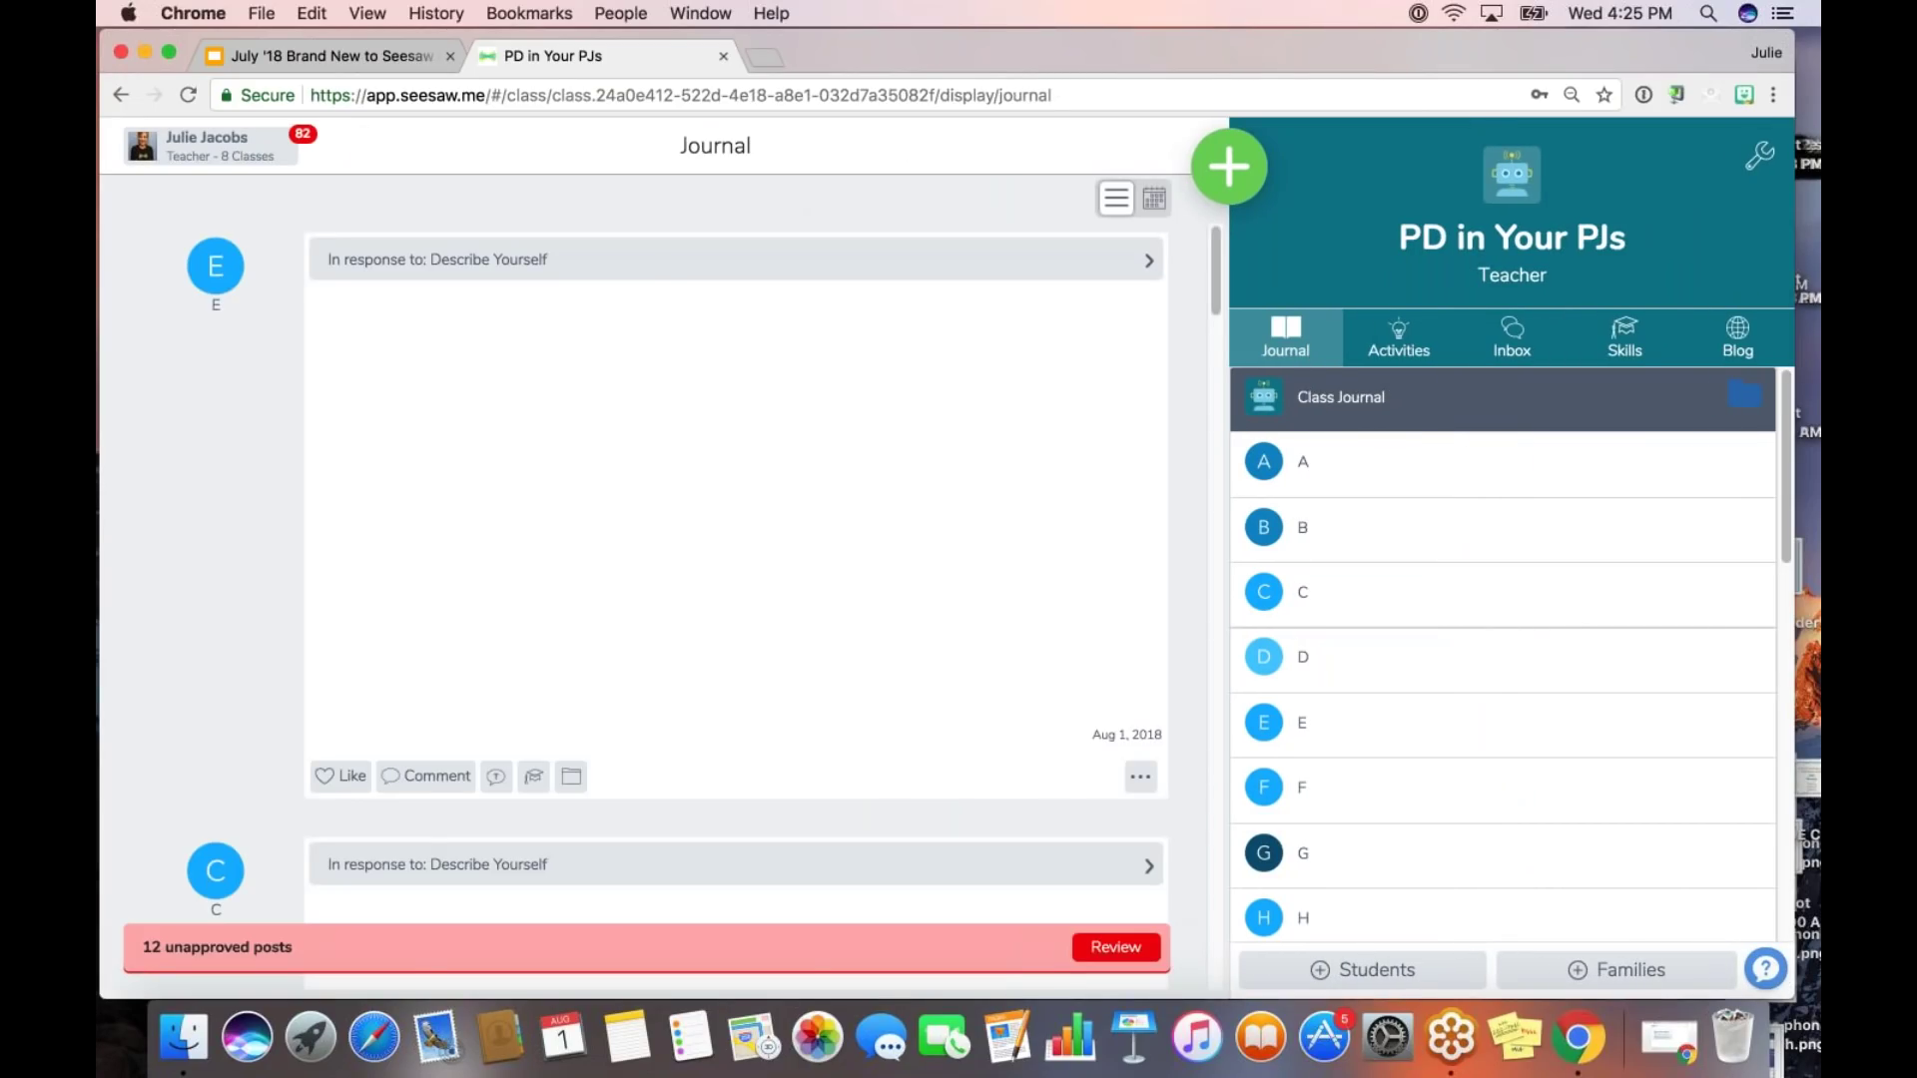
# - Open the newly submitted unapproved posts for review and approve the first two
pyautogui.click(1115, 947)
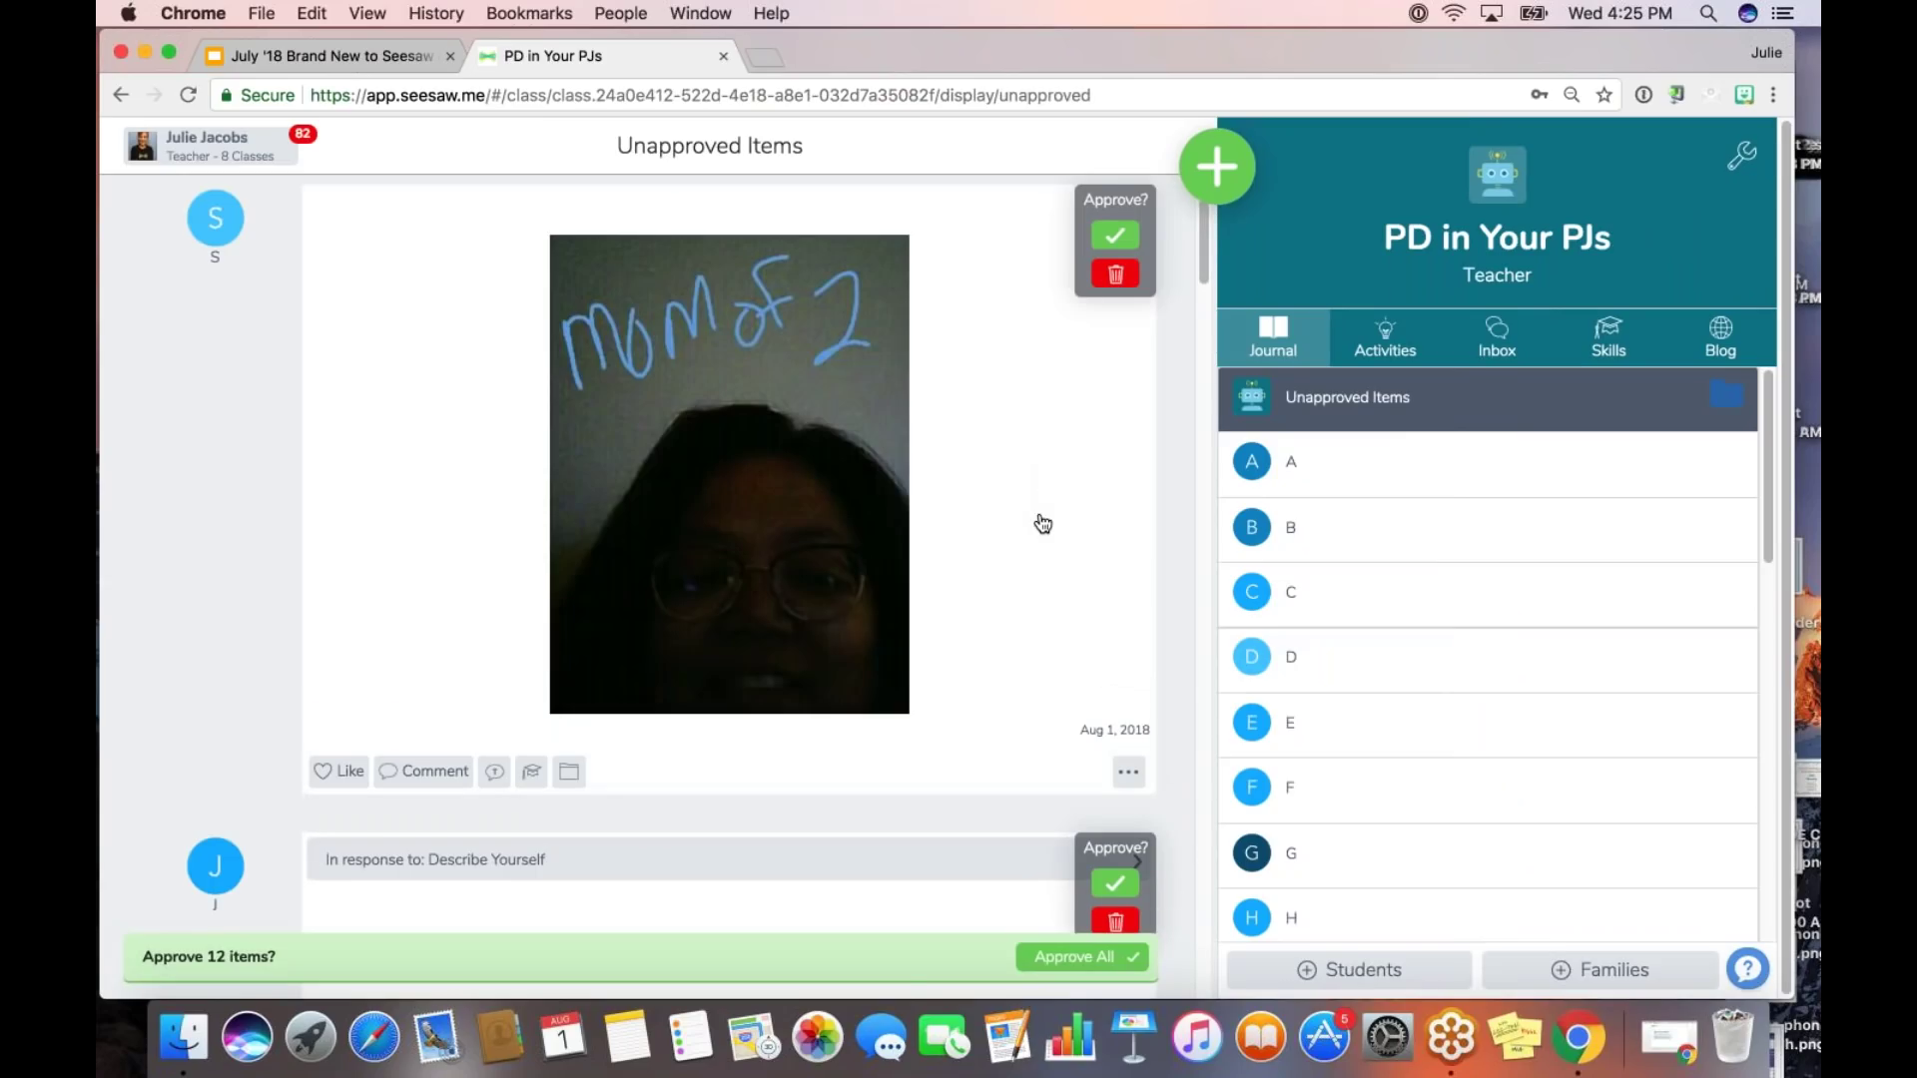
pyautogui.click(1115, 236)
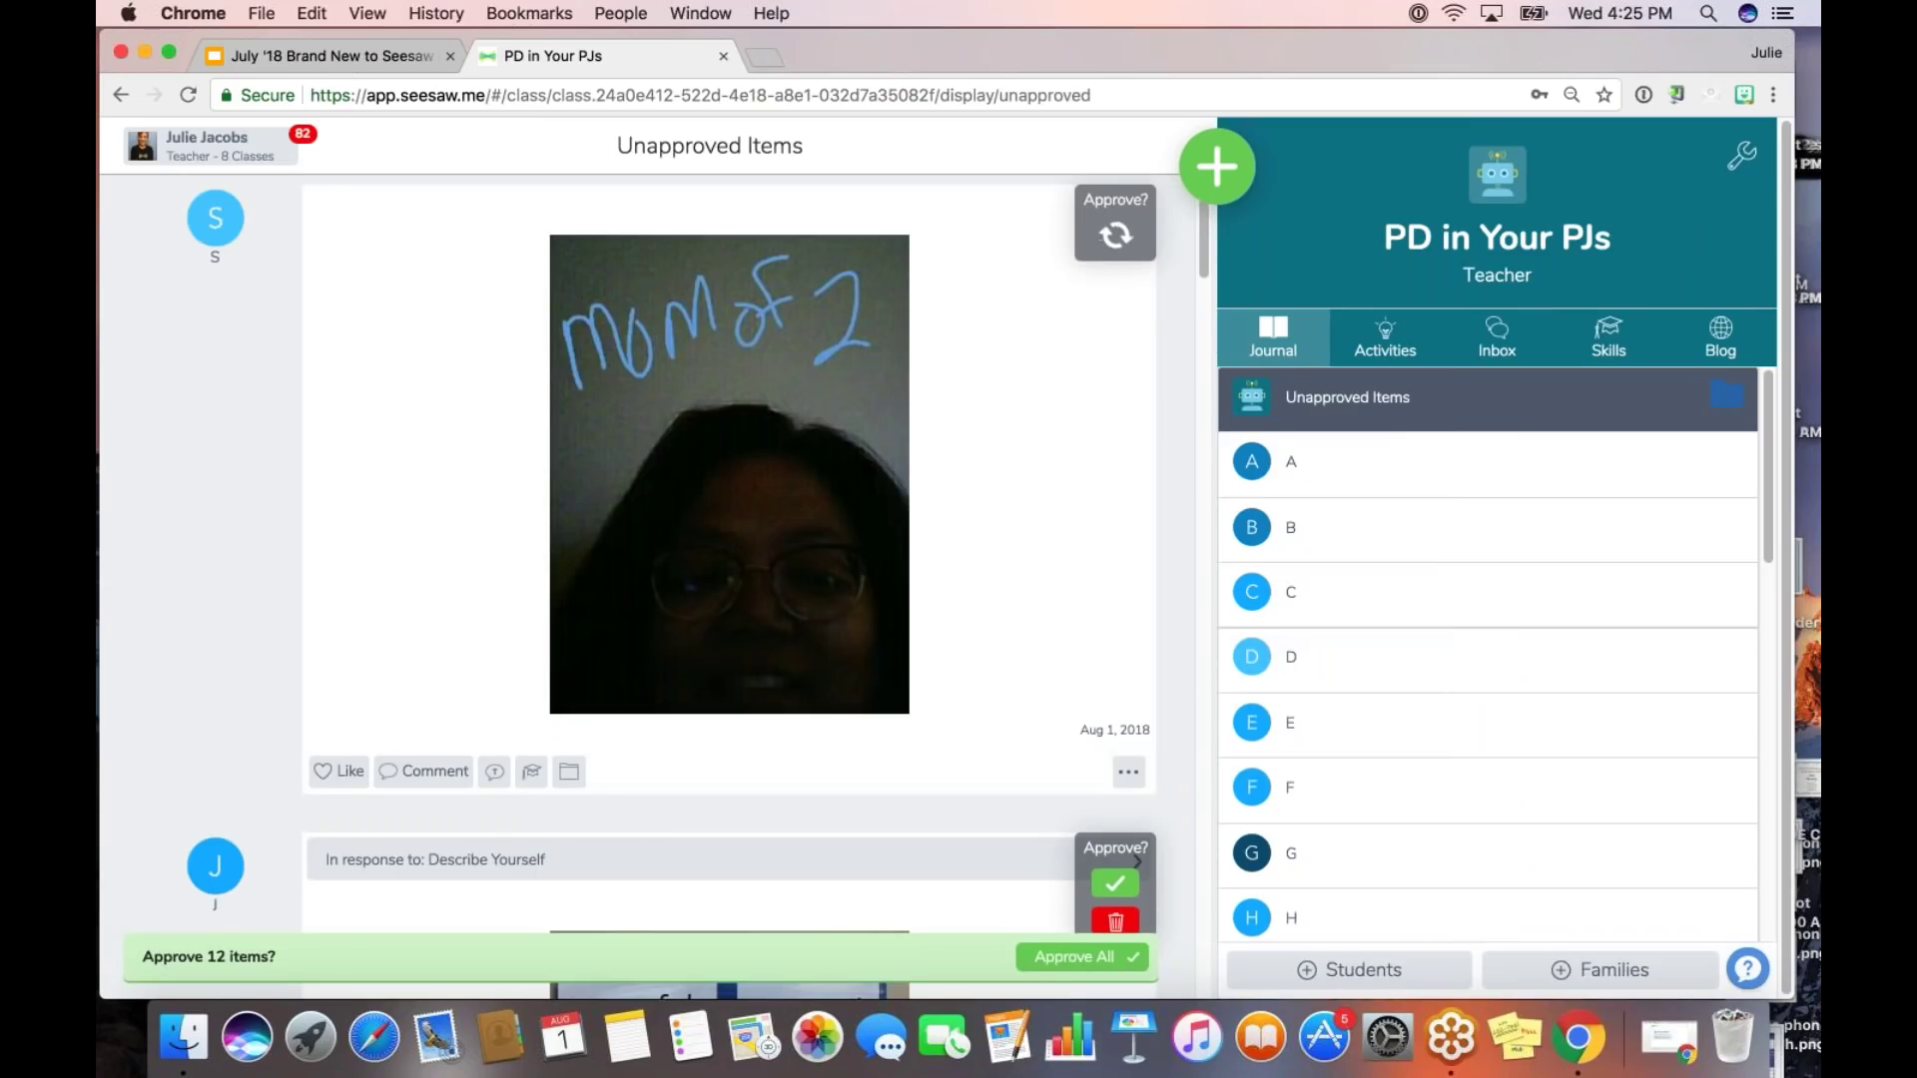
pyautogui.click(1116, 235)
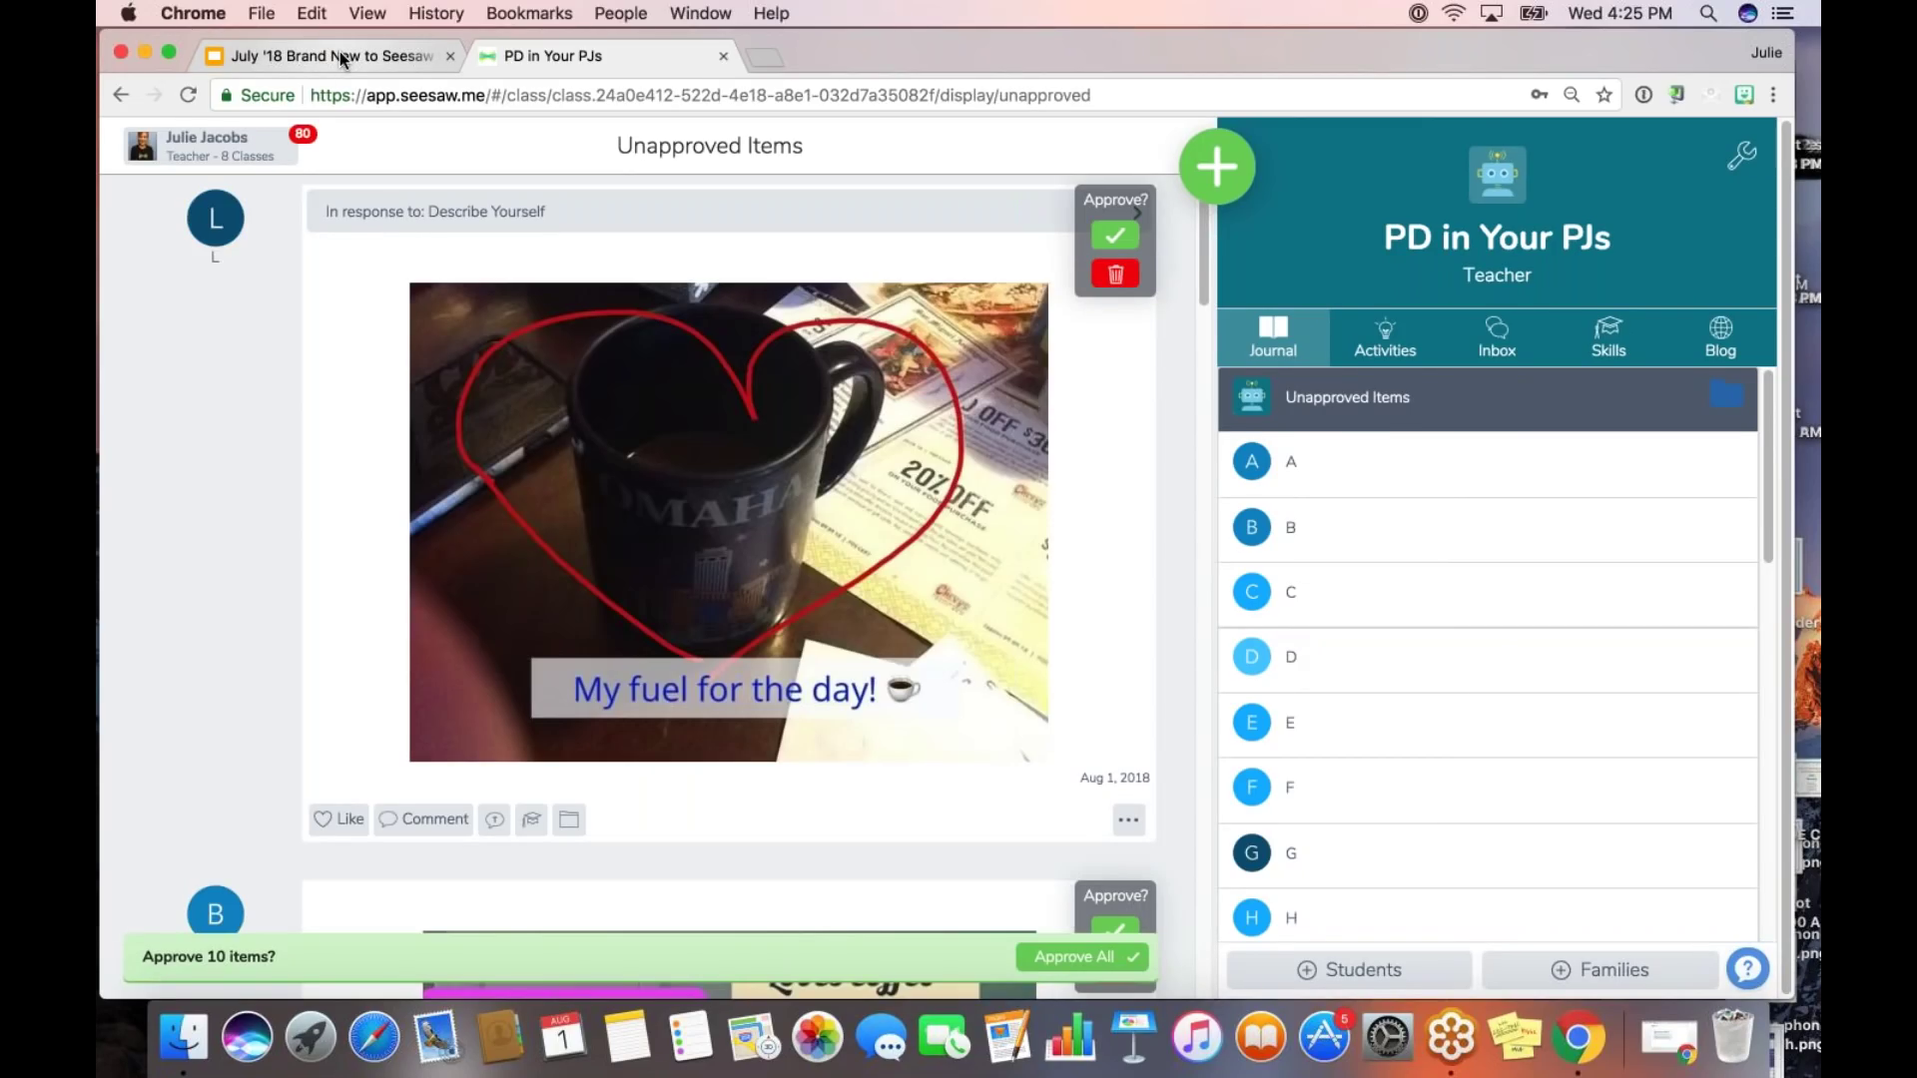
# - Switch back to the Google Slides presentation and resume presenting from the "Let's check in live with our class!" slide
pyautogui.click(340, 50)
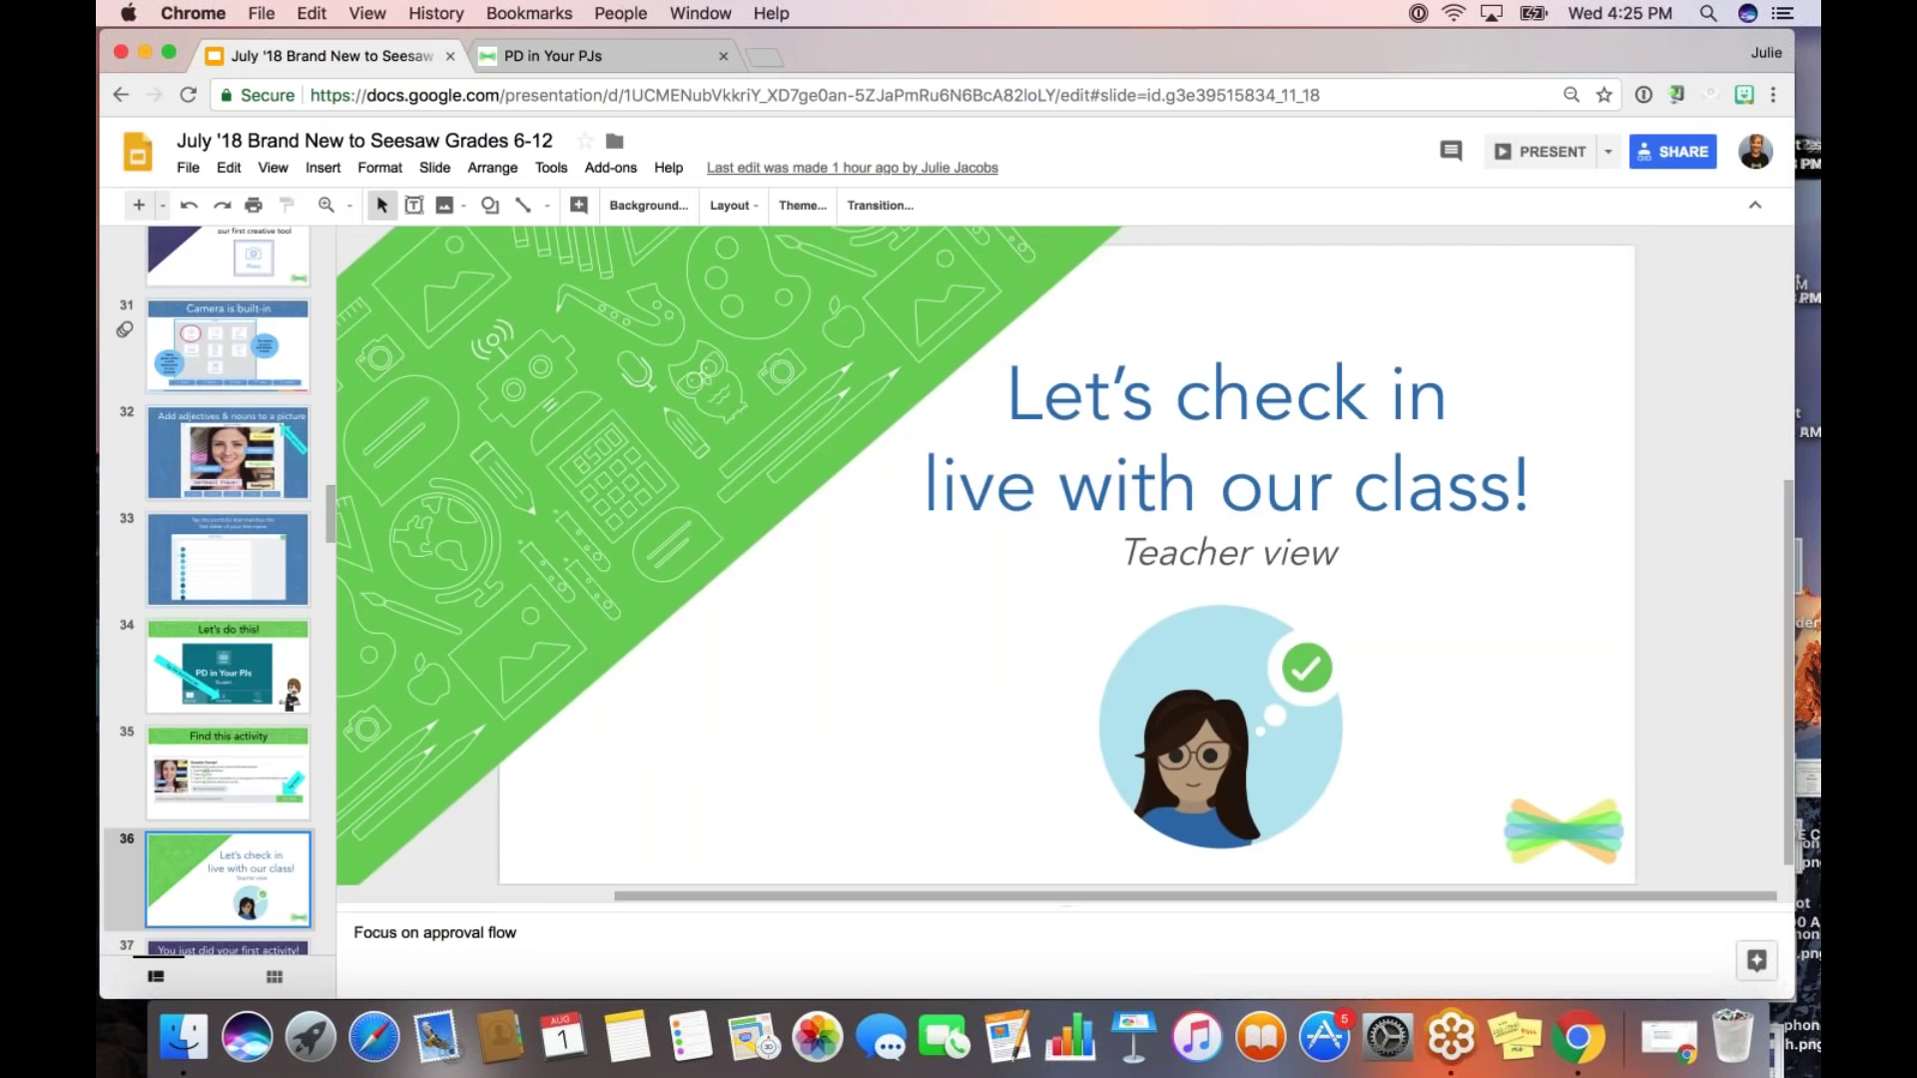
pyautogui.click(1553, 154)
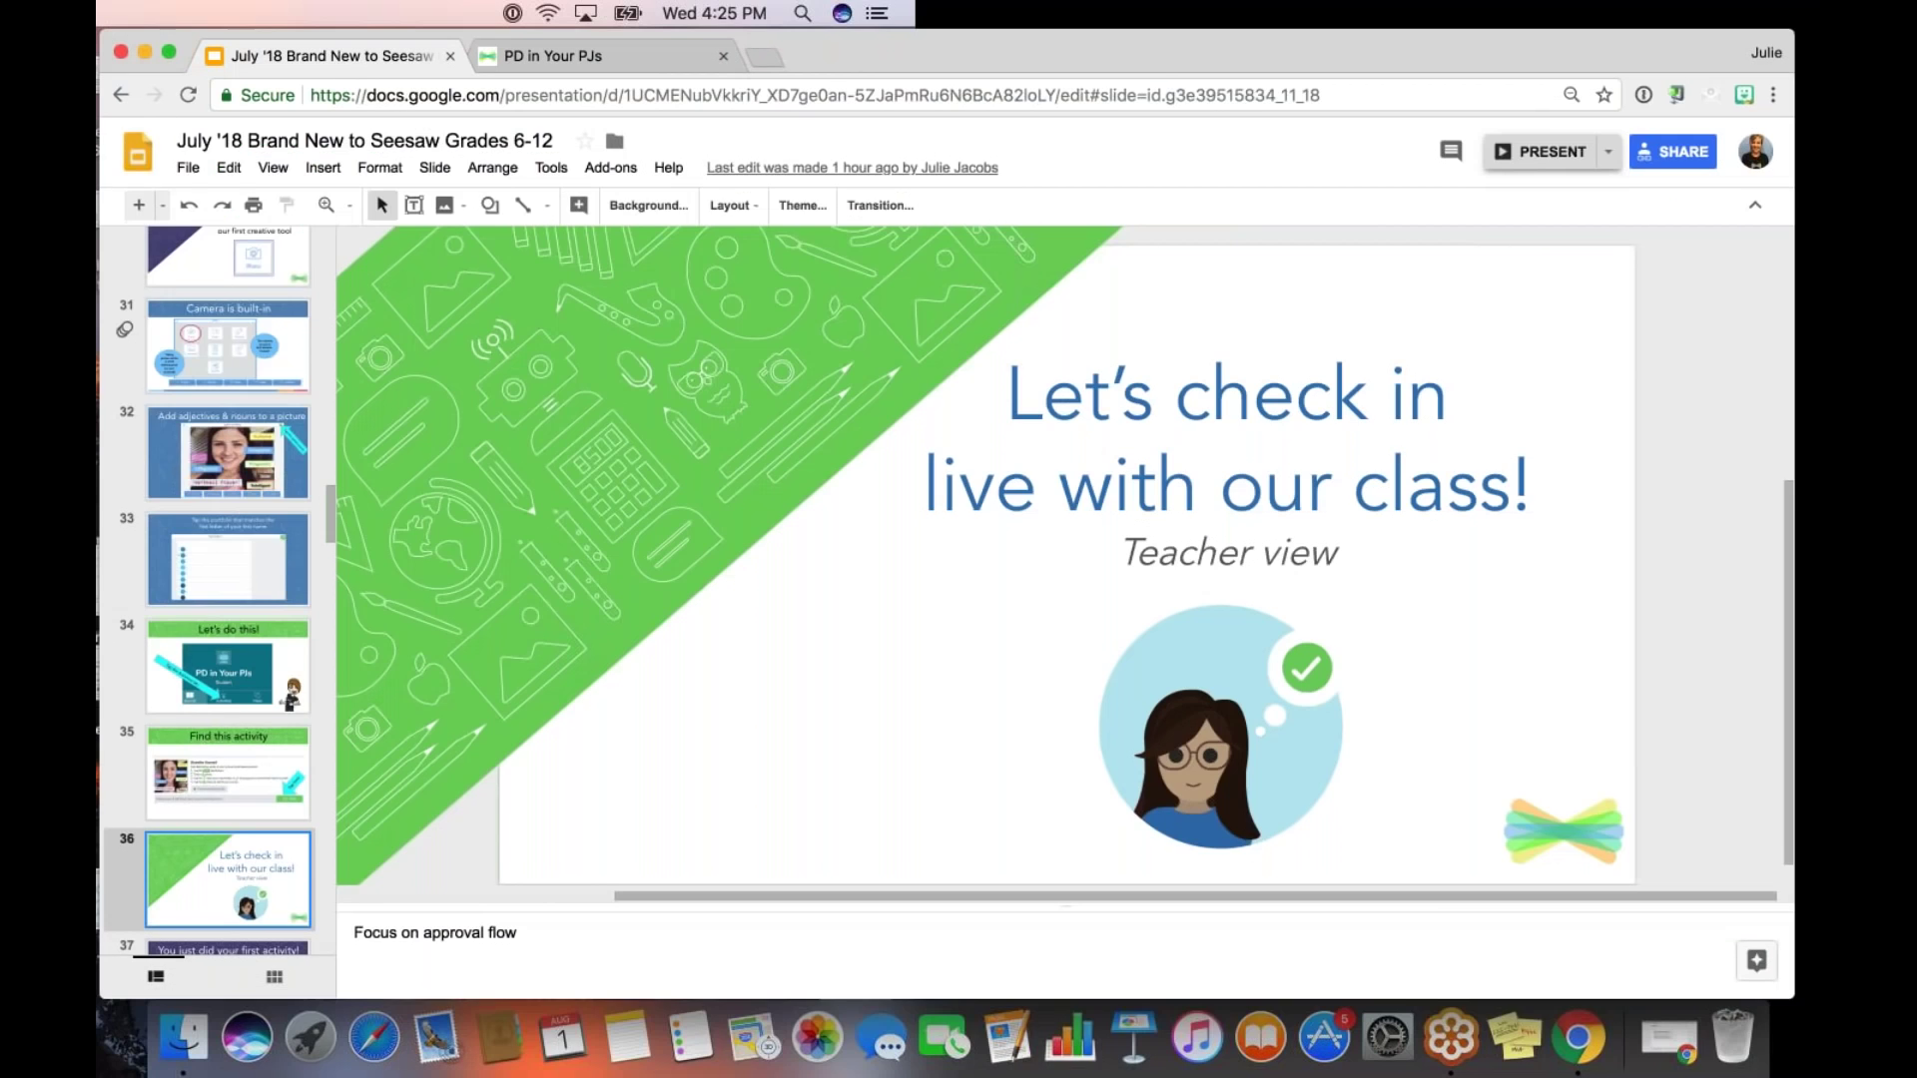
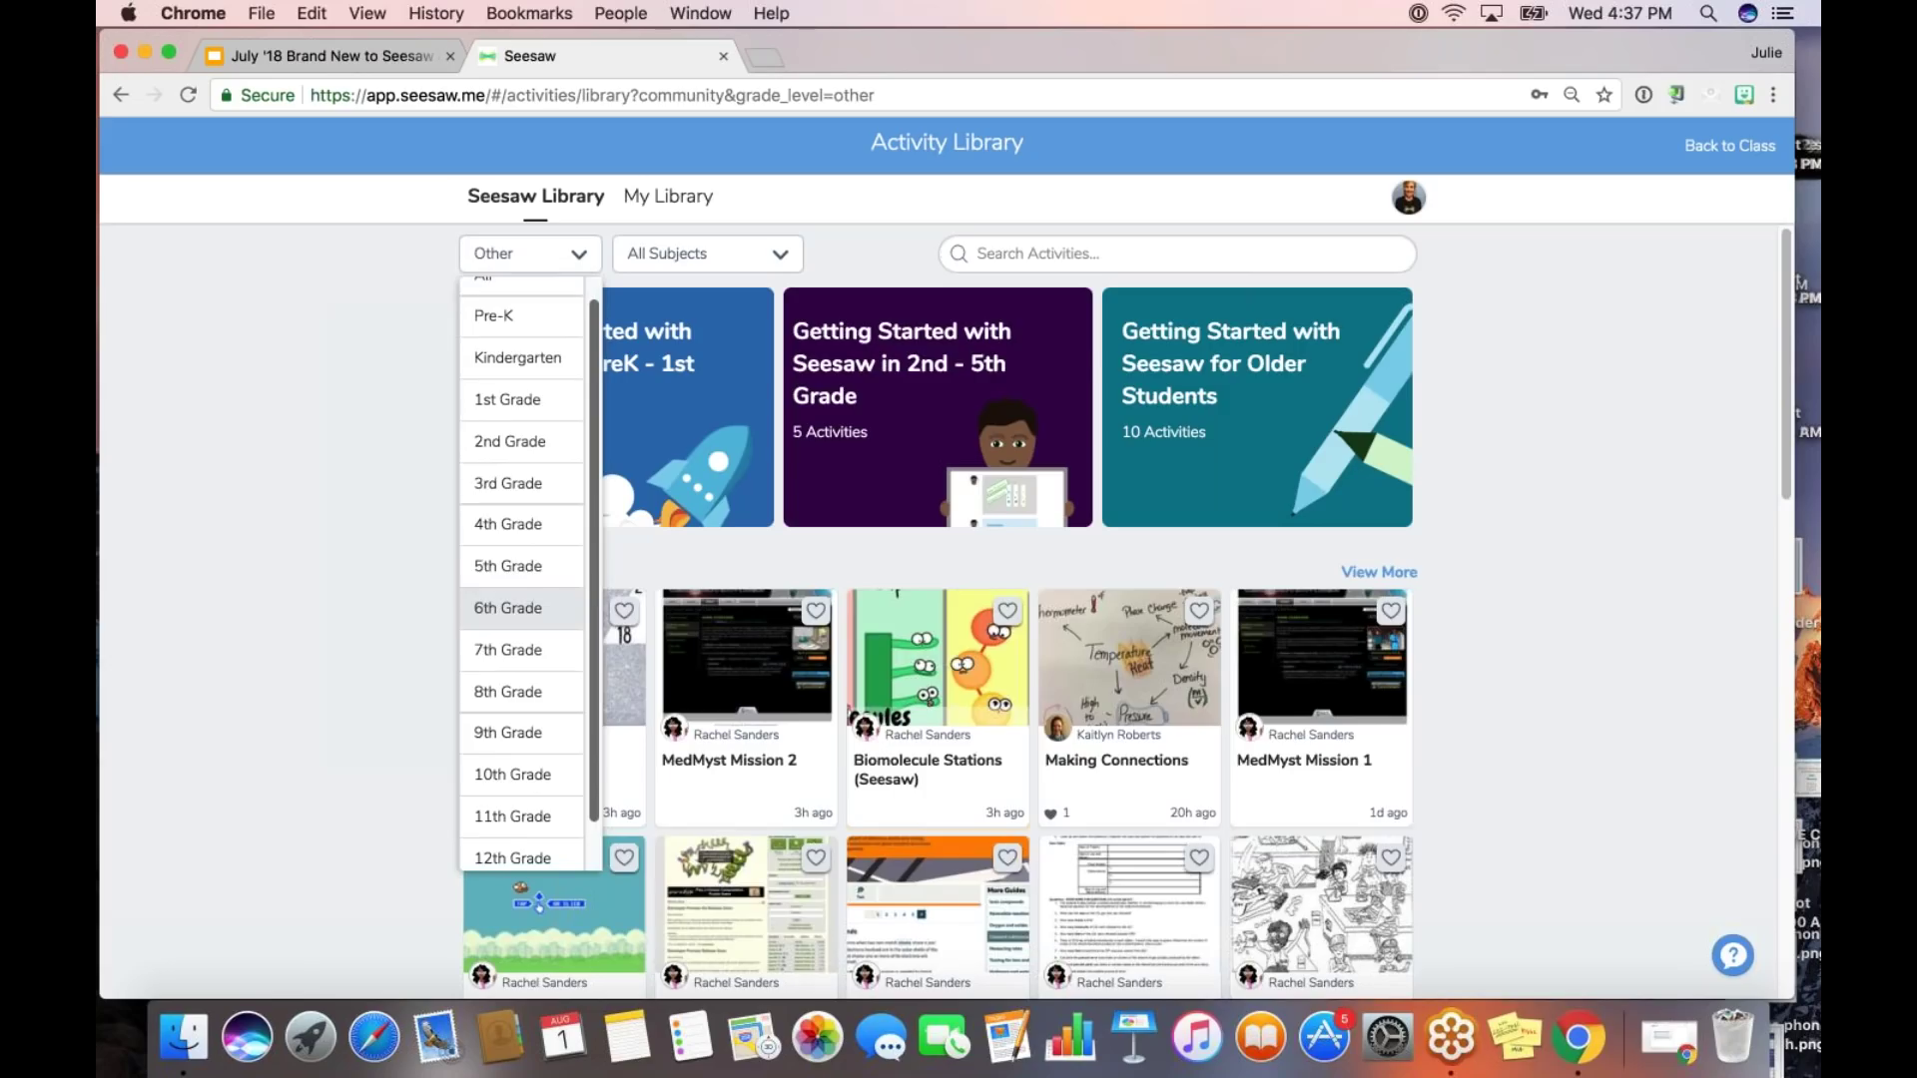
# - Filter the Seesaw activity library to 8th Grade and open Respond to a Question from the ELA: Getting Started collection
pyautogui.click(529, 691)
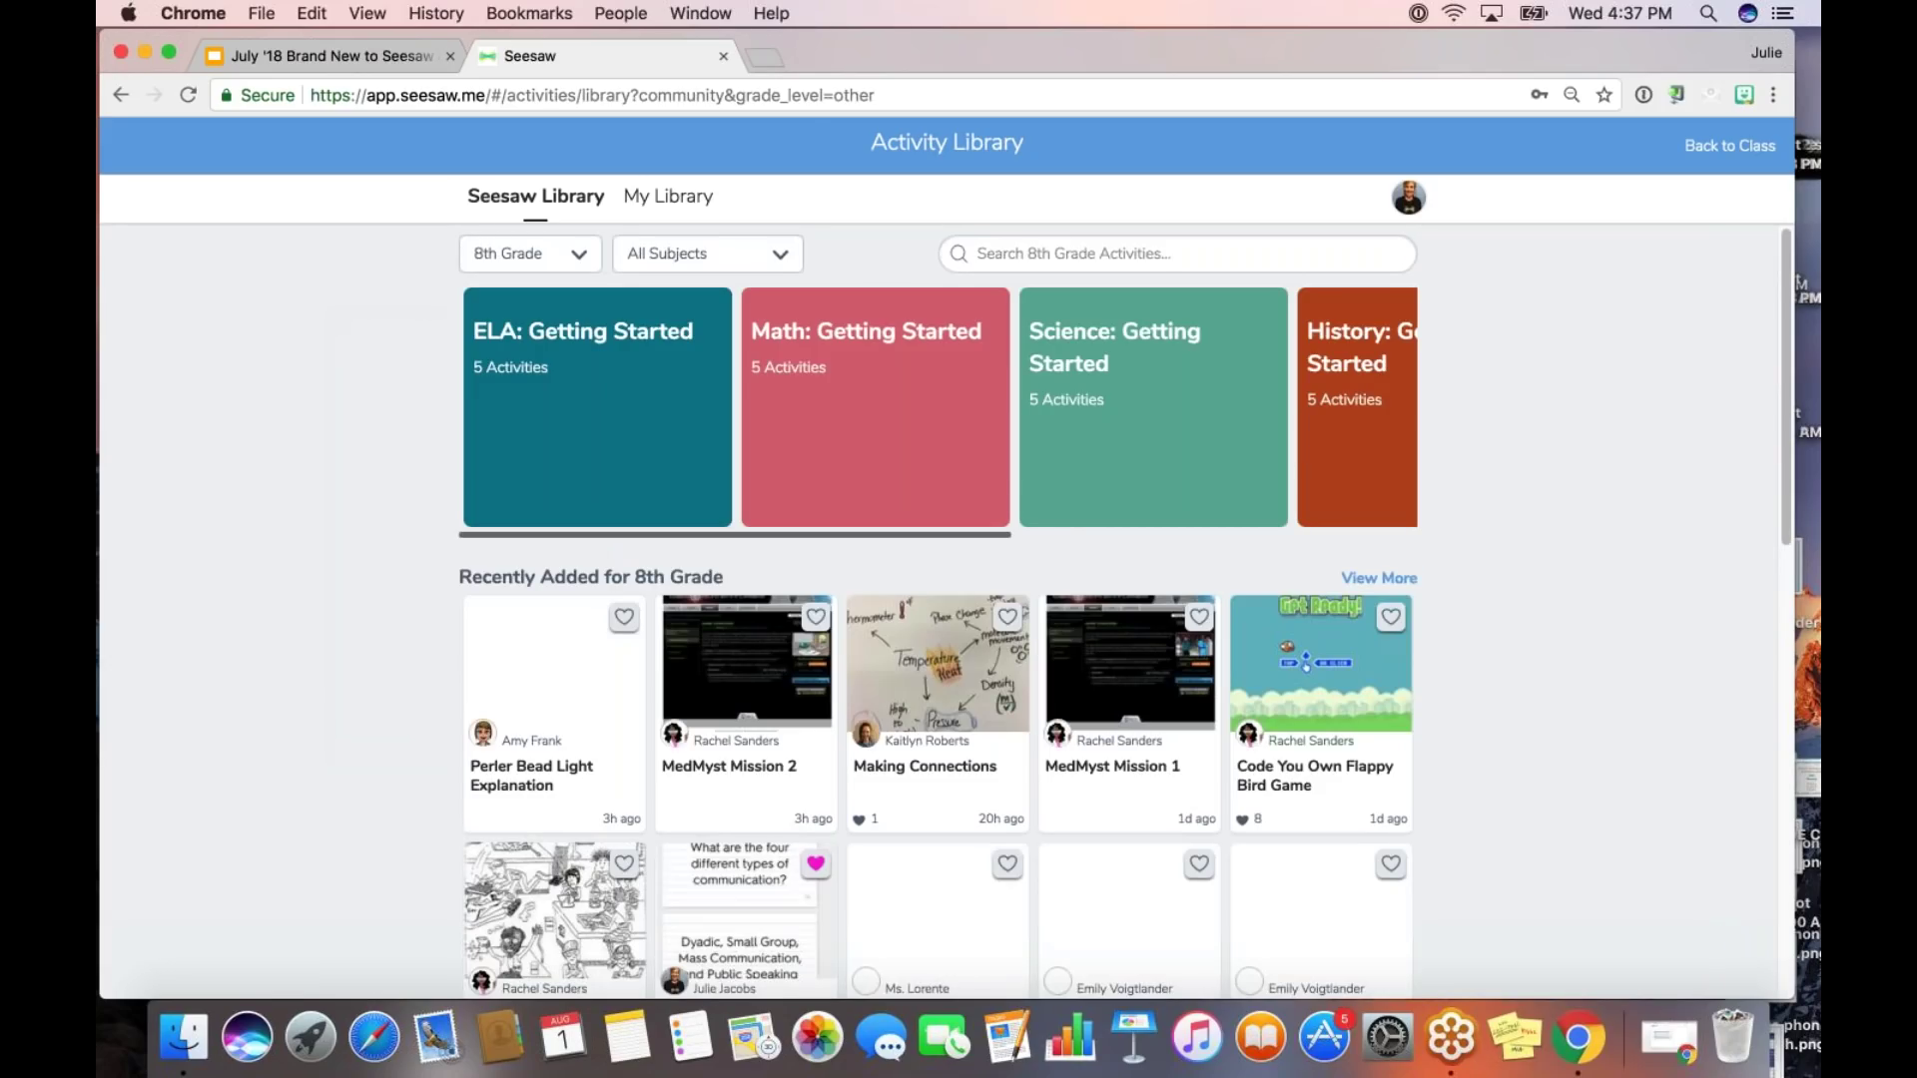
pyautogui.click(635, 432)
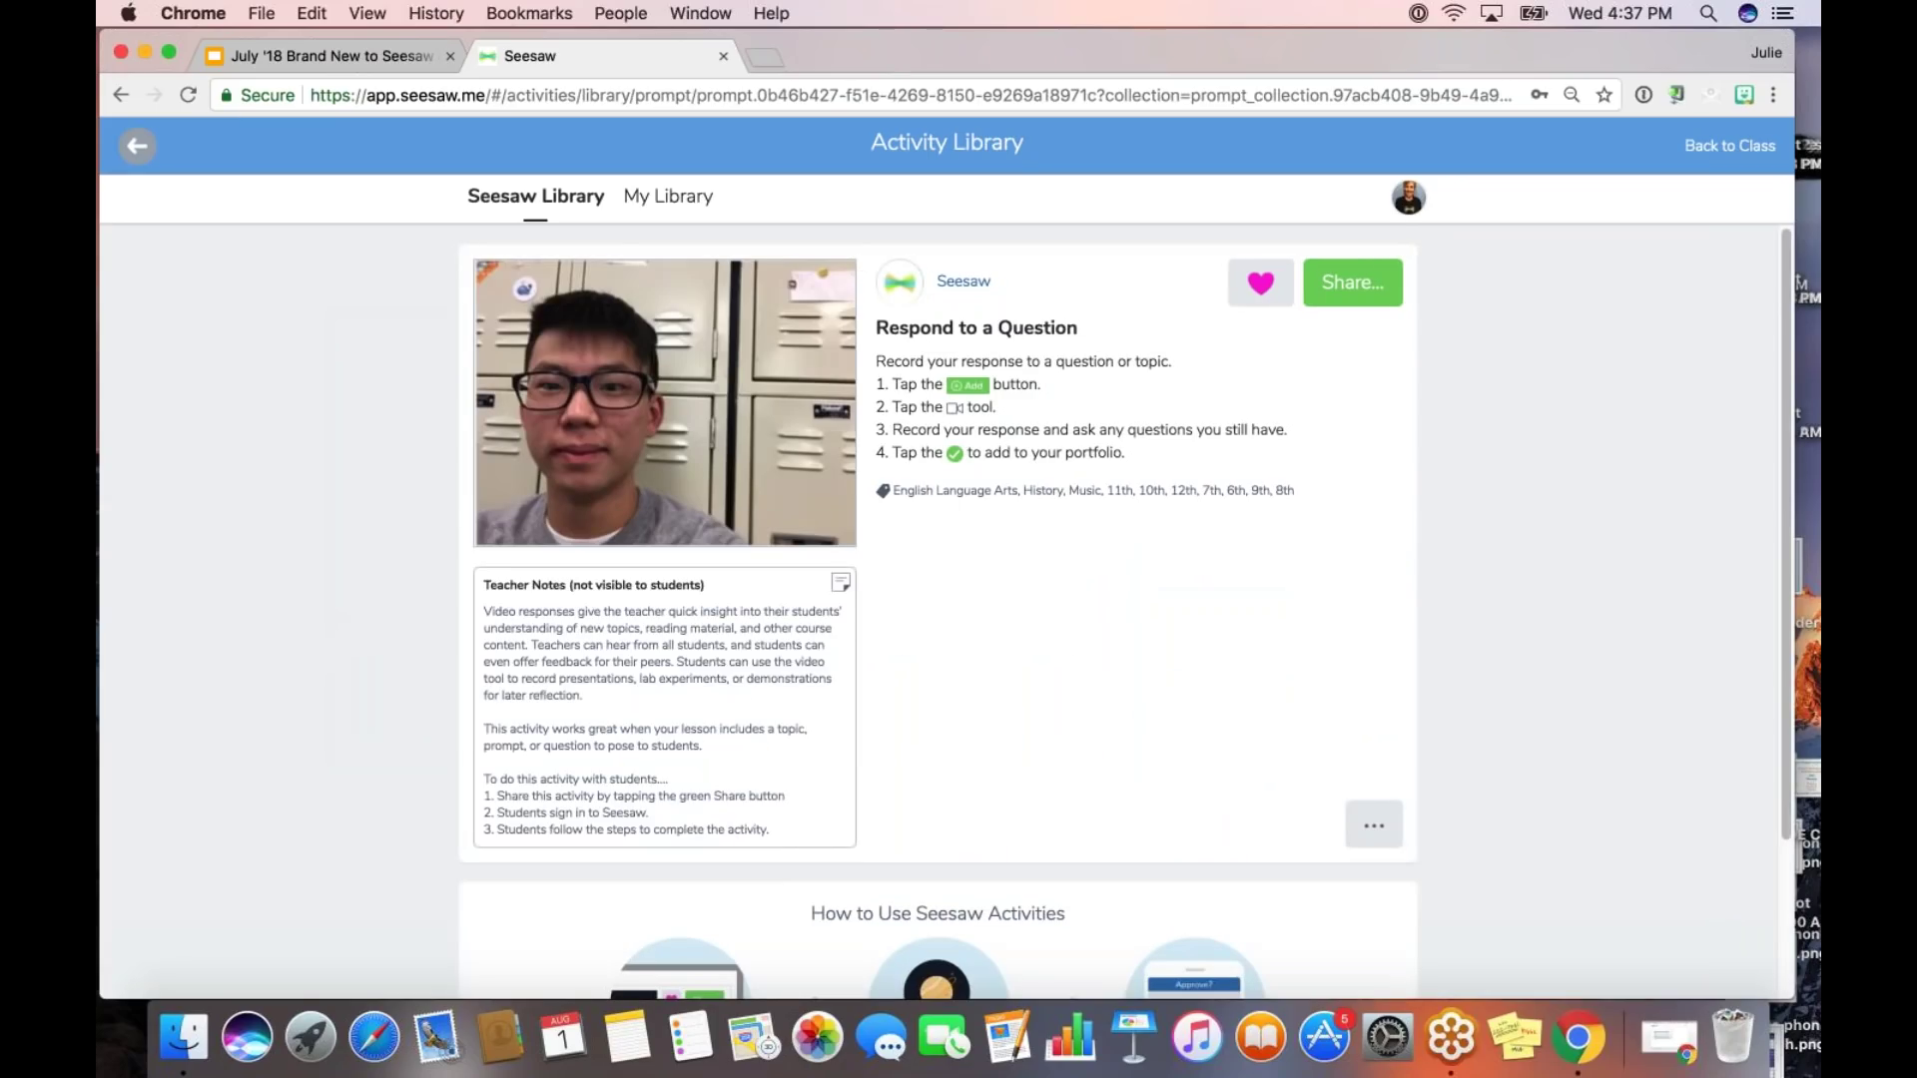
# - Return to the main page of the activity library and set its grade filter to 8th Grade
pyautogui.click(121, 95)
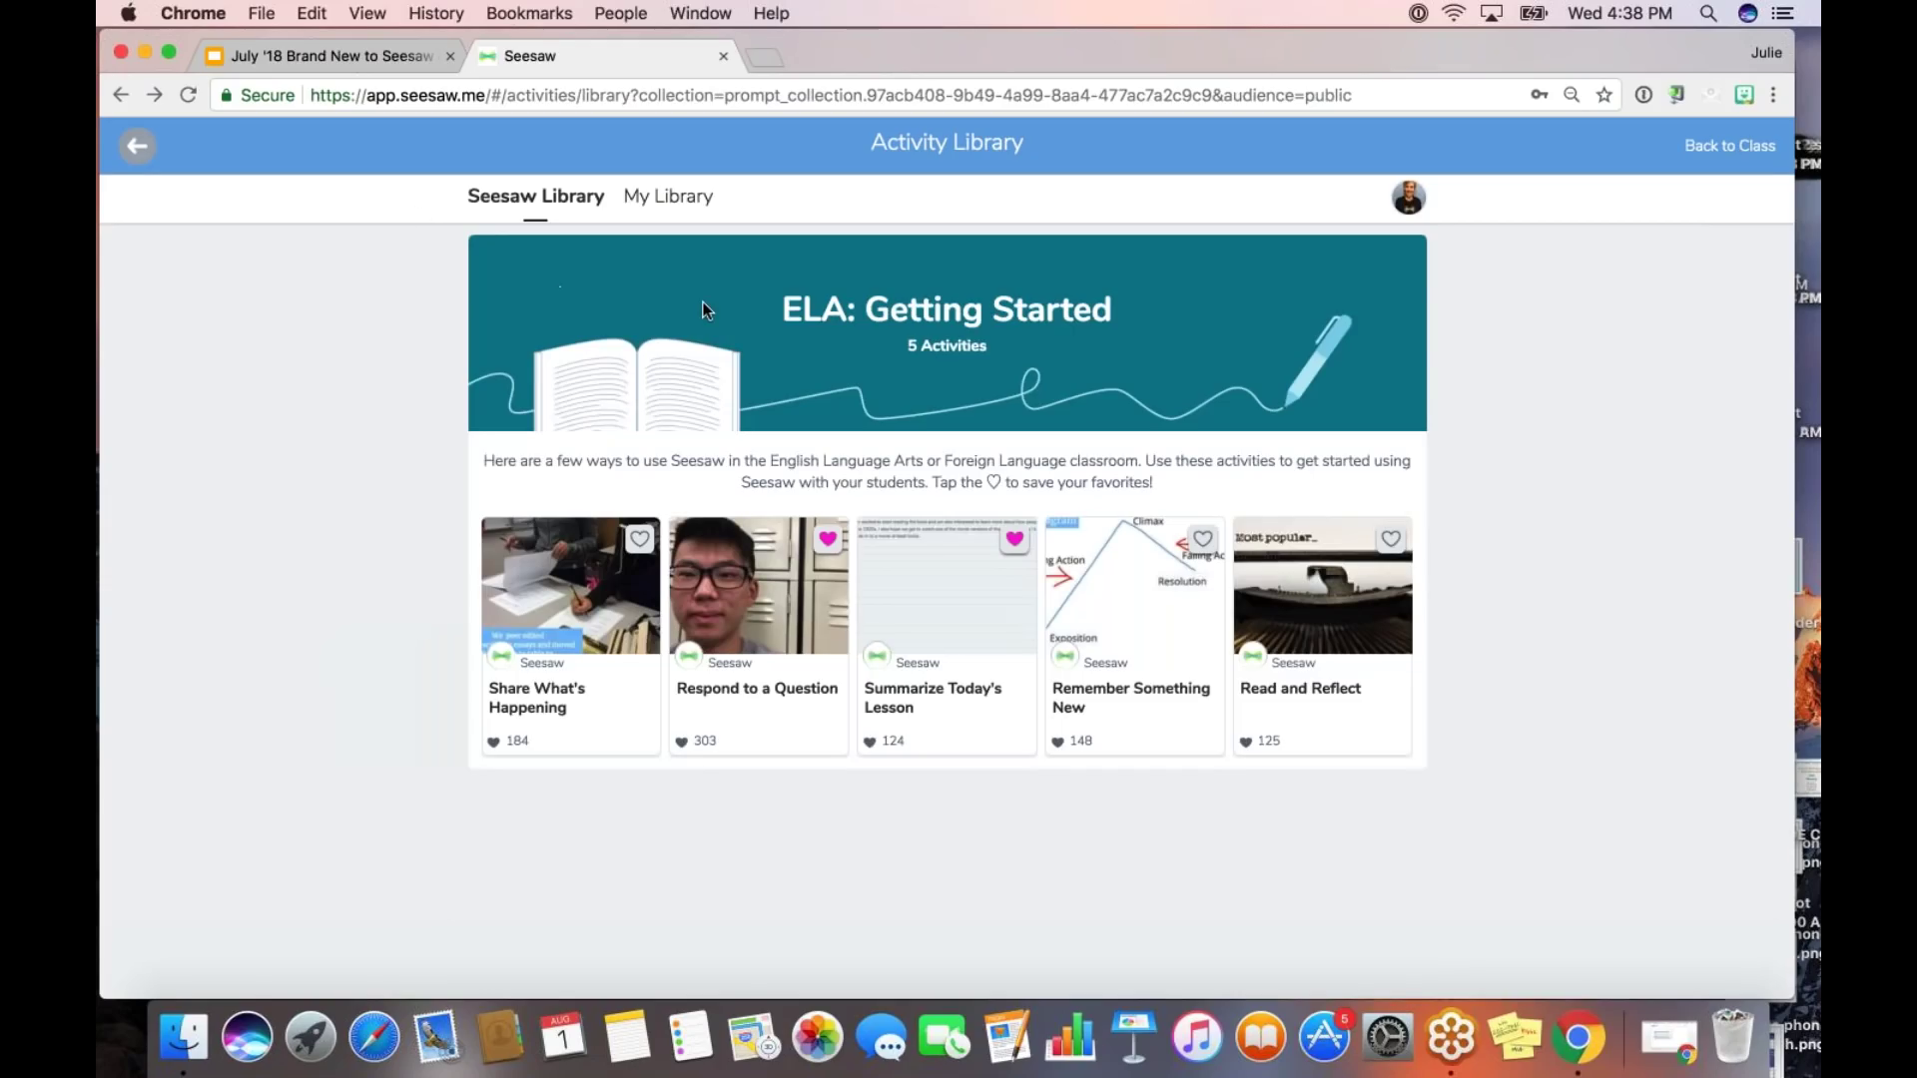
pyautogui.click(138, 146)
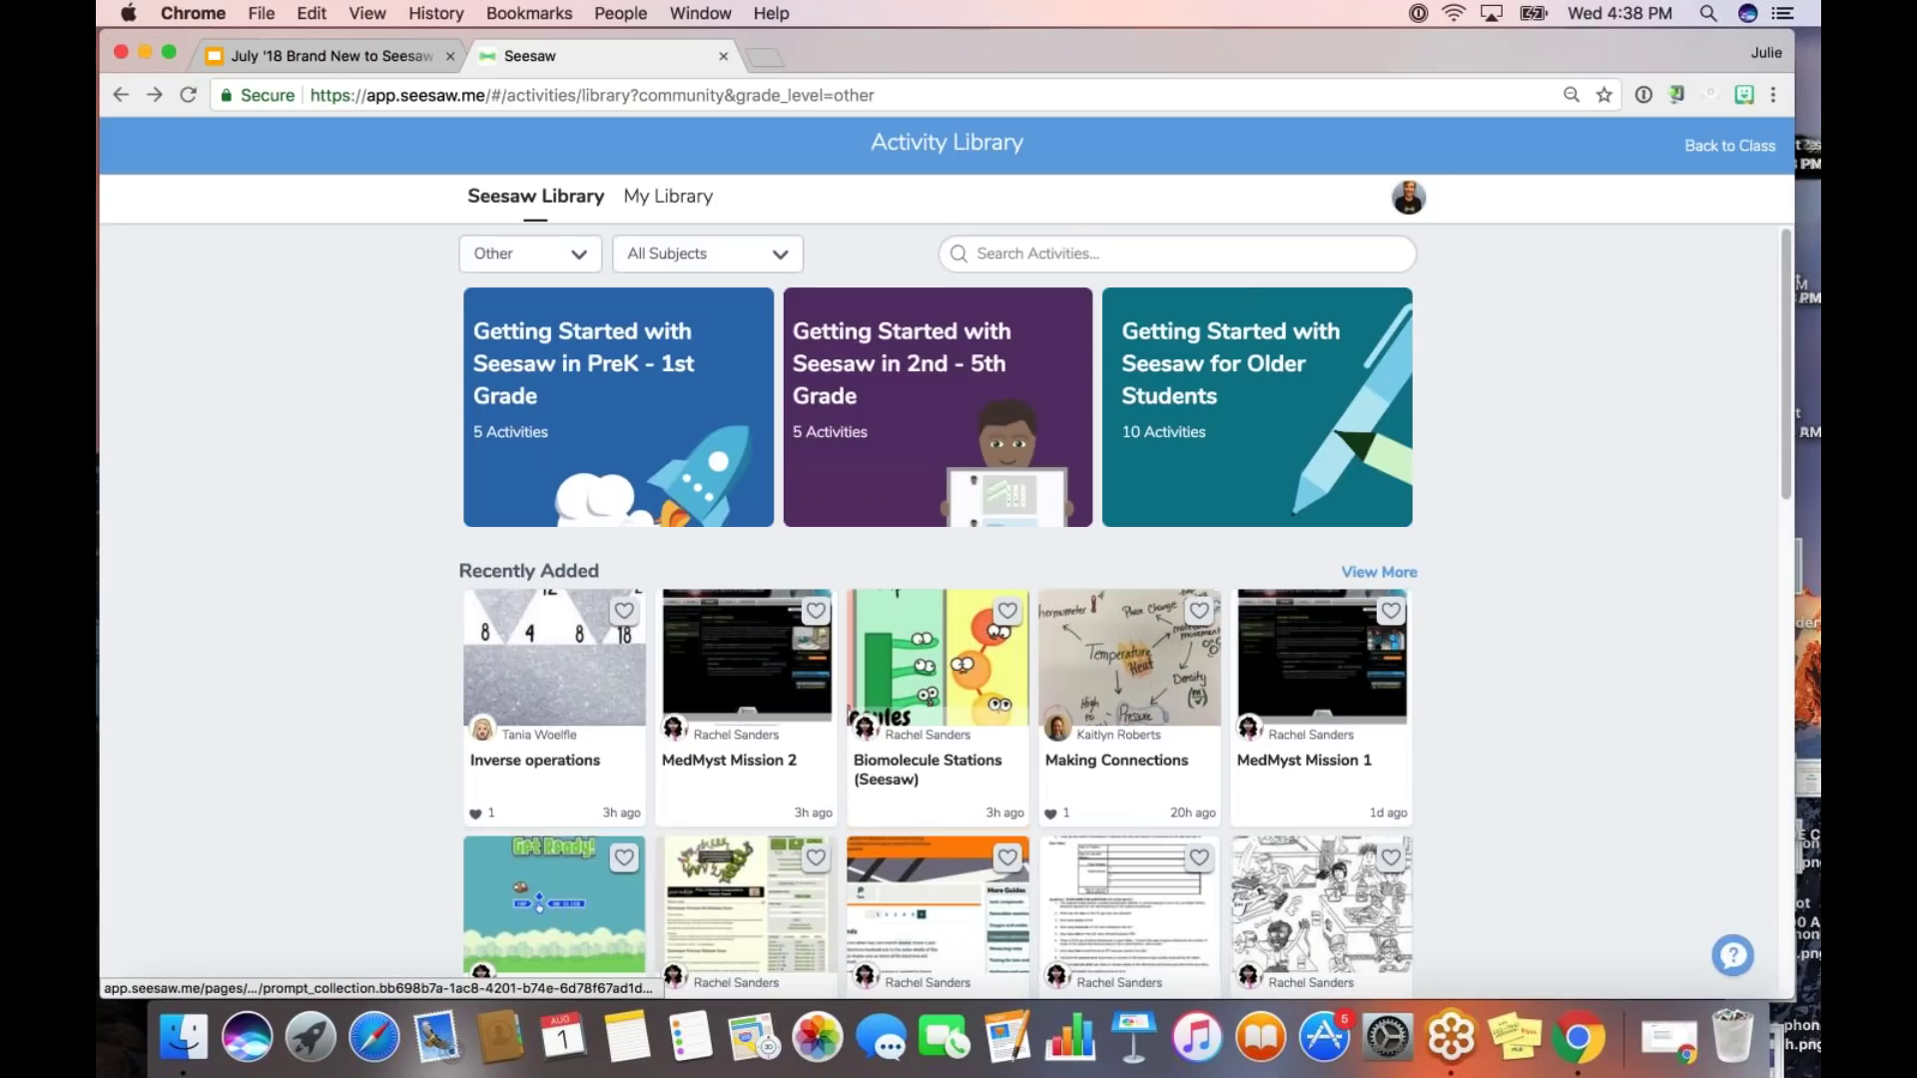
pyautogui.click(577, 254)
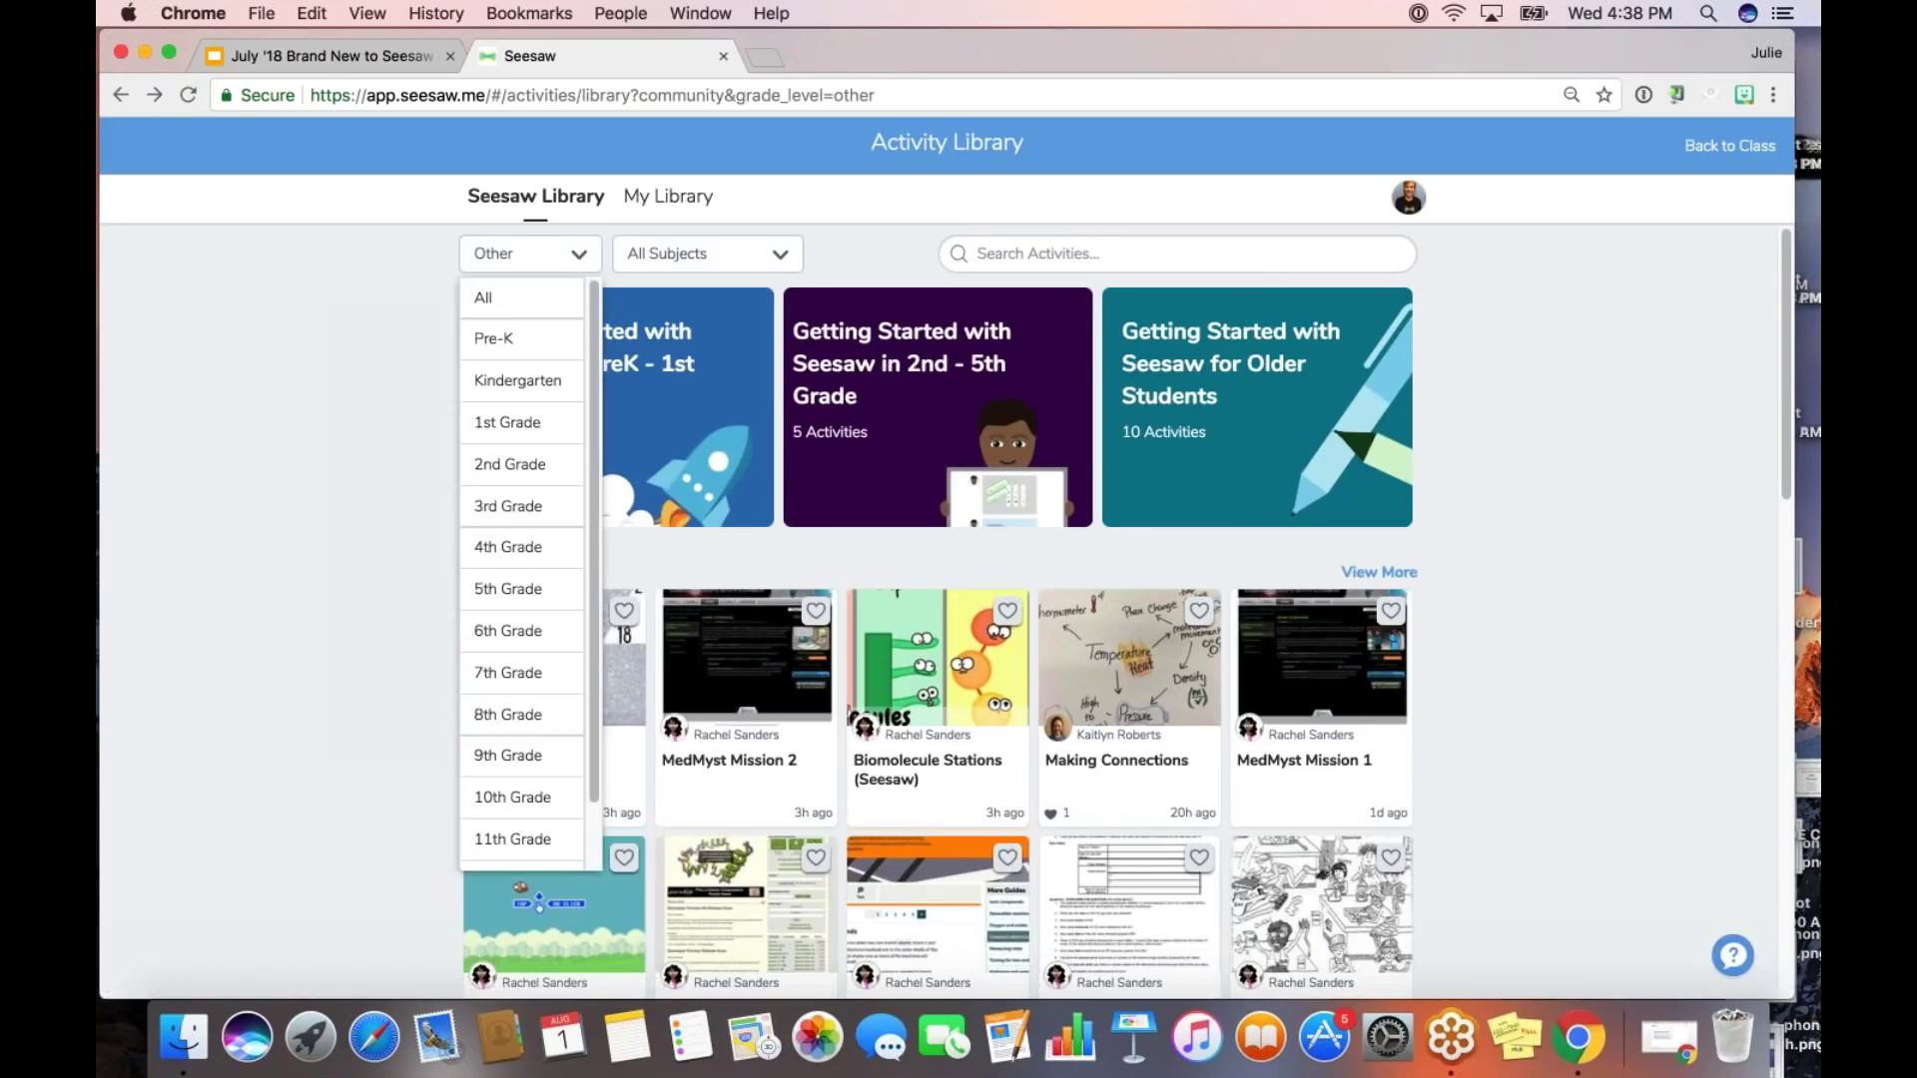
pyautogui.click(540, 715)
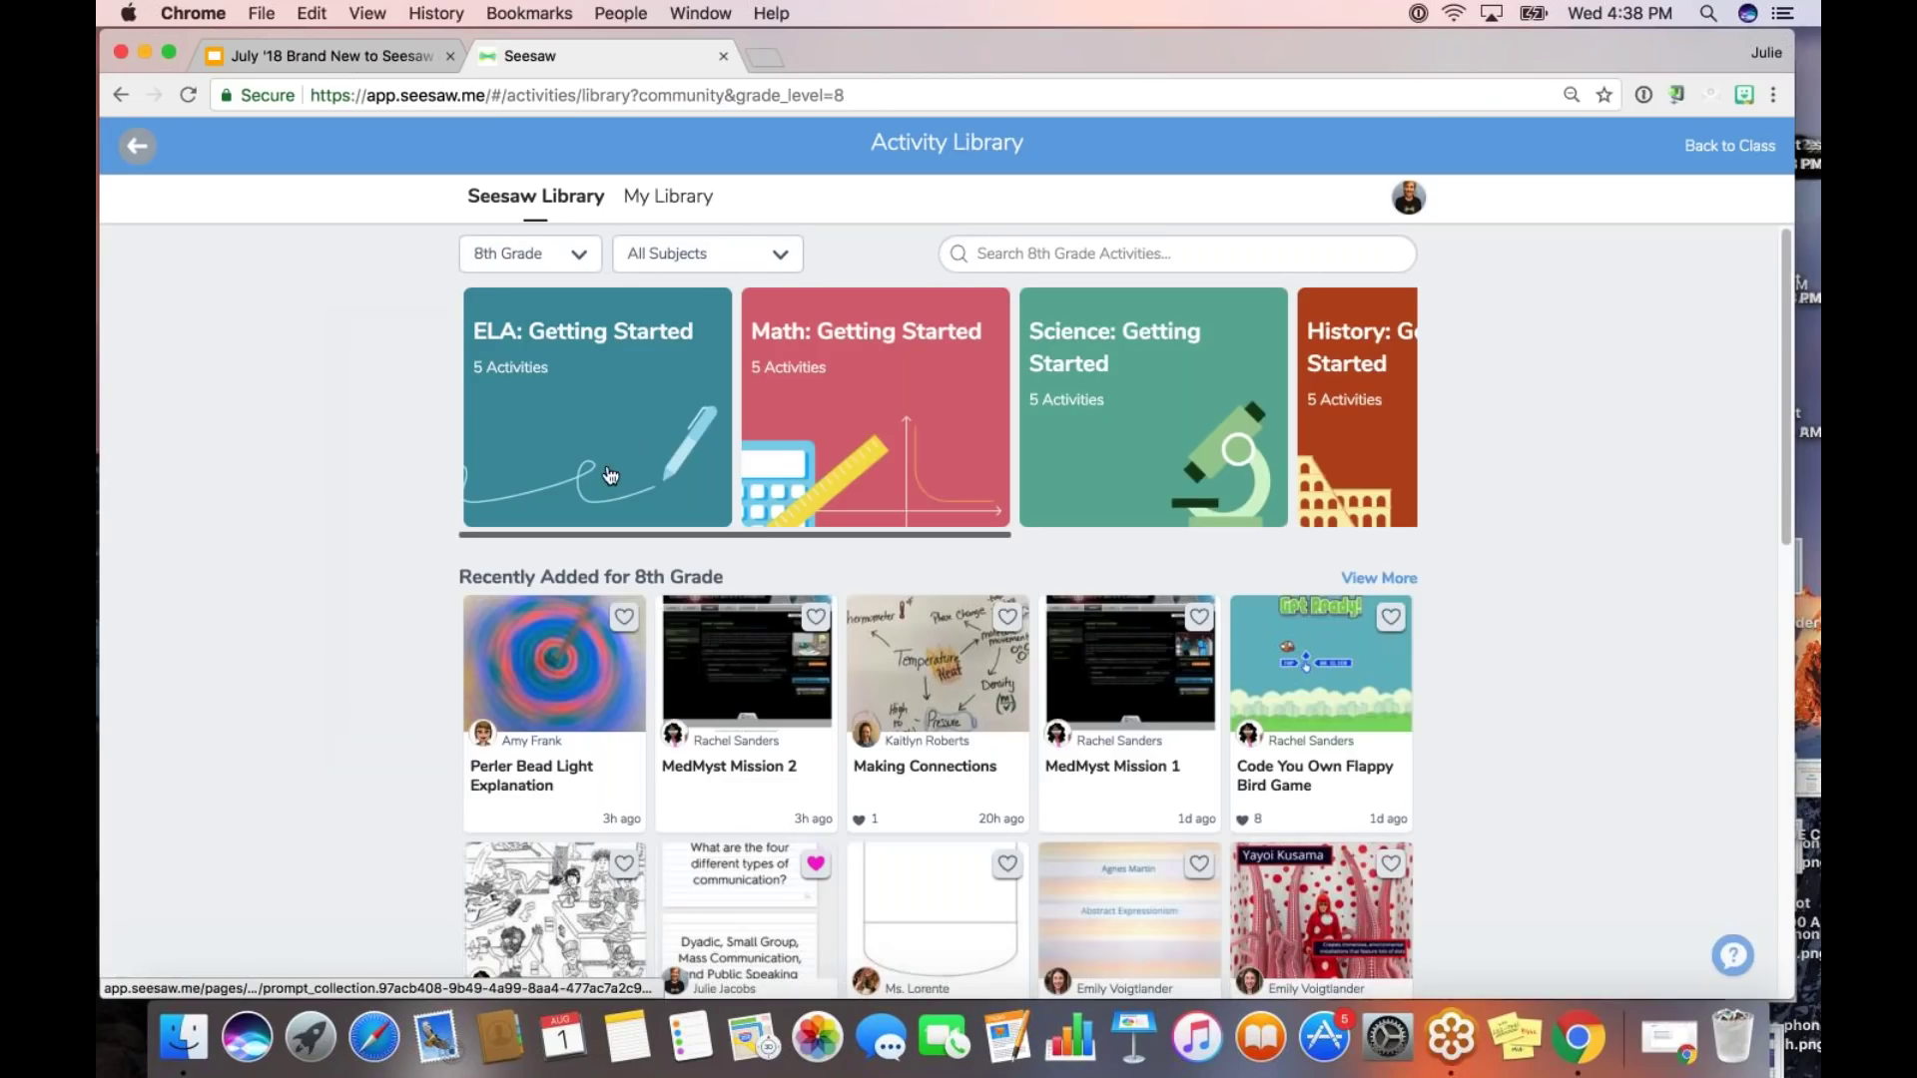
# - Look over the 8th Grade collections and open Respond to a Question from ELA: Getting Started
pyautogui.moveTo(594, 529); pyautogui.dragTo(712, 514)
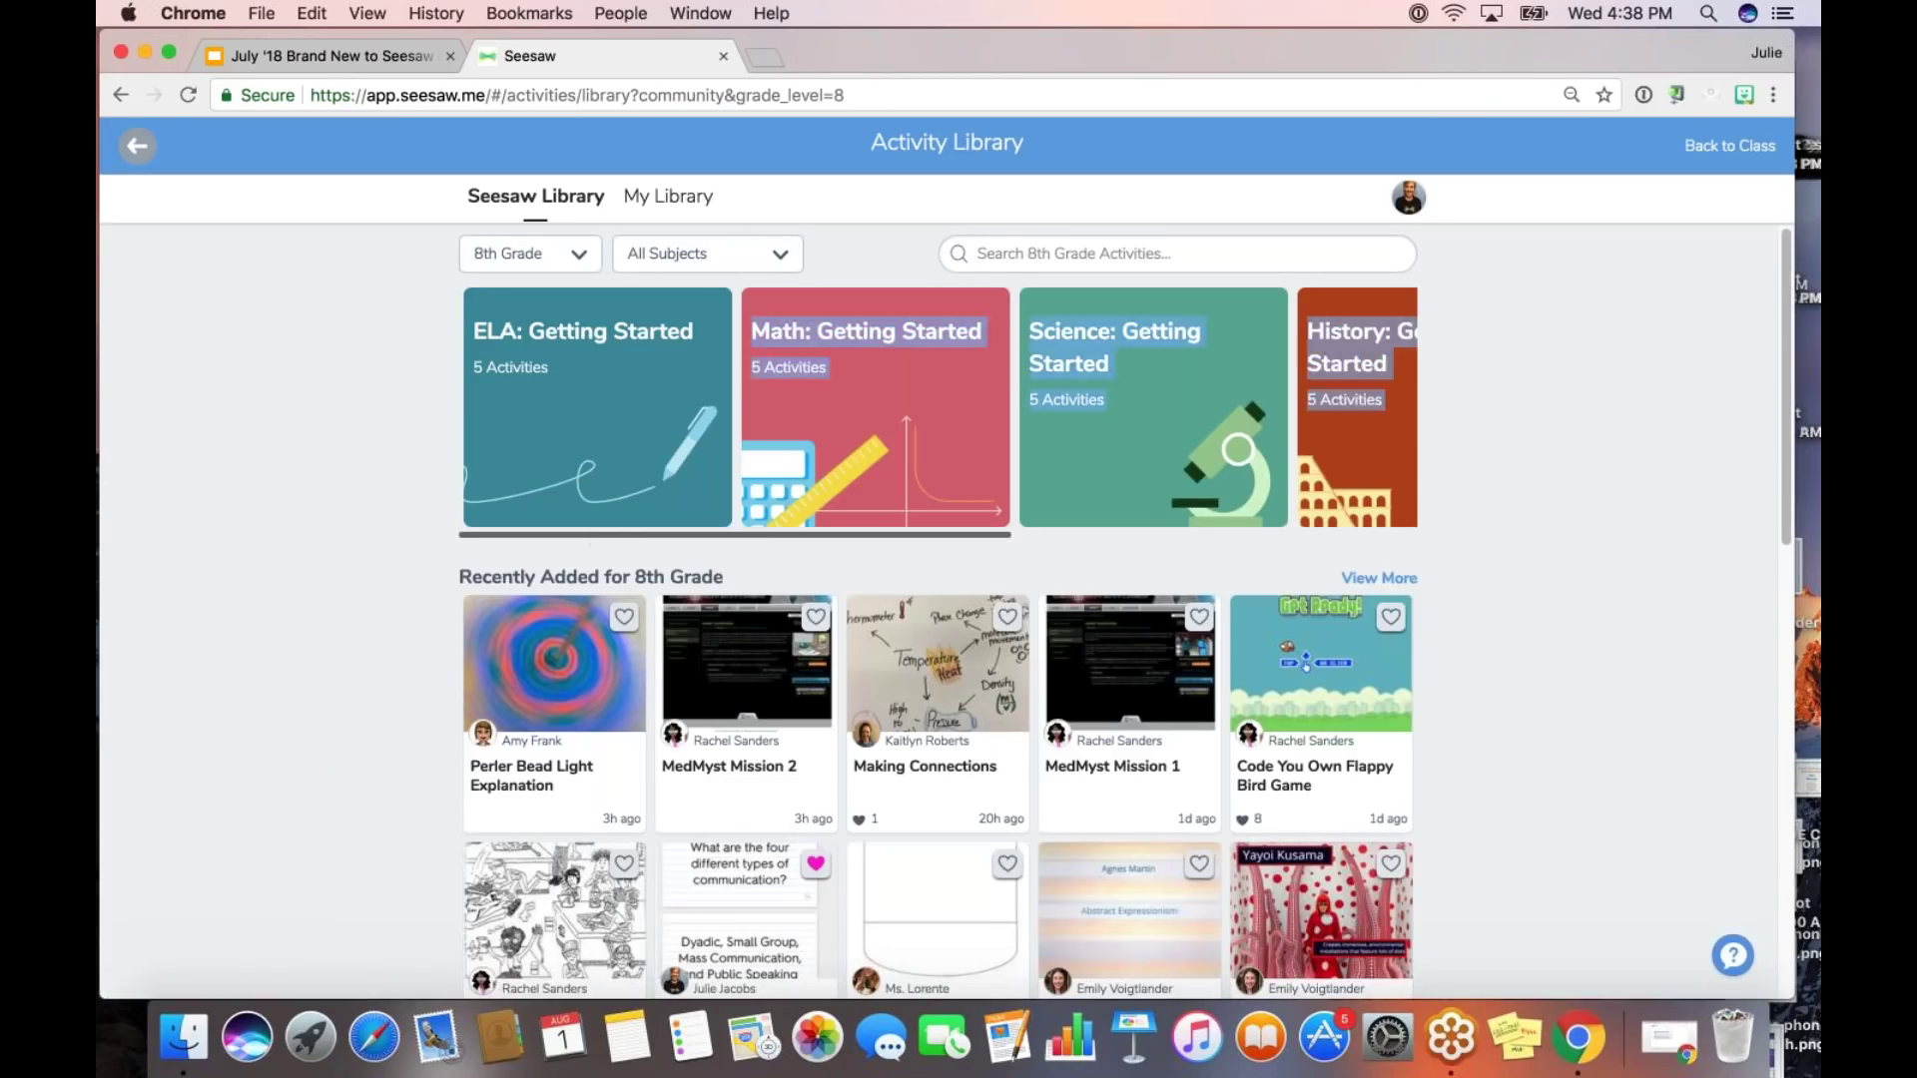
pyautogui.click(454, 531)
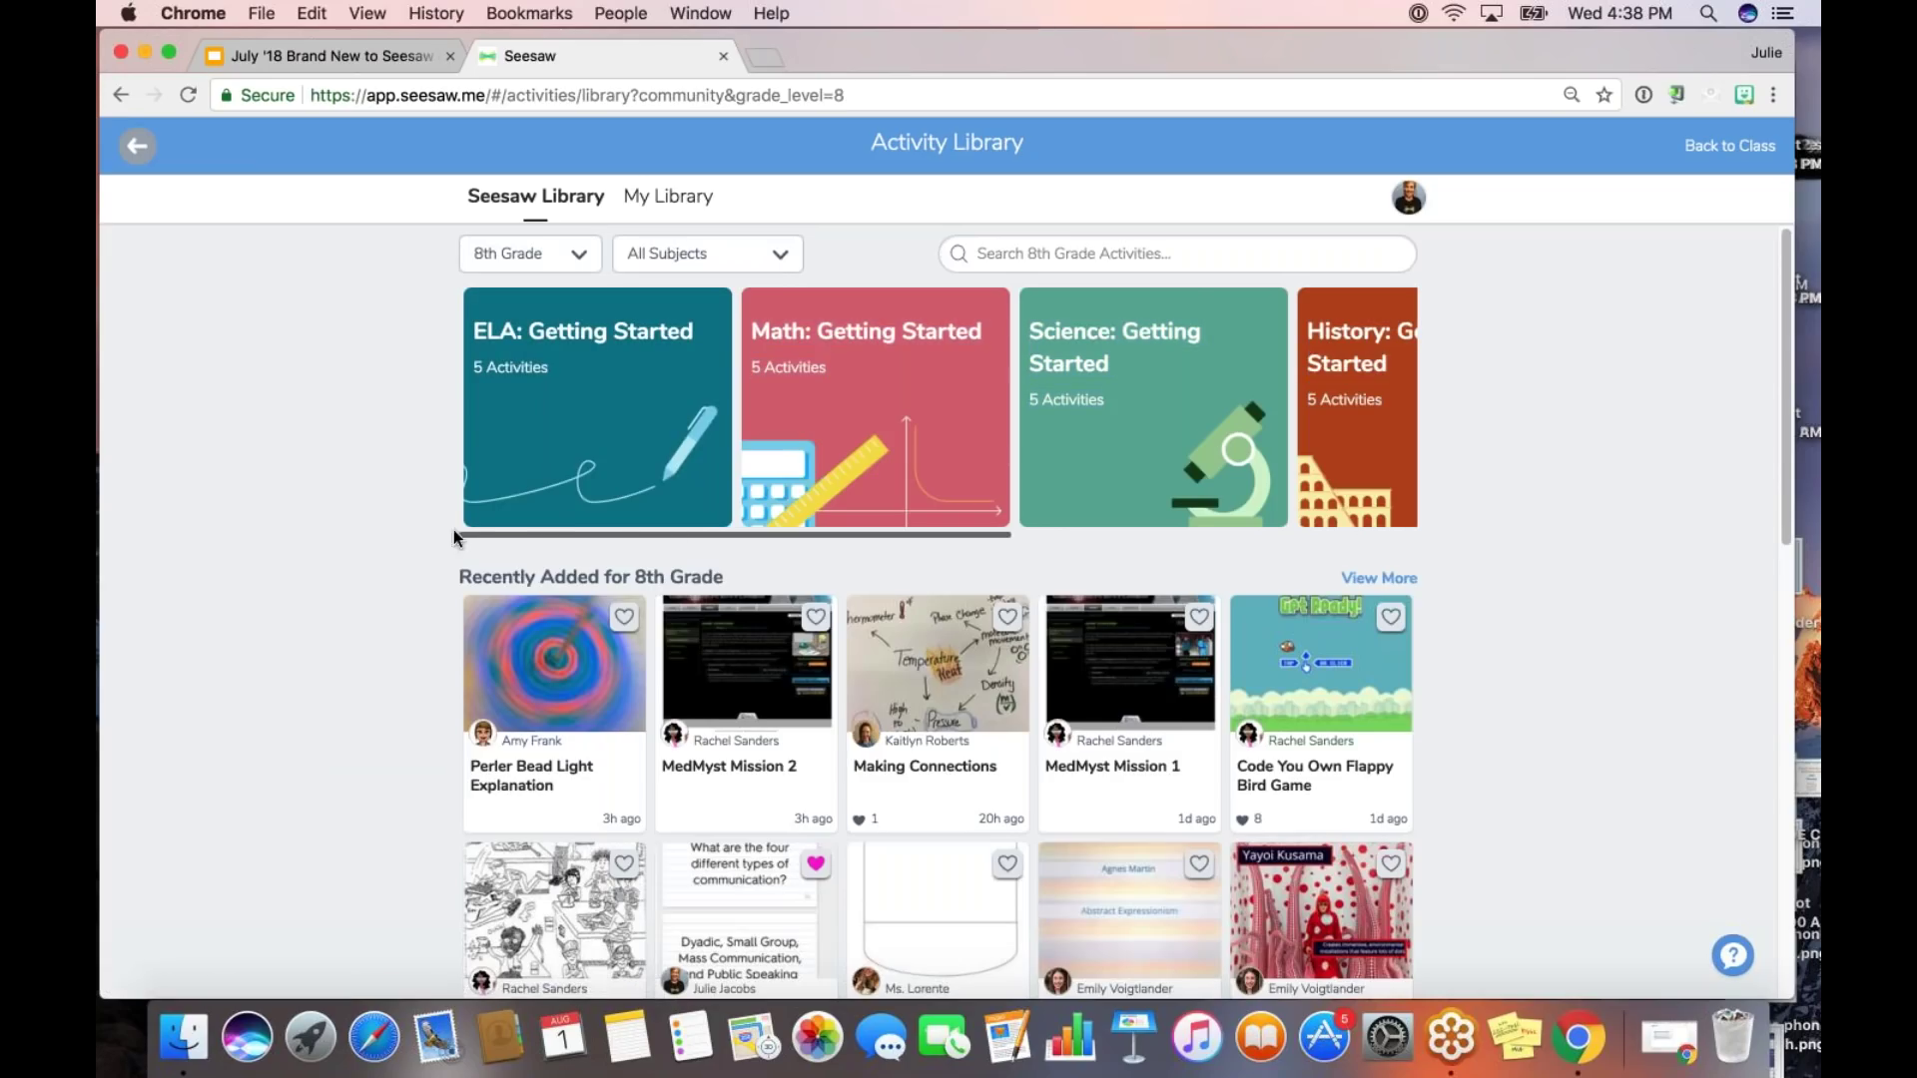
pyautogui.moveTo(482, 534); pyautogui.dragTo(363, 518)
pyautogui.moveTo(579, 535); pyautogui.dragTo(693, 573)
pyautogui.click(495, 400)
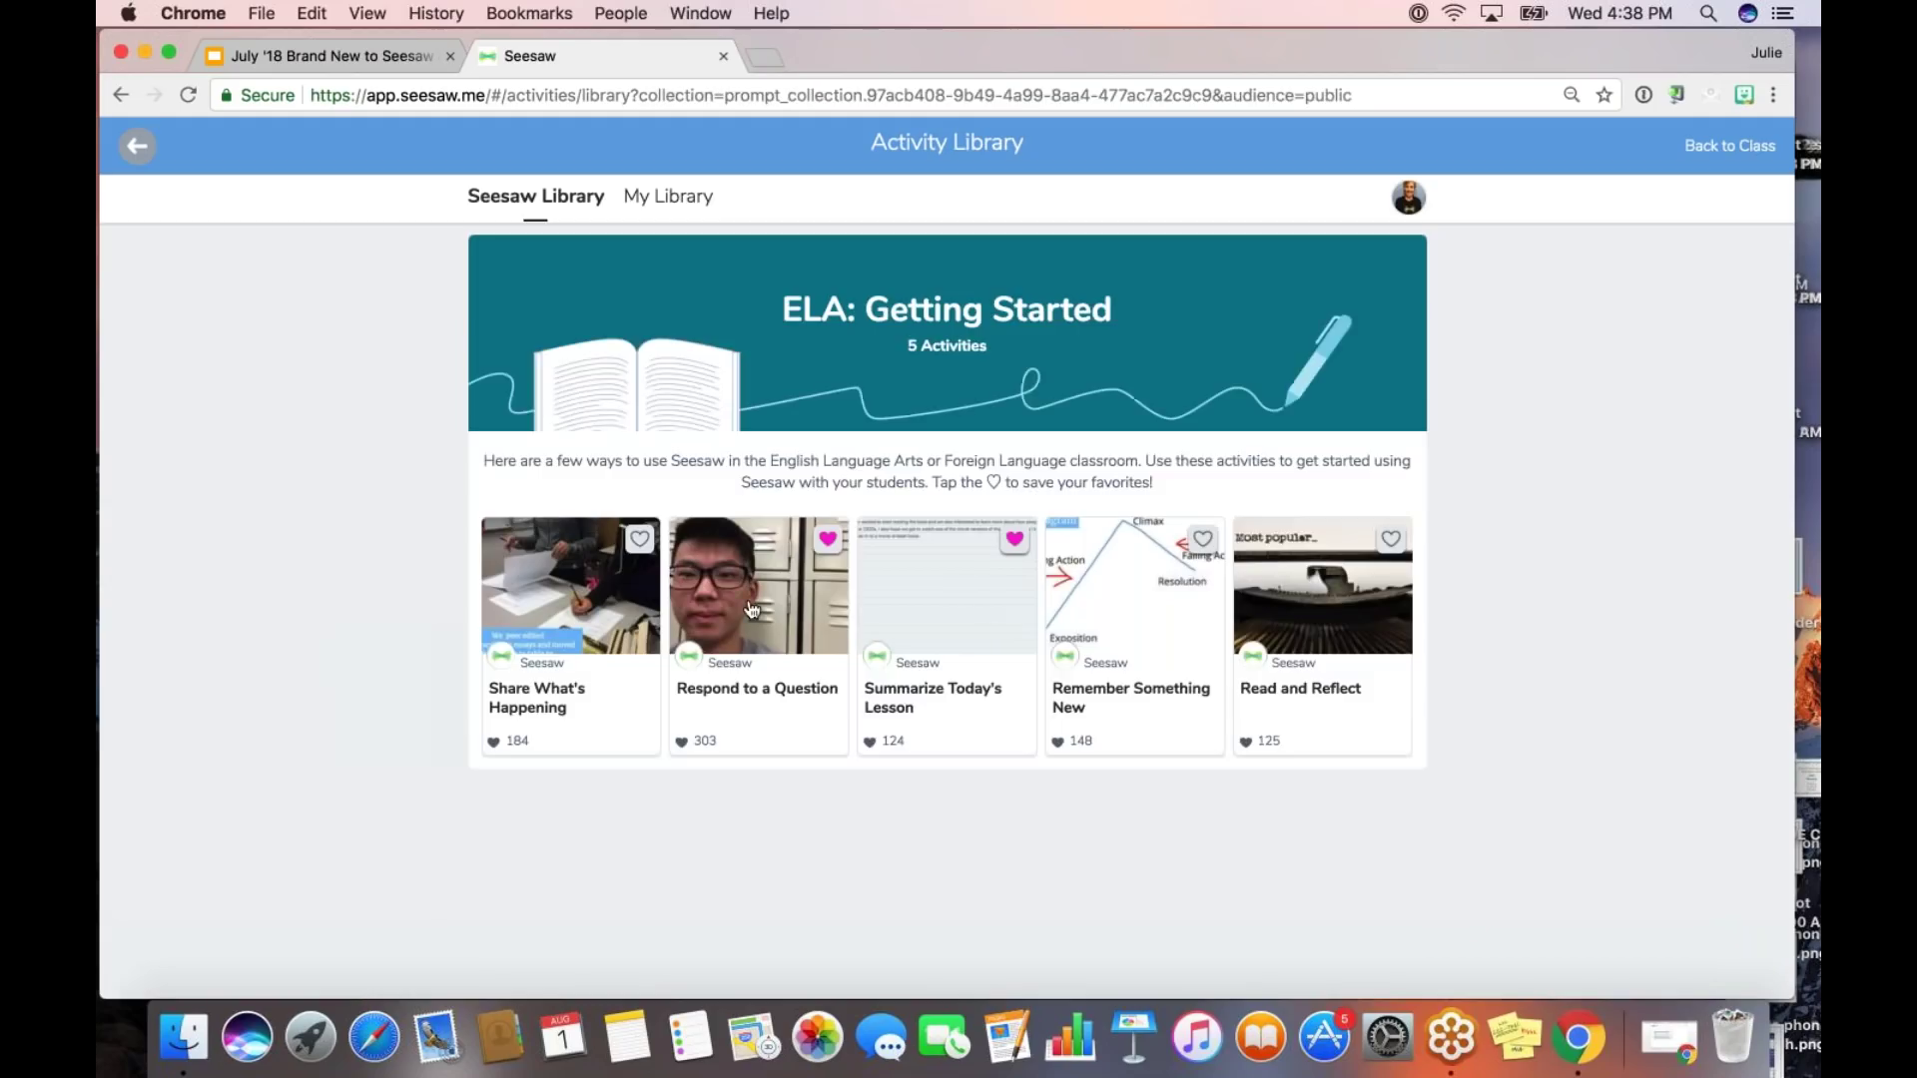
pyautogui.click(758, 599)
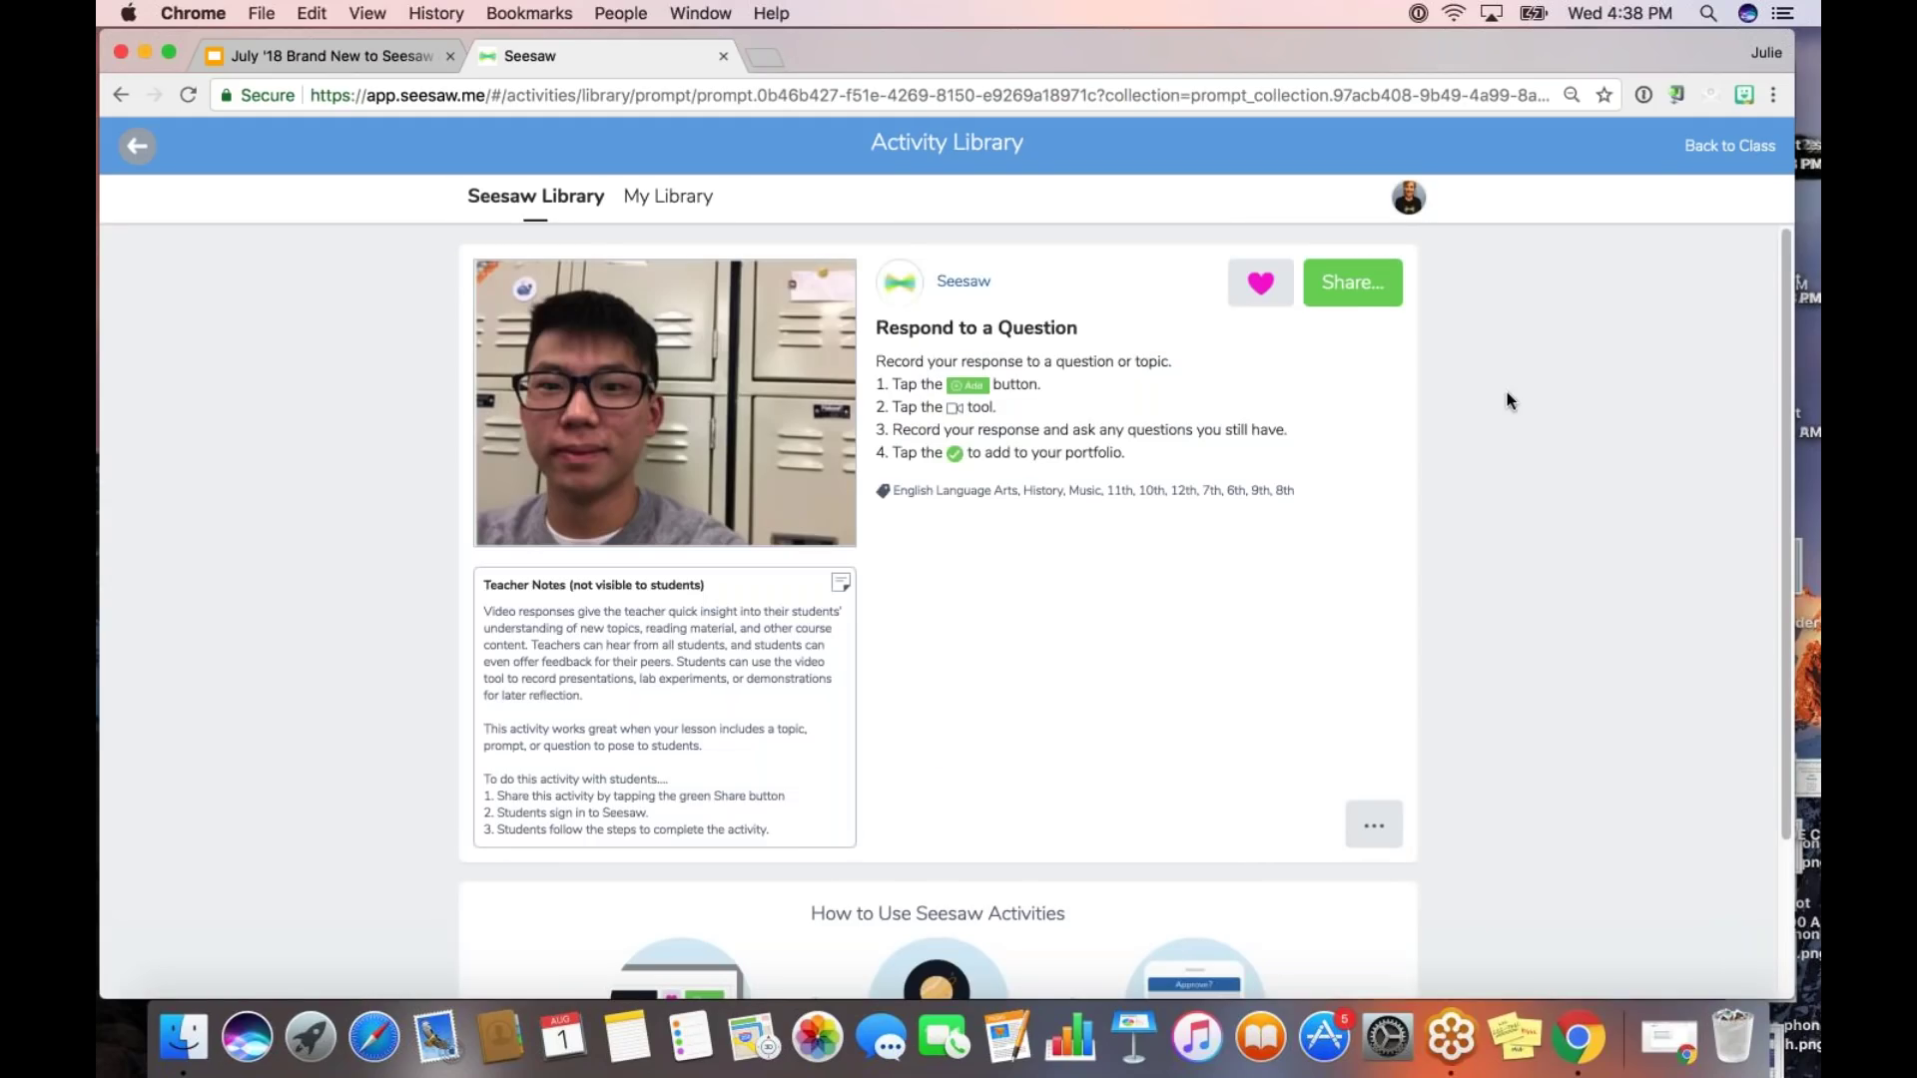
# - Open the sharing options for Respond to a Question, close them without sharing, and return to the PD in Your PJs class
pyautogui.click(1365, 303)
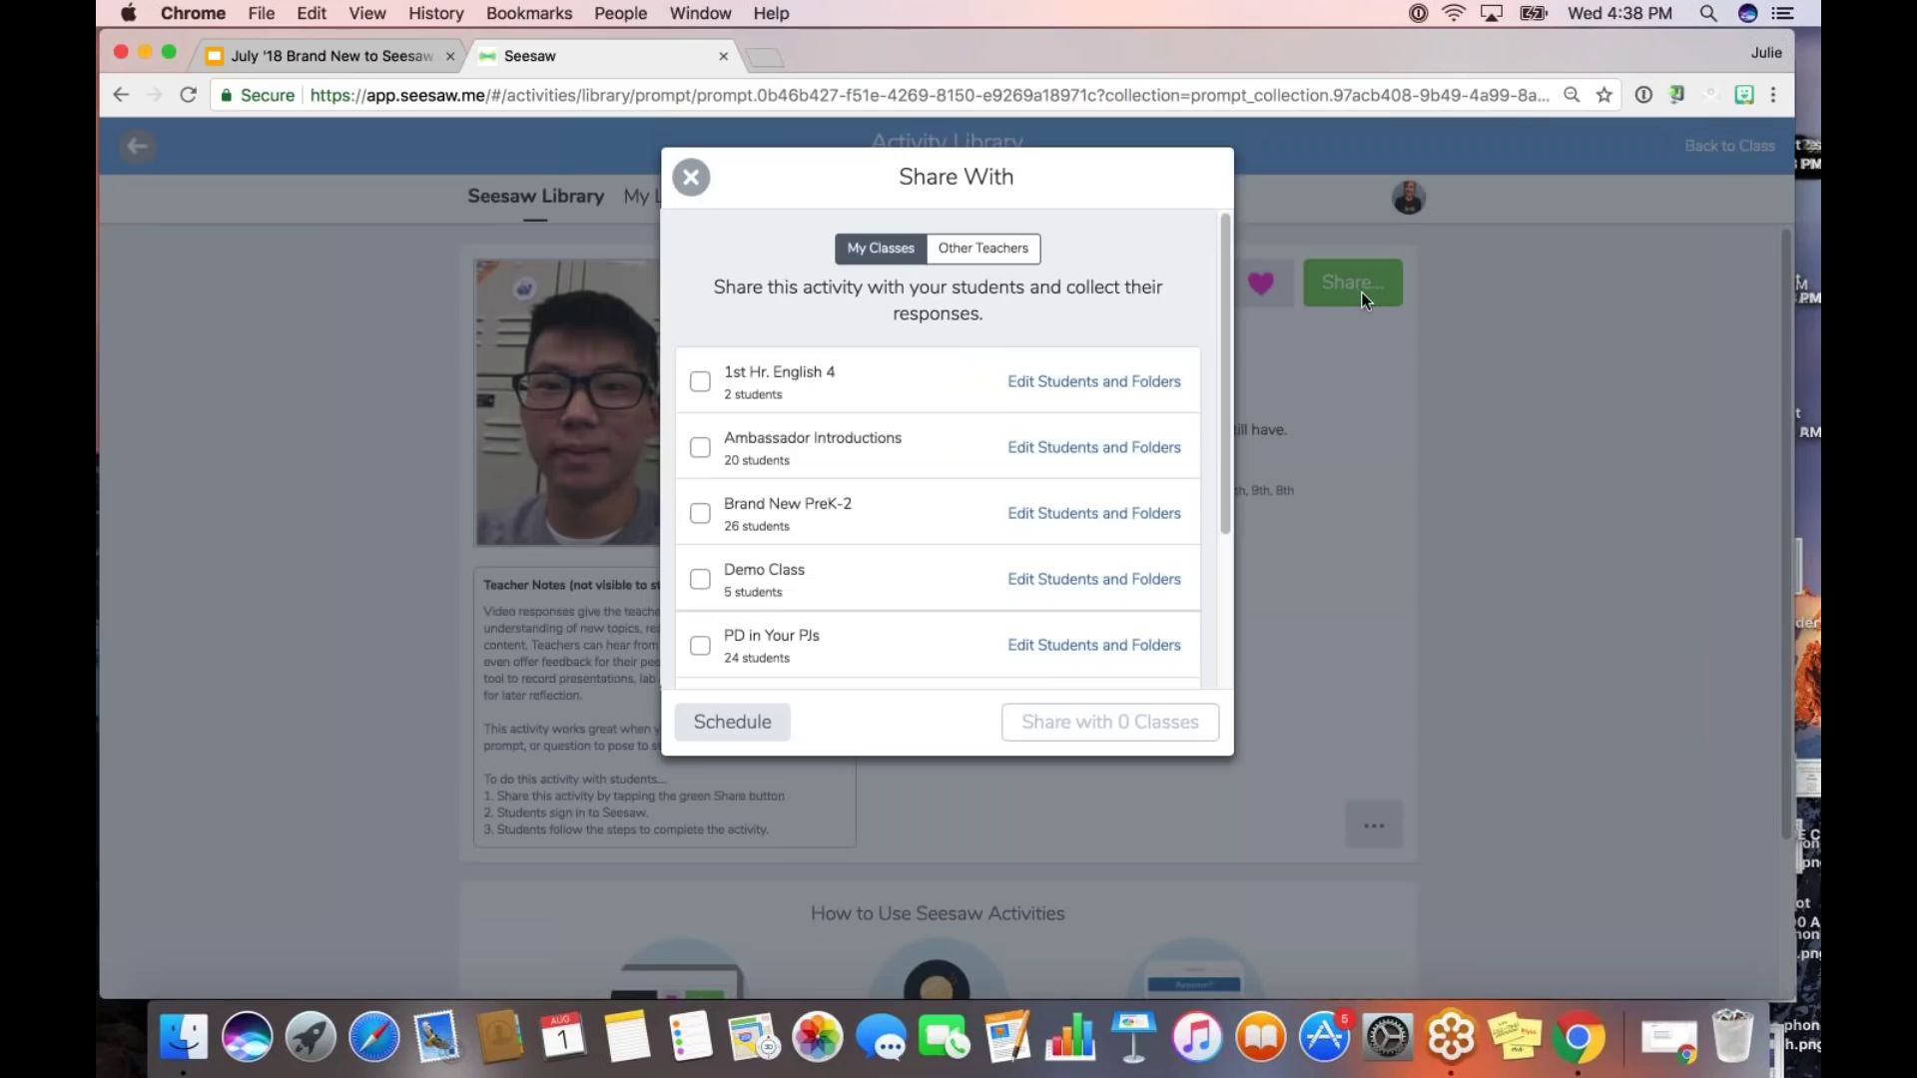
pyautogui.click(839, 646)
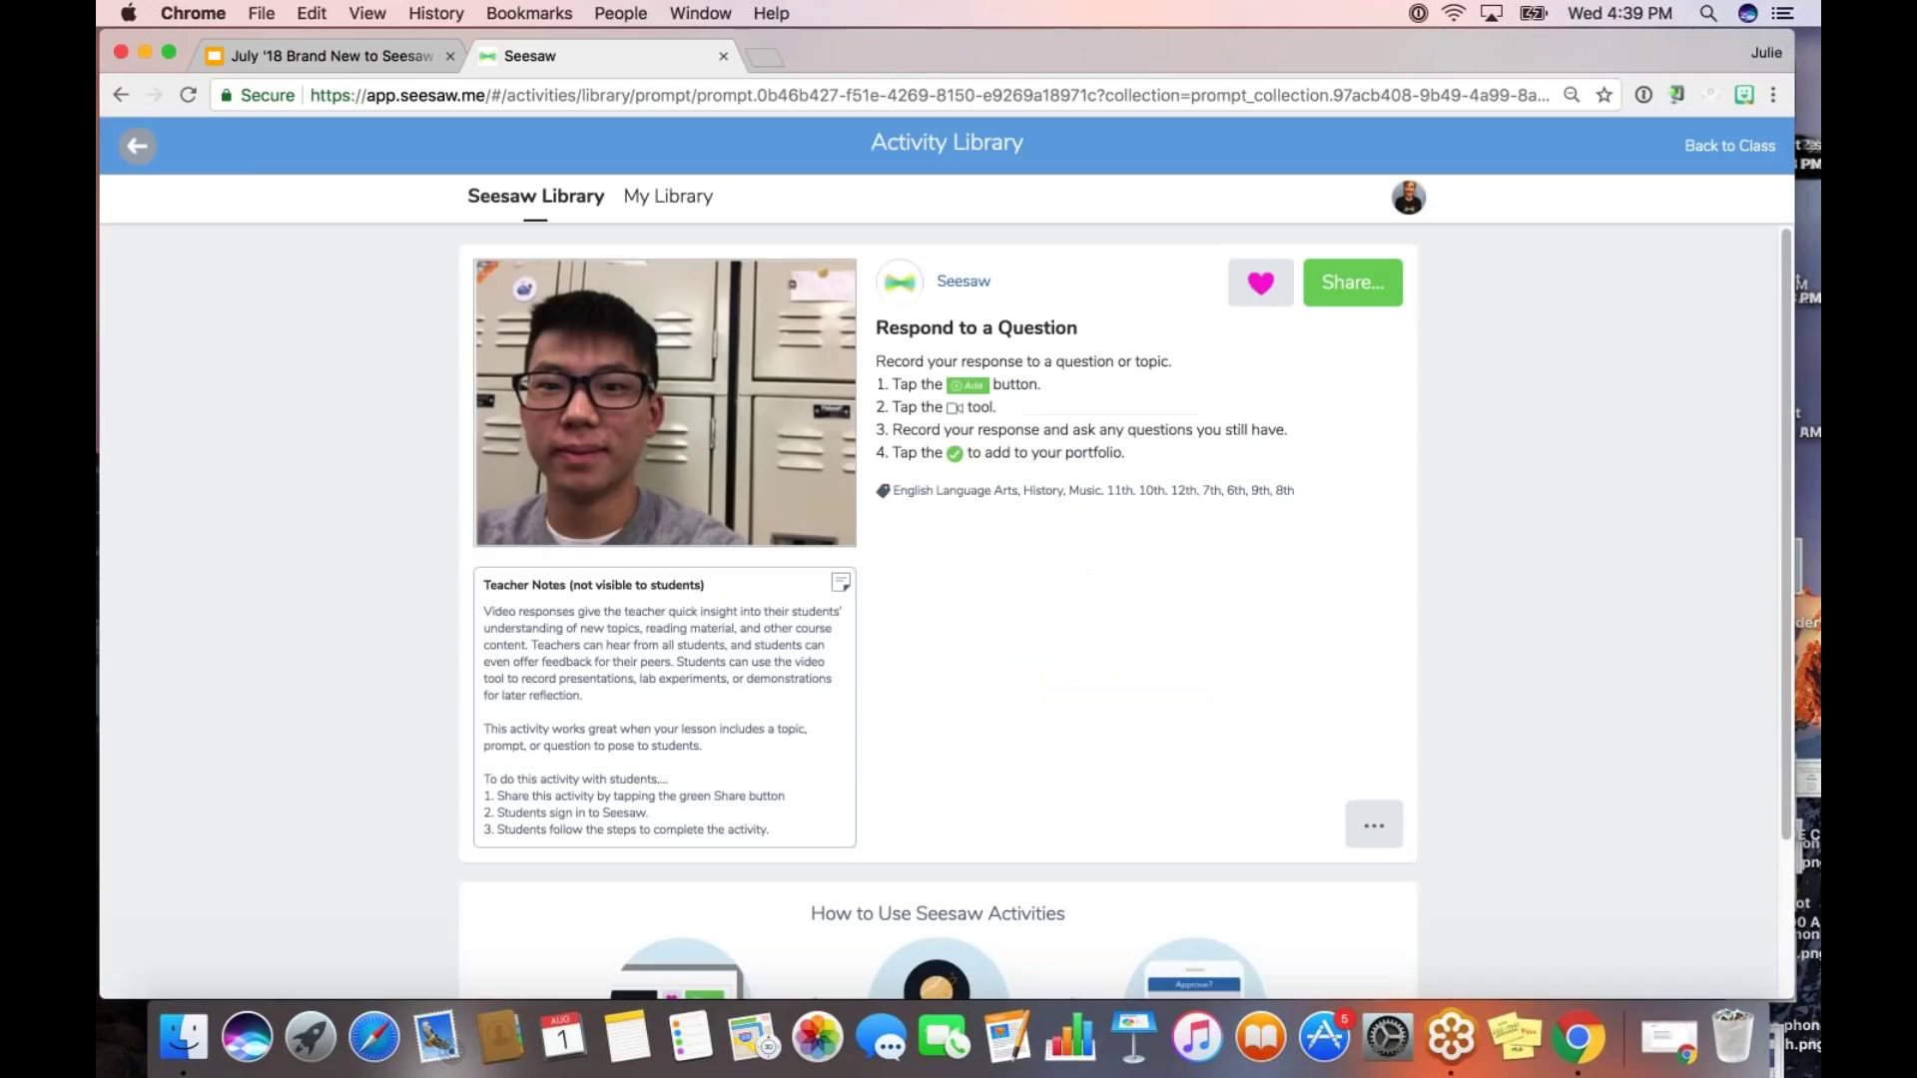
pyautogui.click(691, 176)
pyautogui.click(1697, 149)
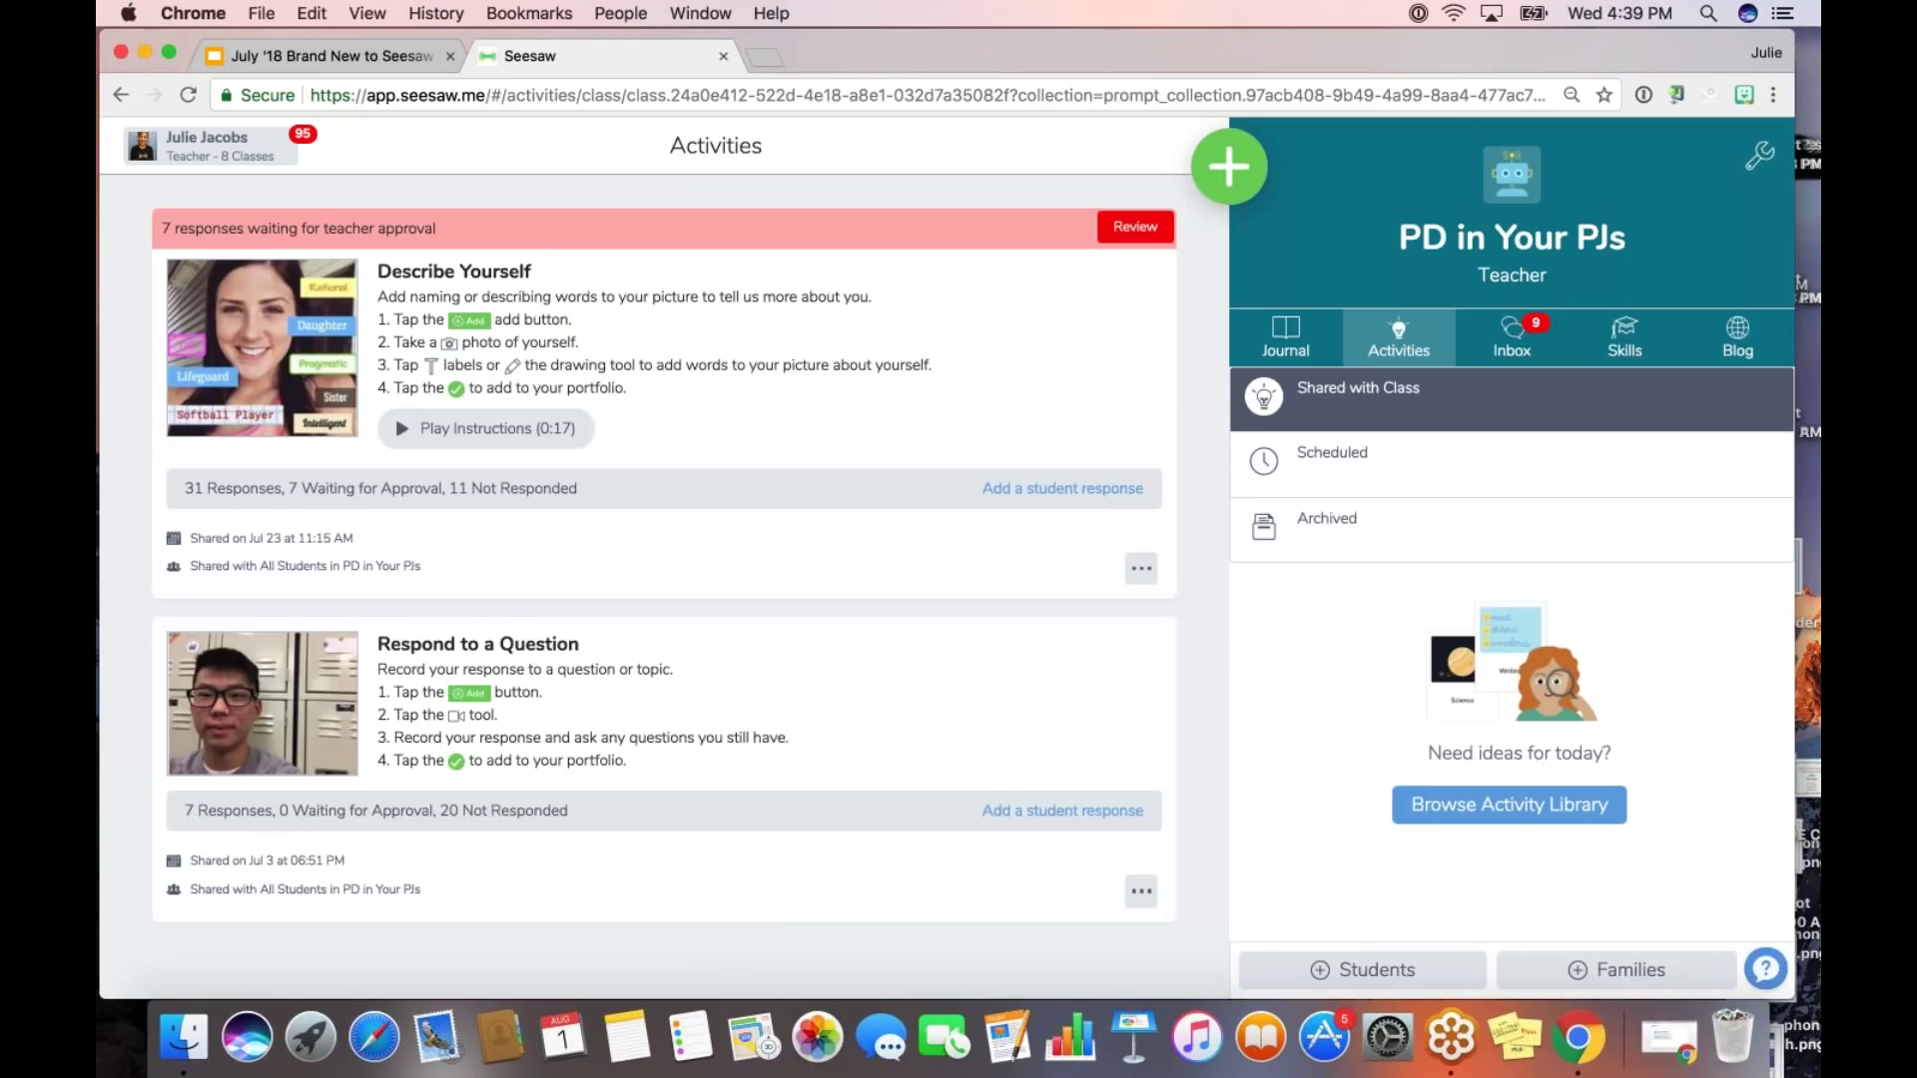
# - Switch to the Google Slides presentation and present from "Let's do one more activity!" through to "Let's check in live with our class!"
pyautogui.click(369, 56)
pyautogui.click(1520, 152)
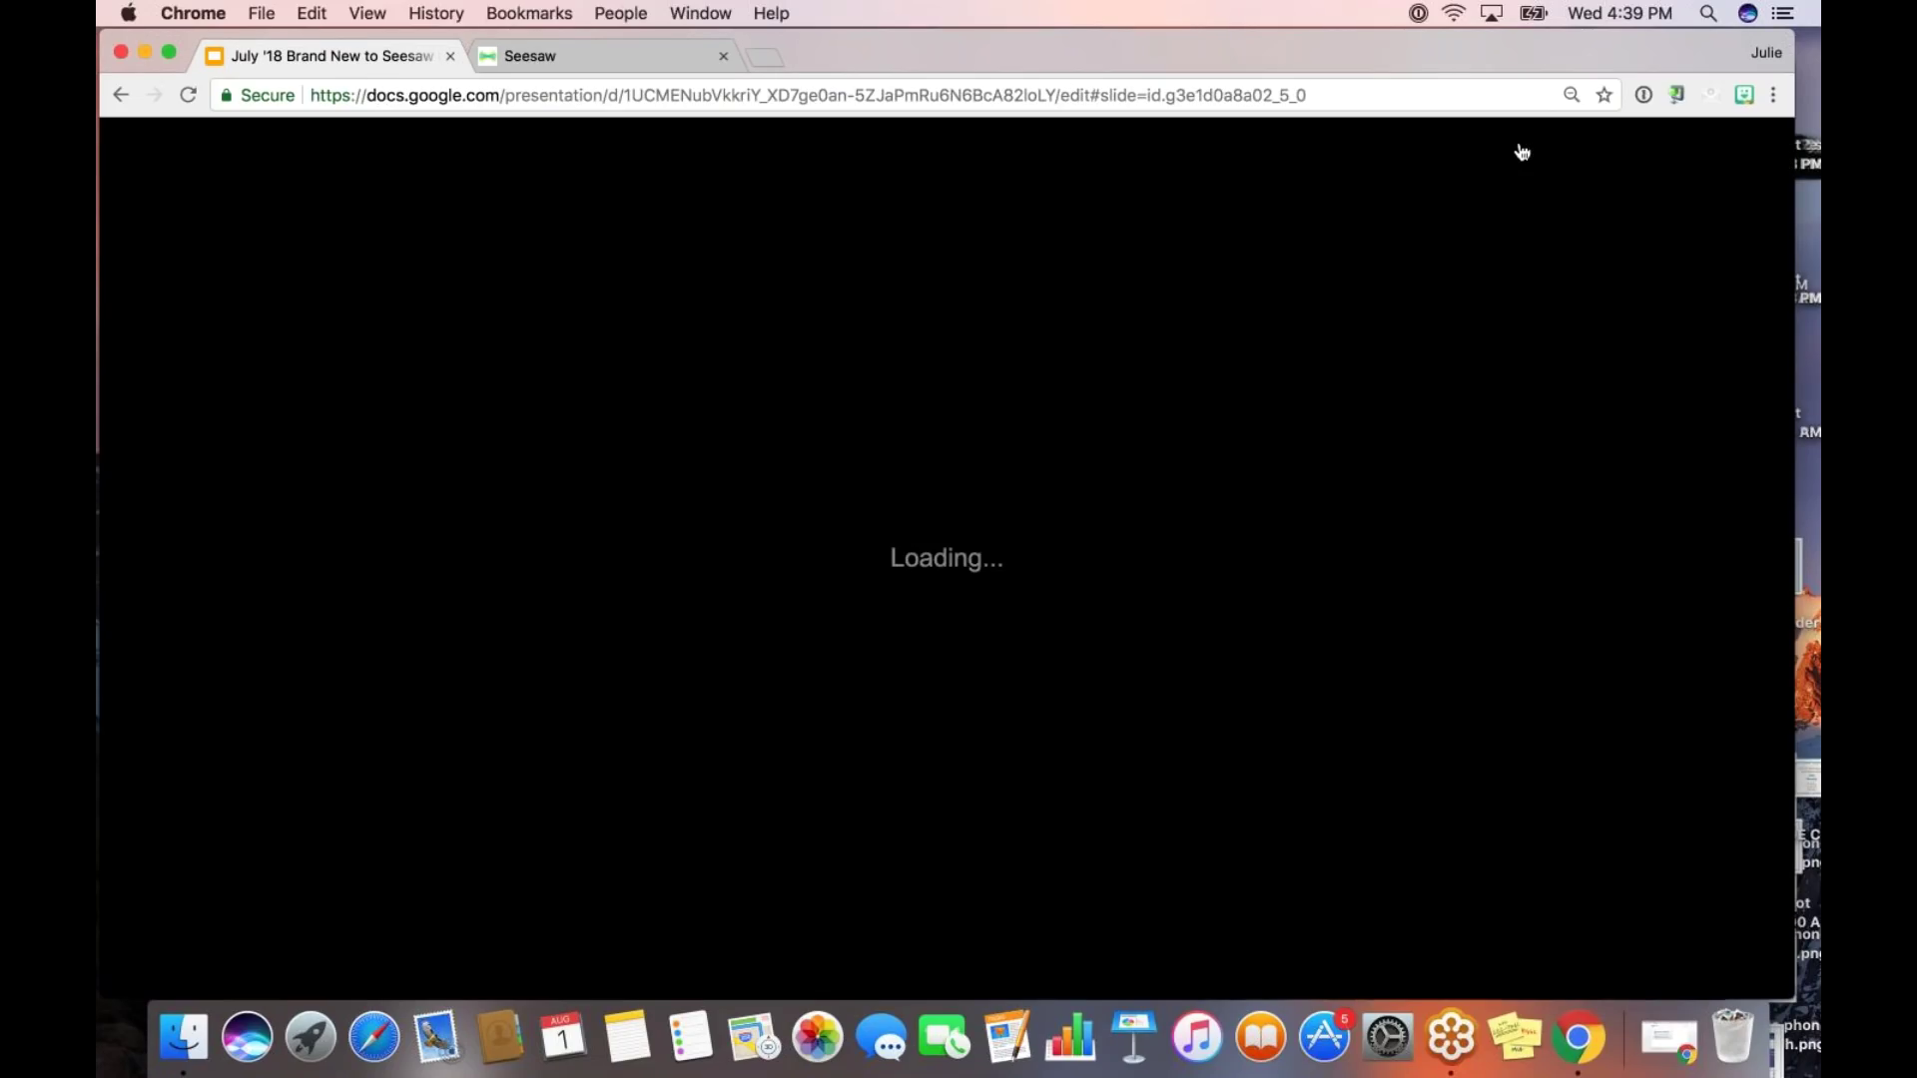
pyautogui.press('Escape')
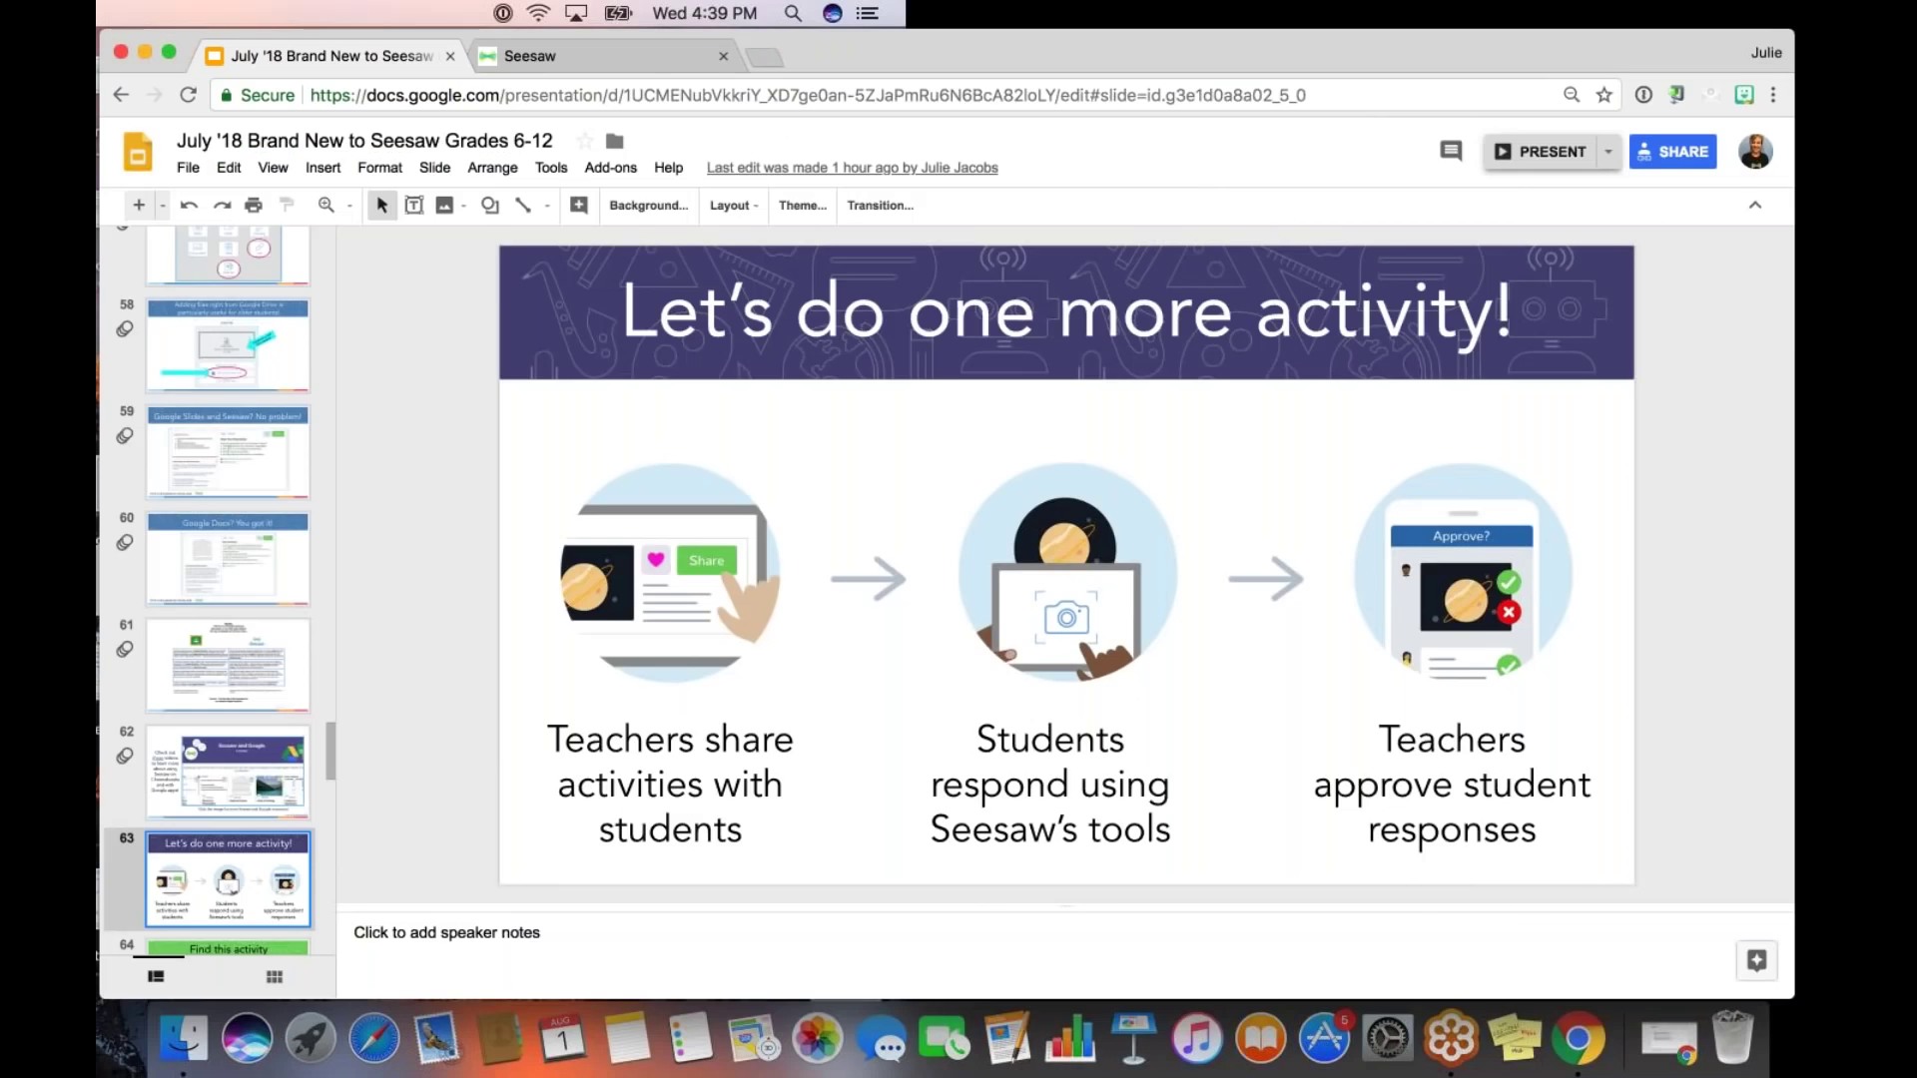
pyautogui.press('super+Return')
pyautogui.click(1368, 719)
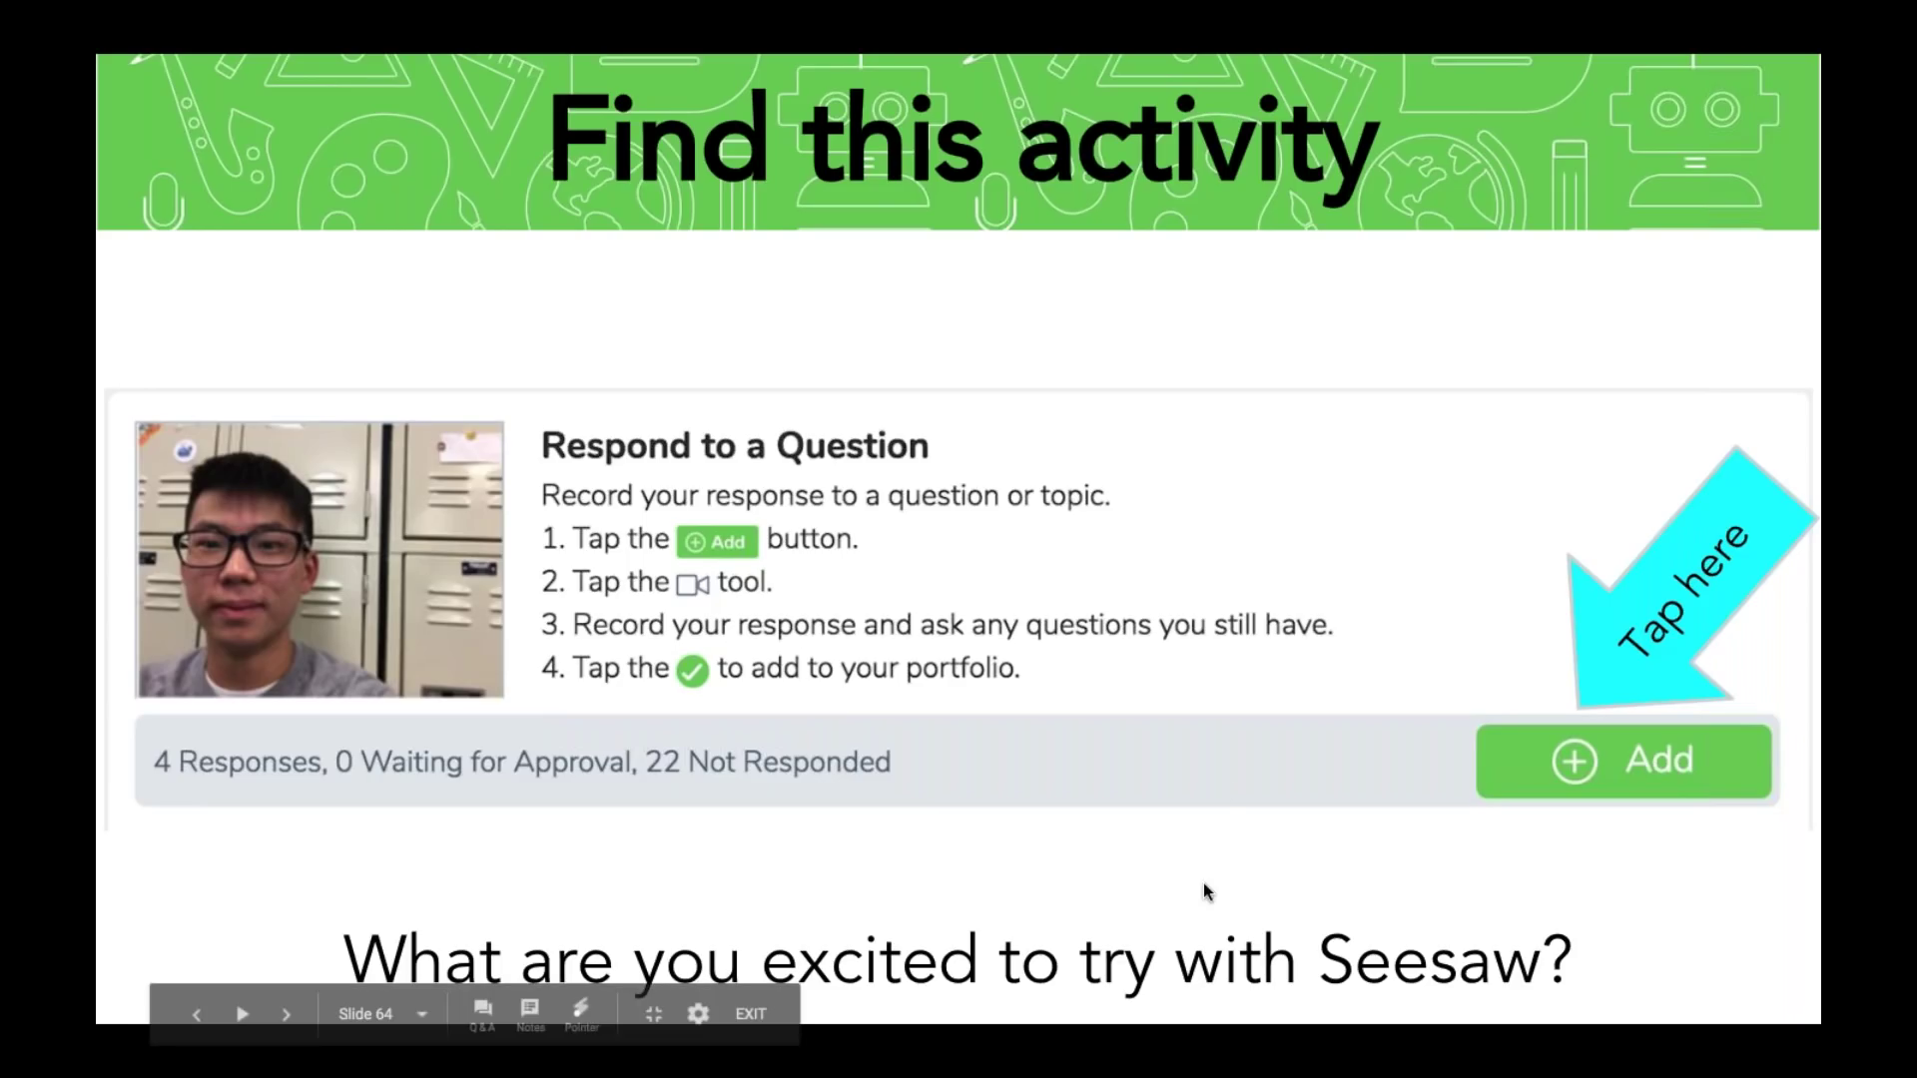
pyautogui.press('Right')
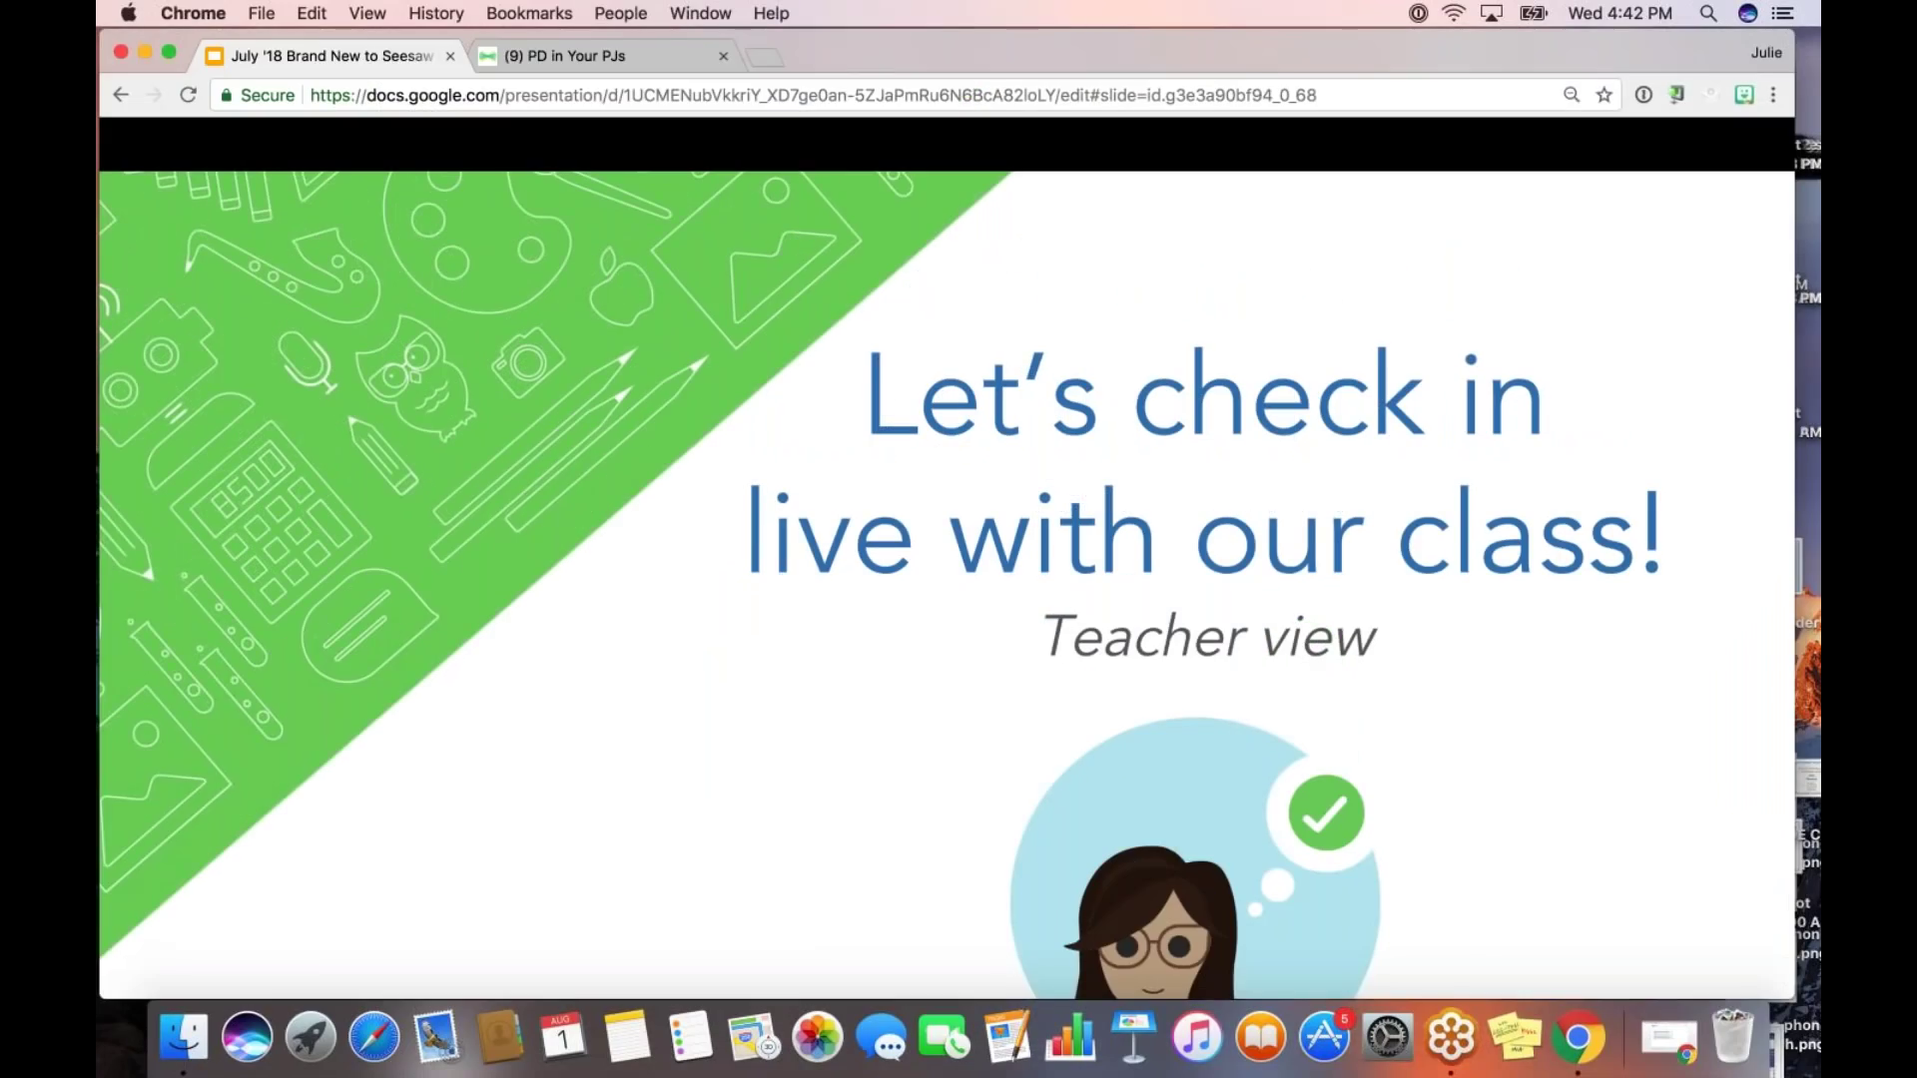
# - End the slideshow, switch back to Seesaw, and view the post types available for a student journal
pyautogui.press('Escape')
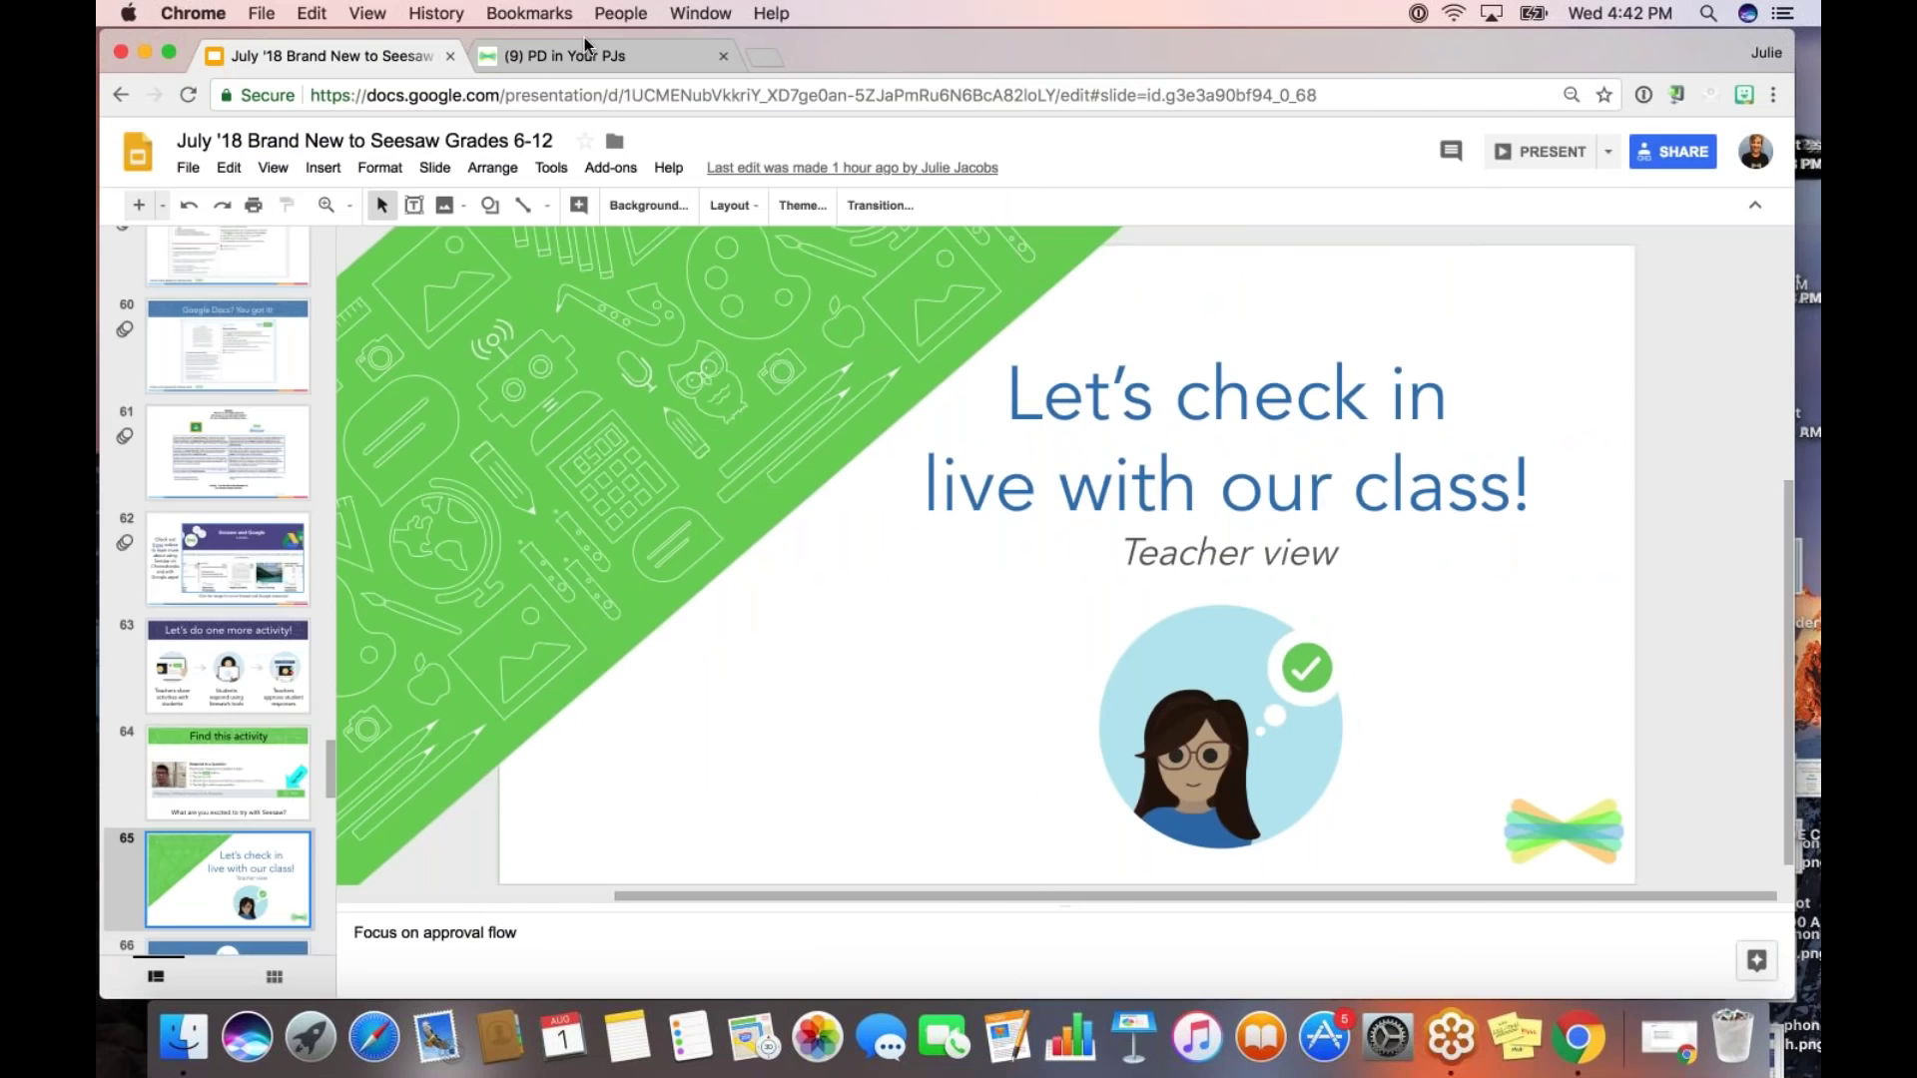
pyautogui.click(586, 55)
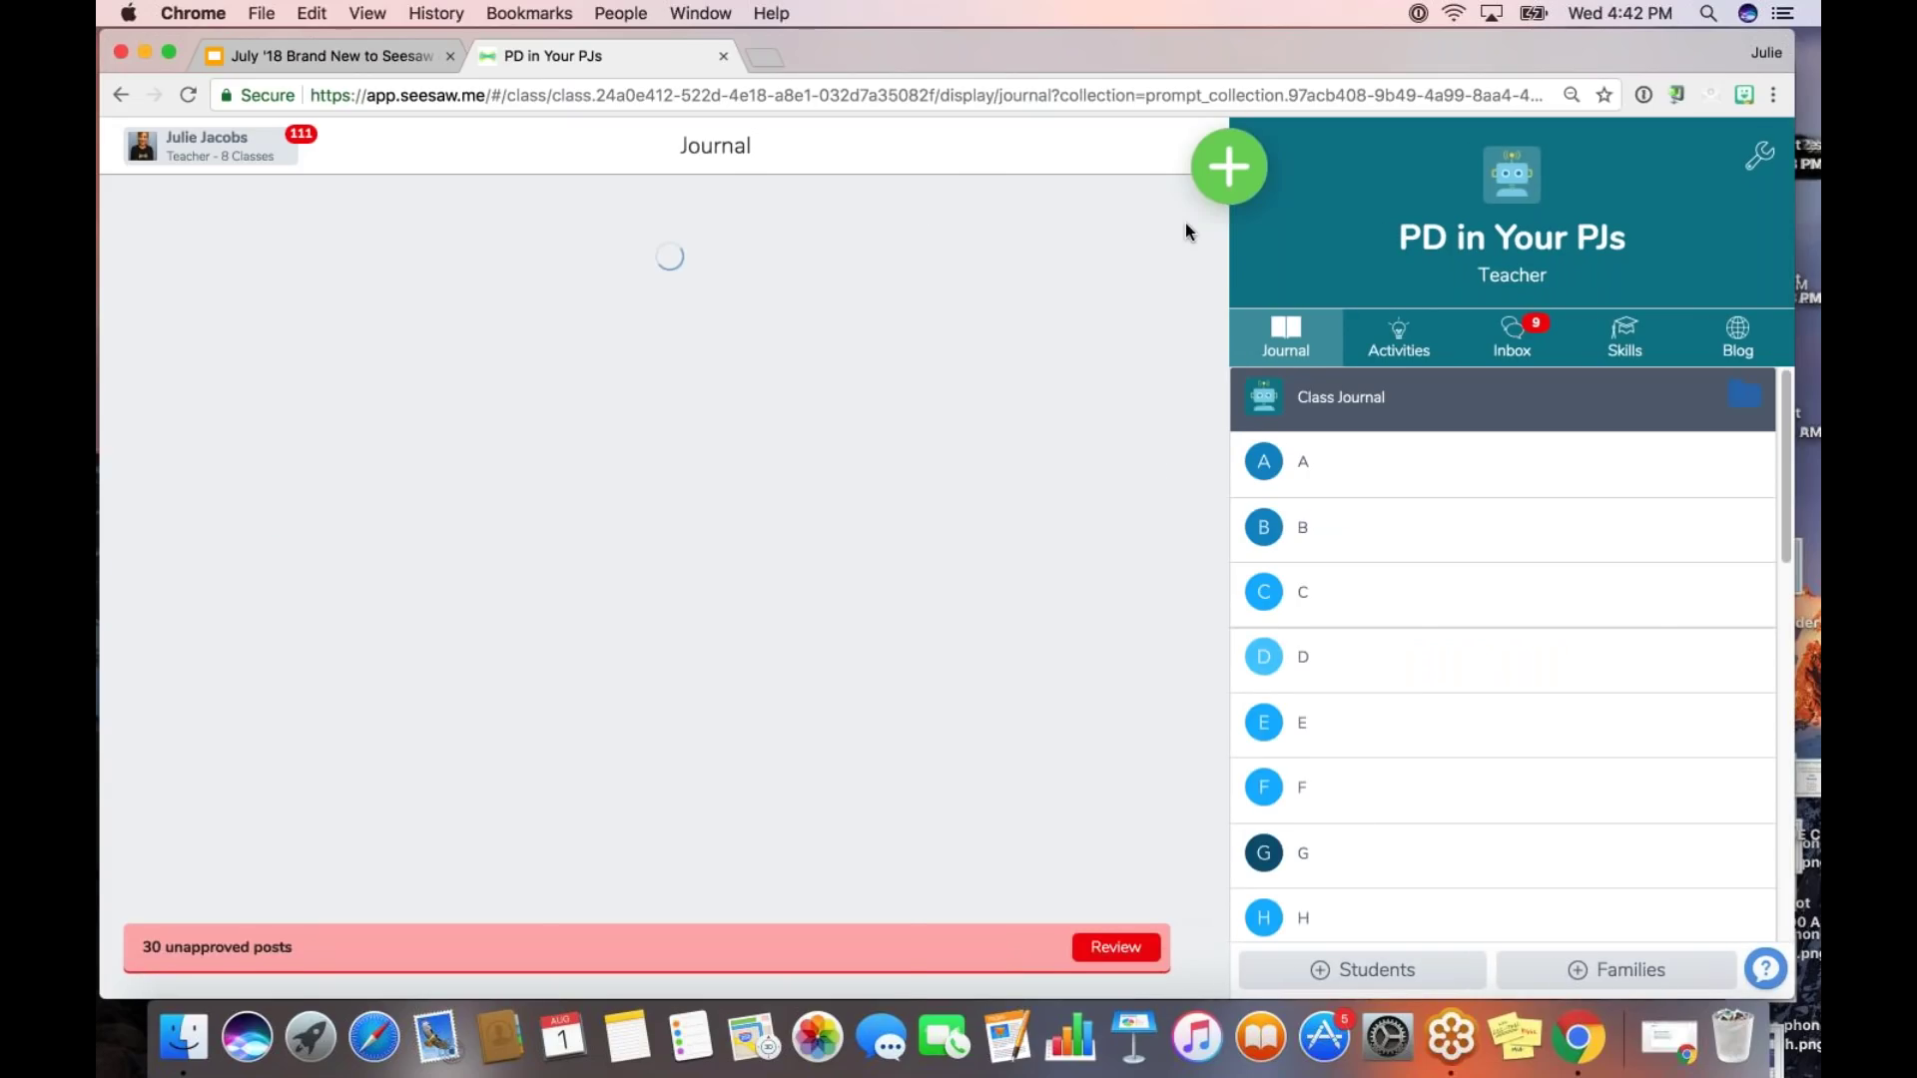
pyautogui.click(1213, 185)
pyautogui.click(1051, 312)
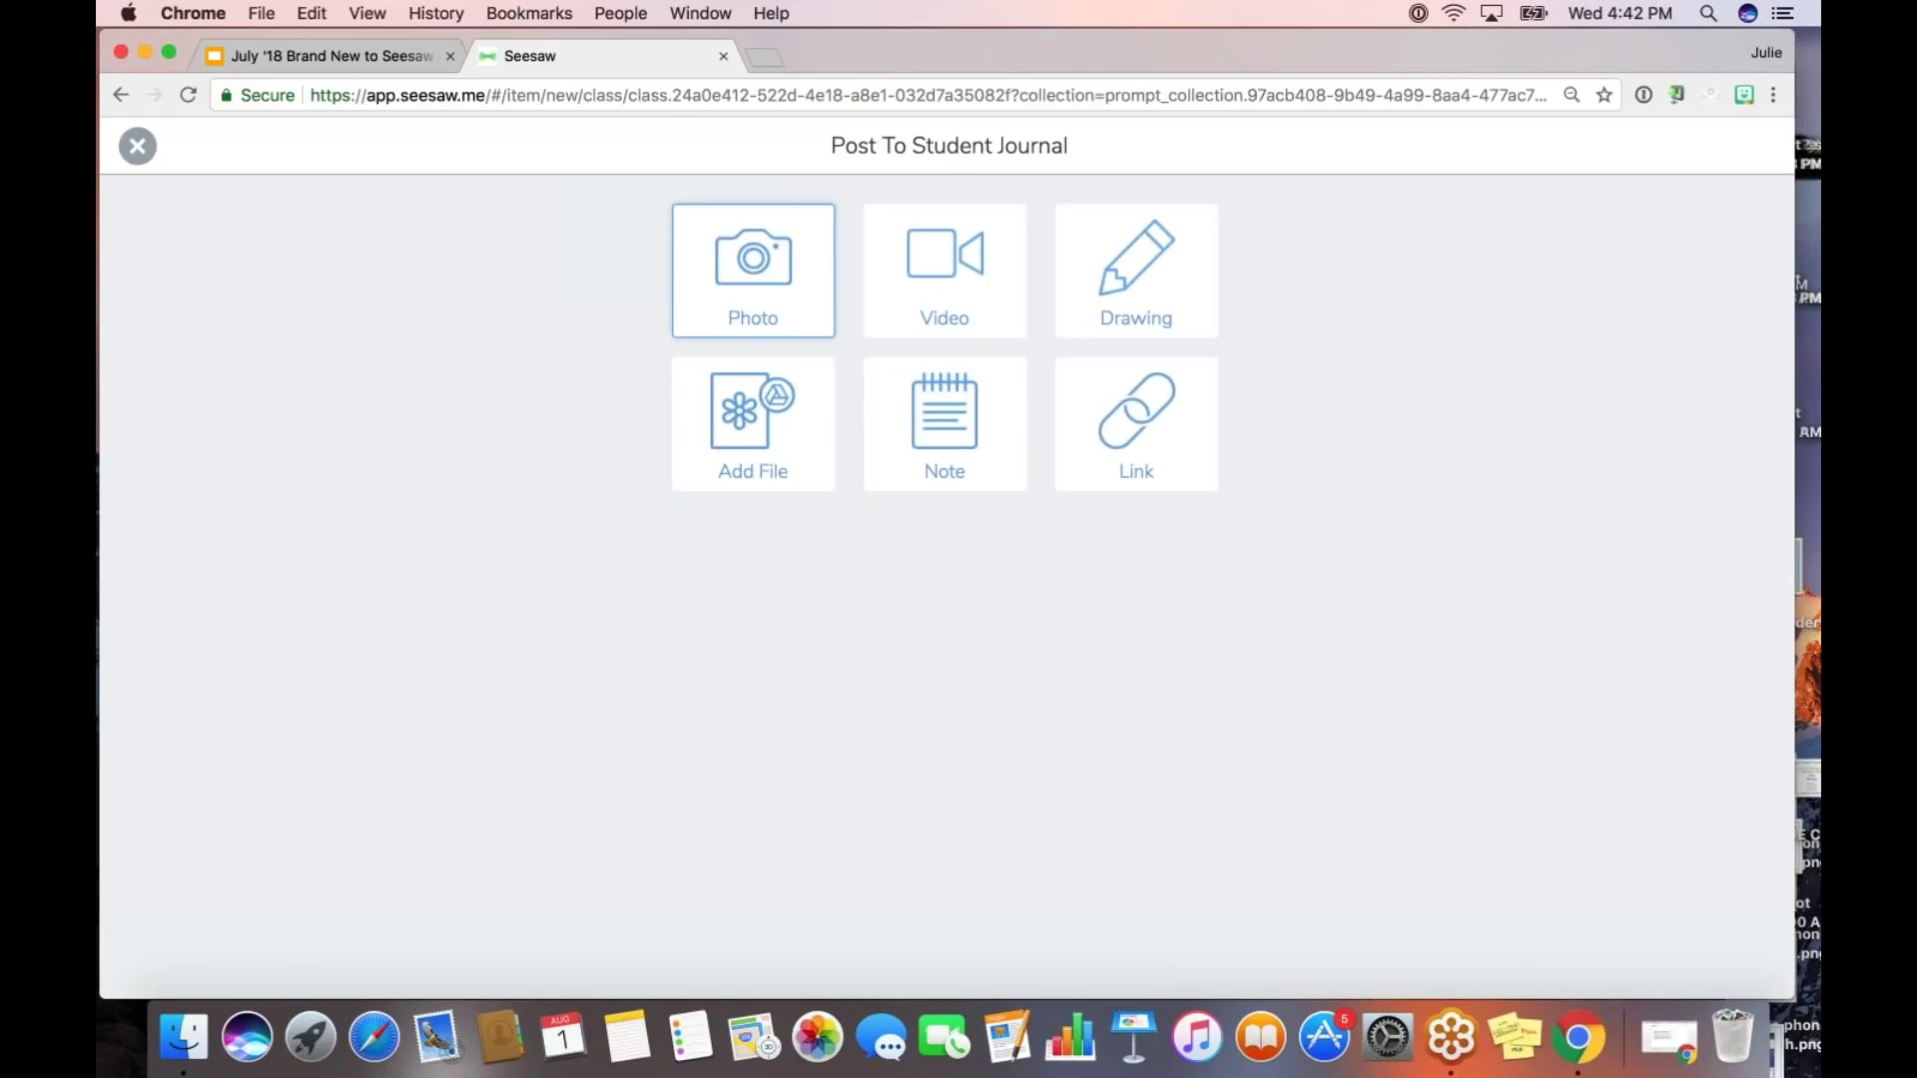
pyautogui.click(138, 148)
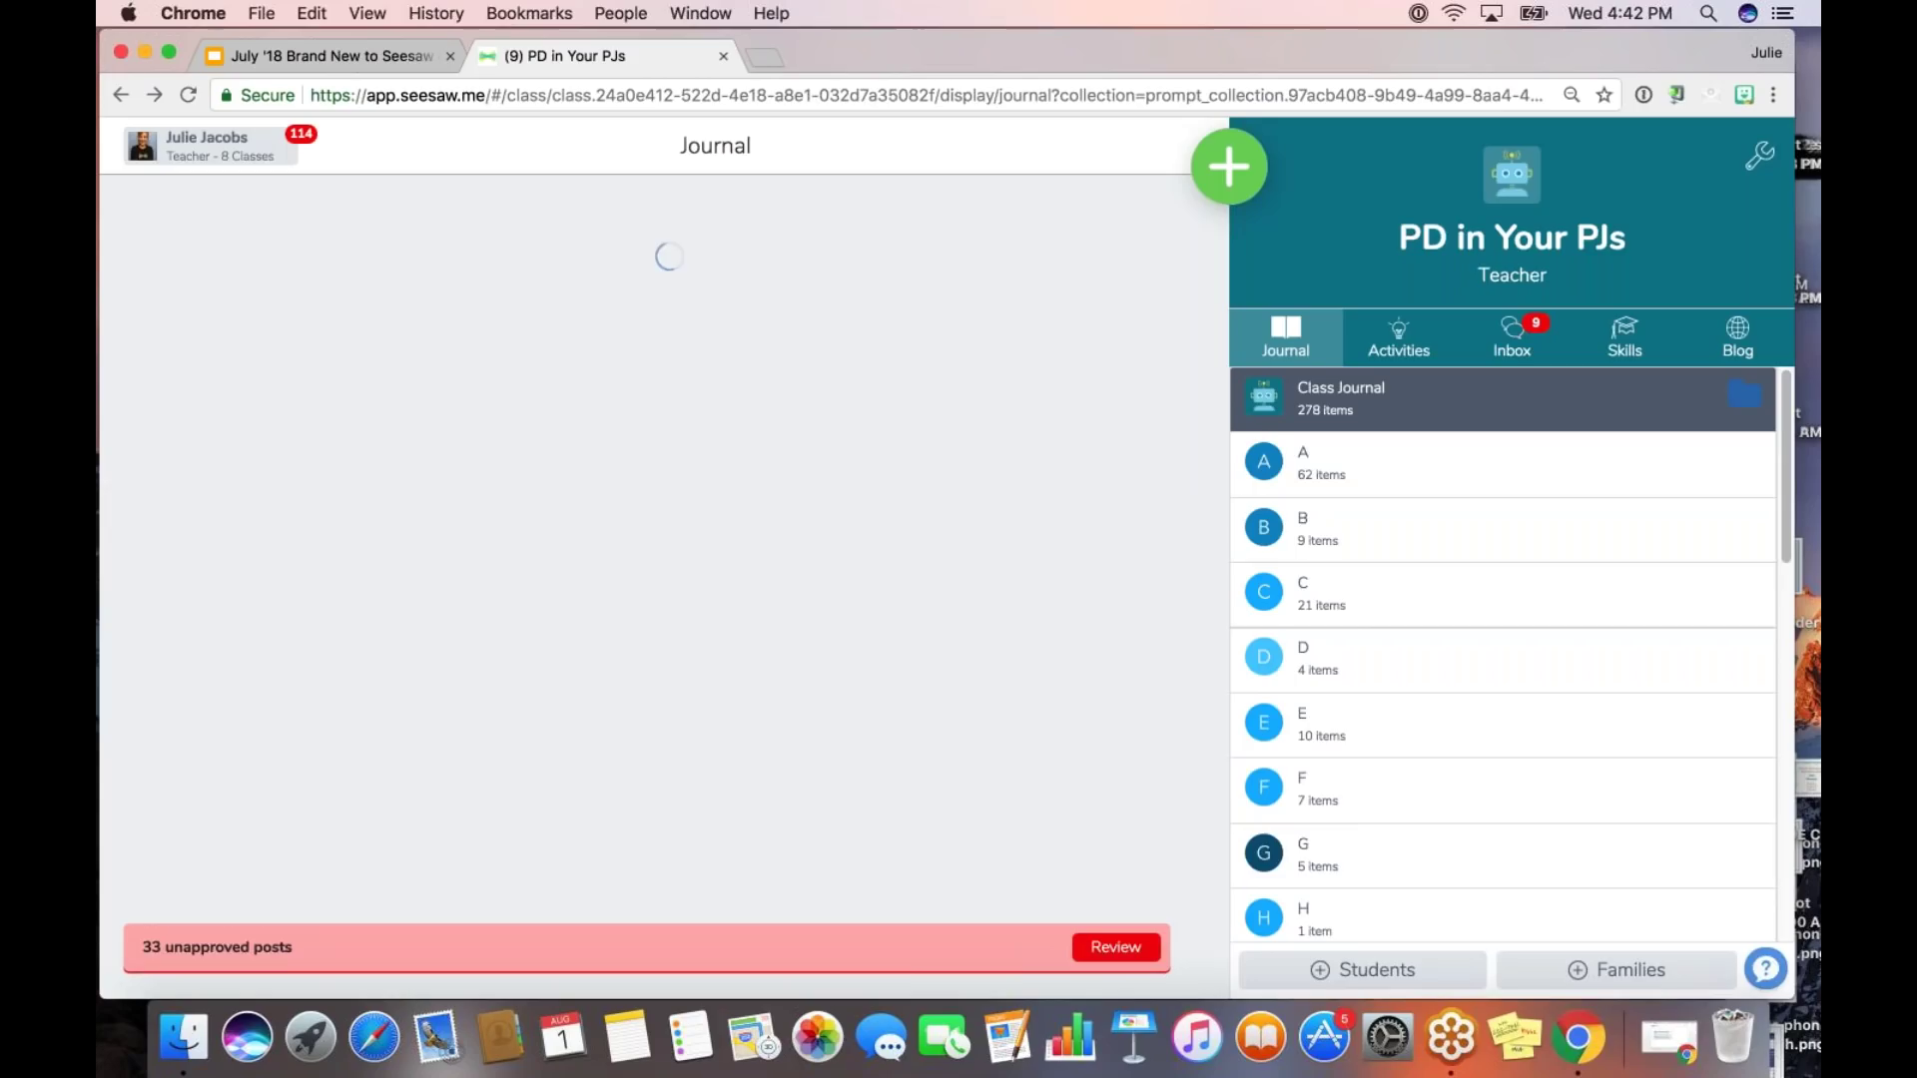
# - Look over the class journal, open the unapproved posts for review, and approve all of them at once
pyautogui.scroll(-2, 1214, 255)
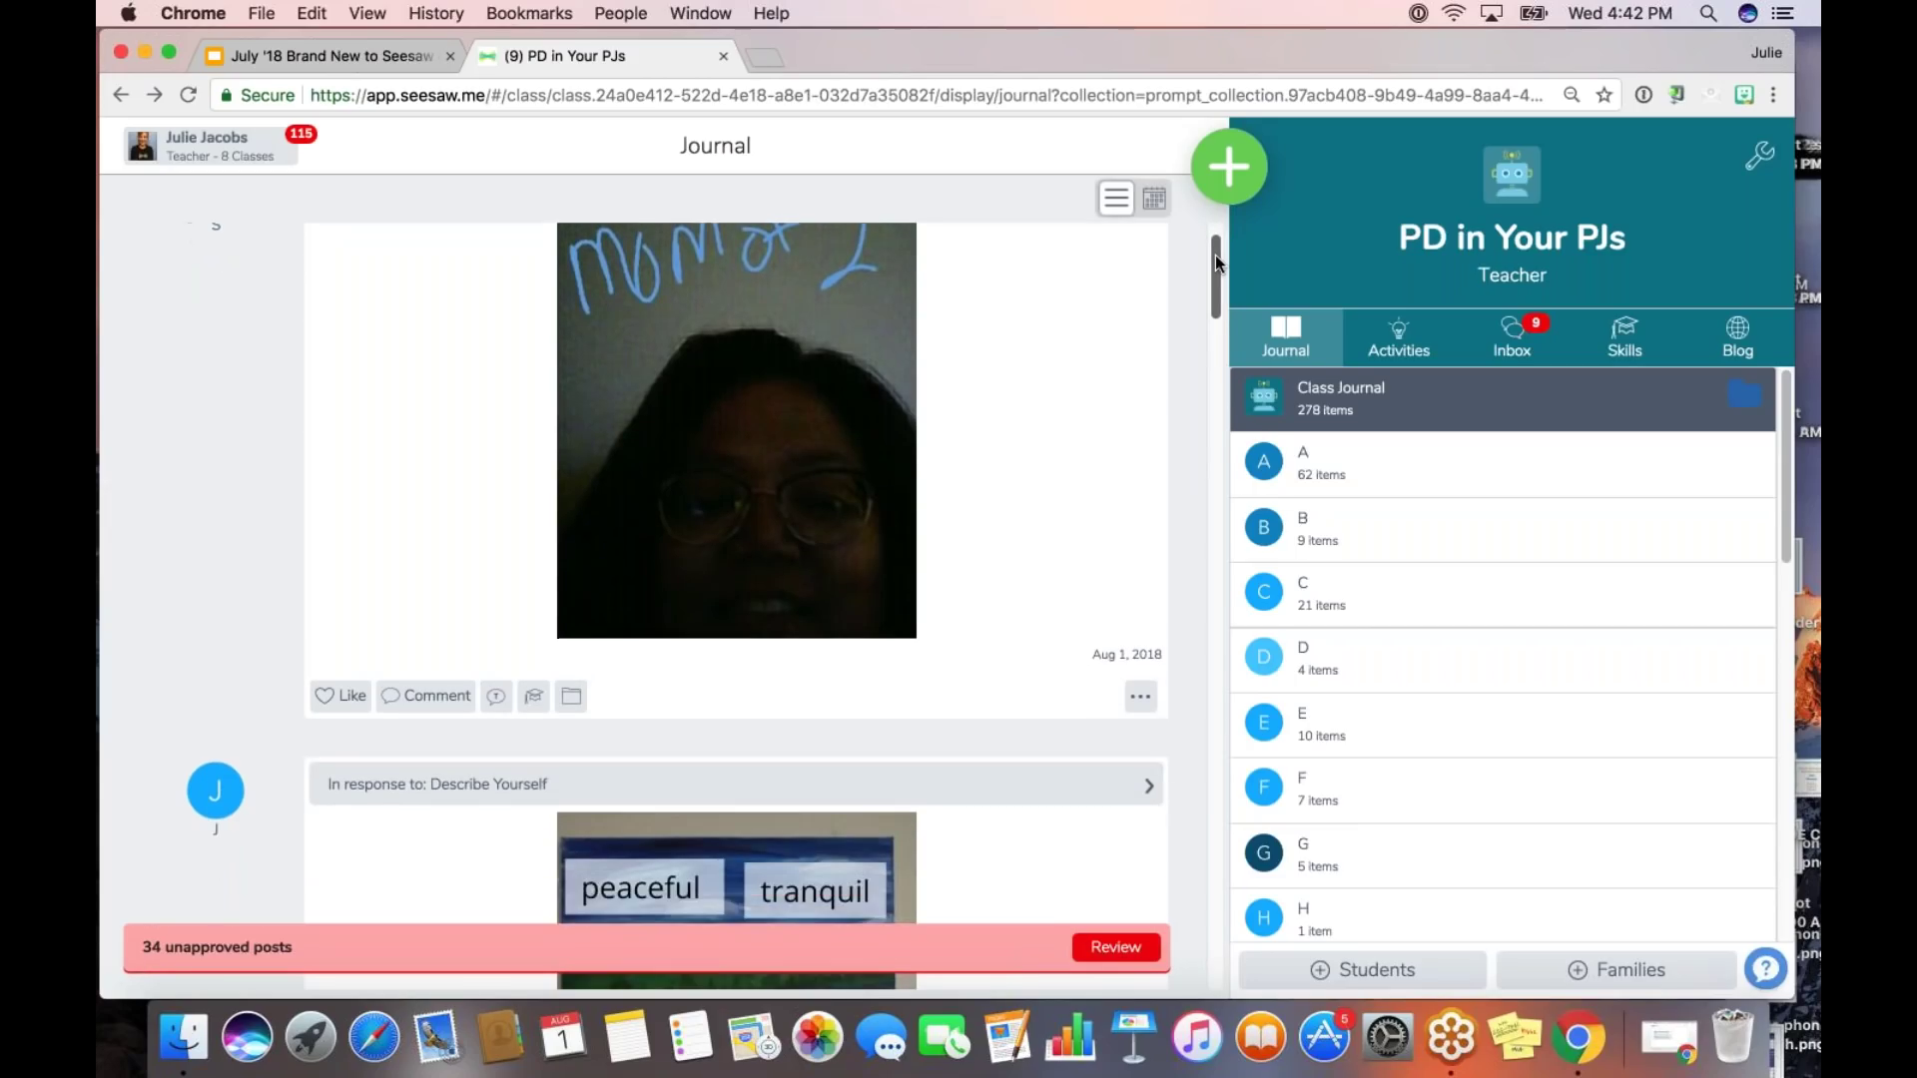
pyautogui.moveTo(1214, 255)
pyautogui.mouseDown()
pyautogui.moveTo(1214, 395)
pyautogui.moveTo(1214, 332)
pyautogui.moveTo(1214, 371)
pyautogui.mouseUp()
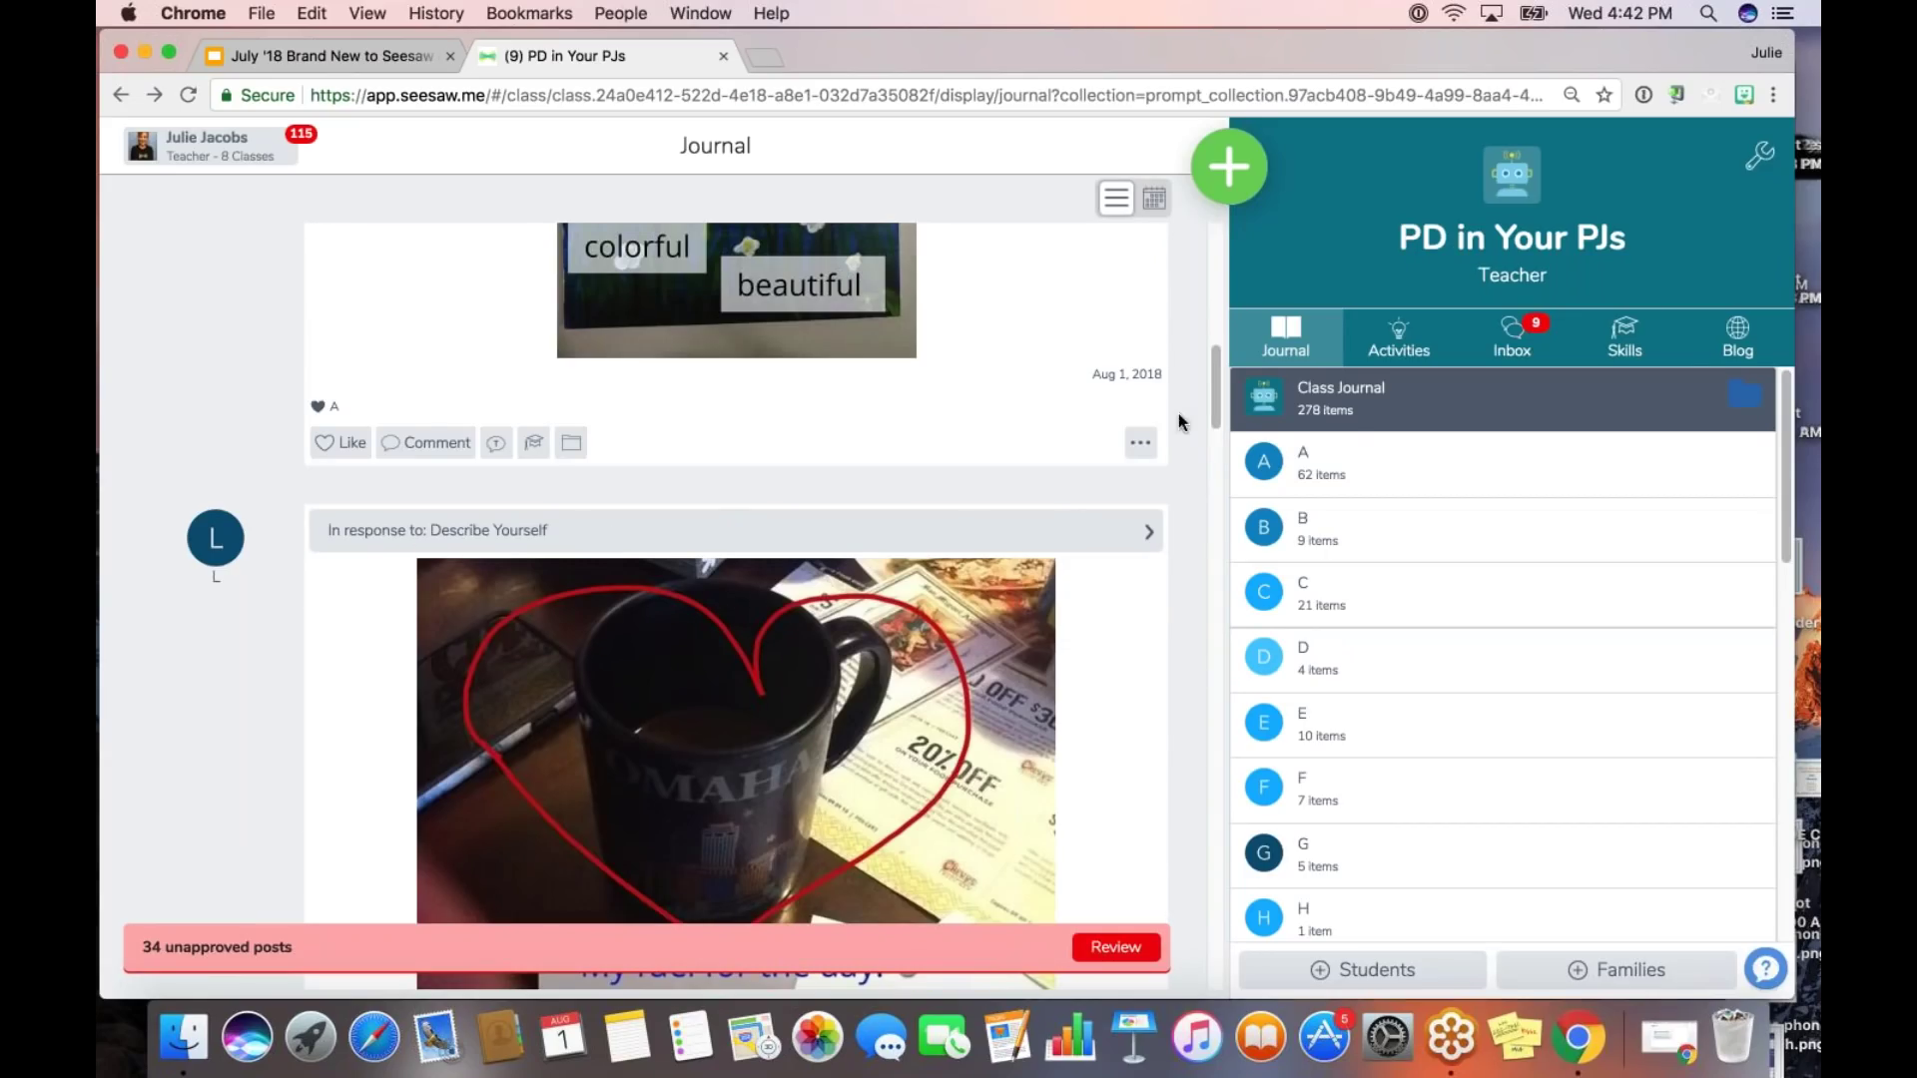
pyautogui.moveTo(1214, 366); pyautogui.dragTo(1214, 285)
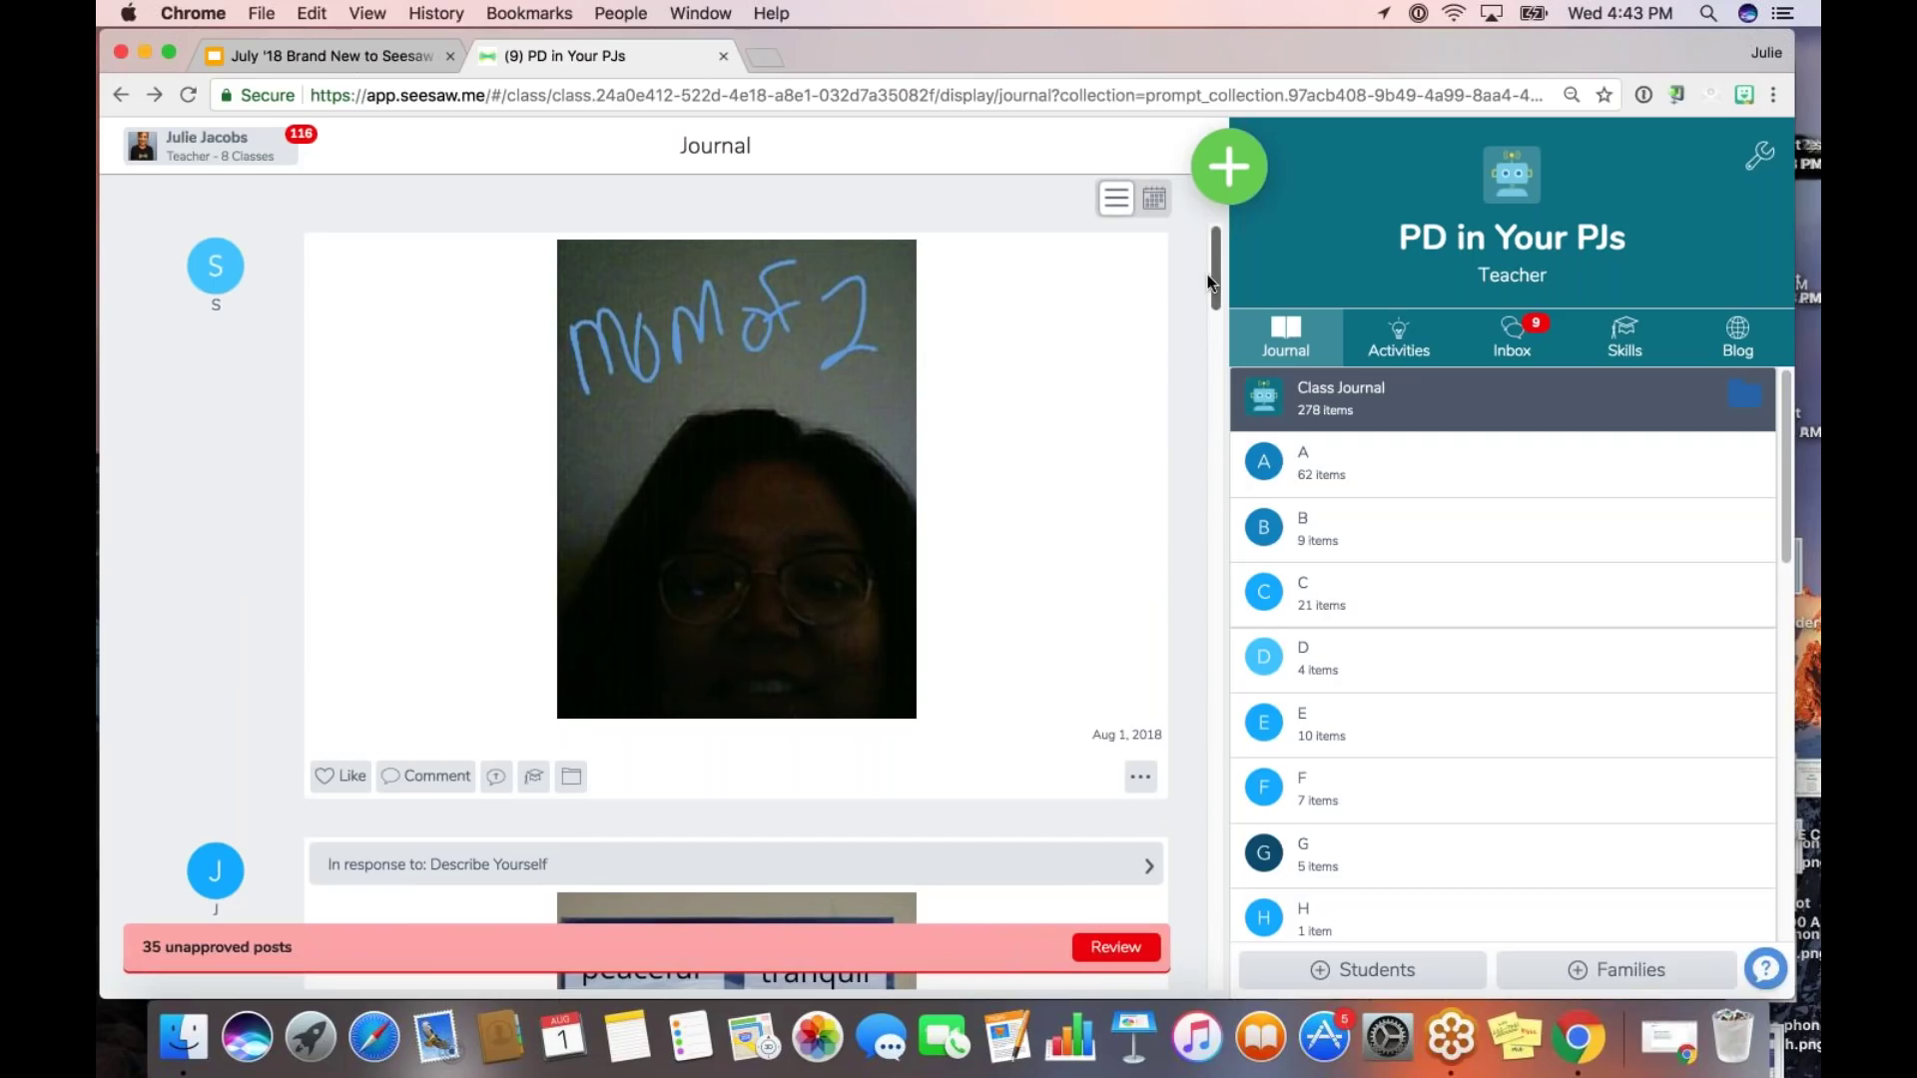
pyautogui.moveTo(1213, 273); pyautogui.dragTo(1197, 551)
pyautogui.click(1099, 949)
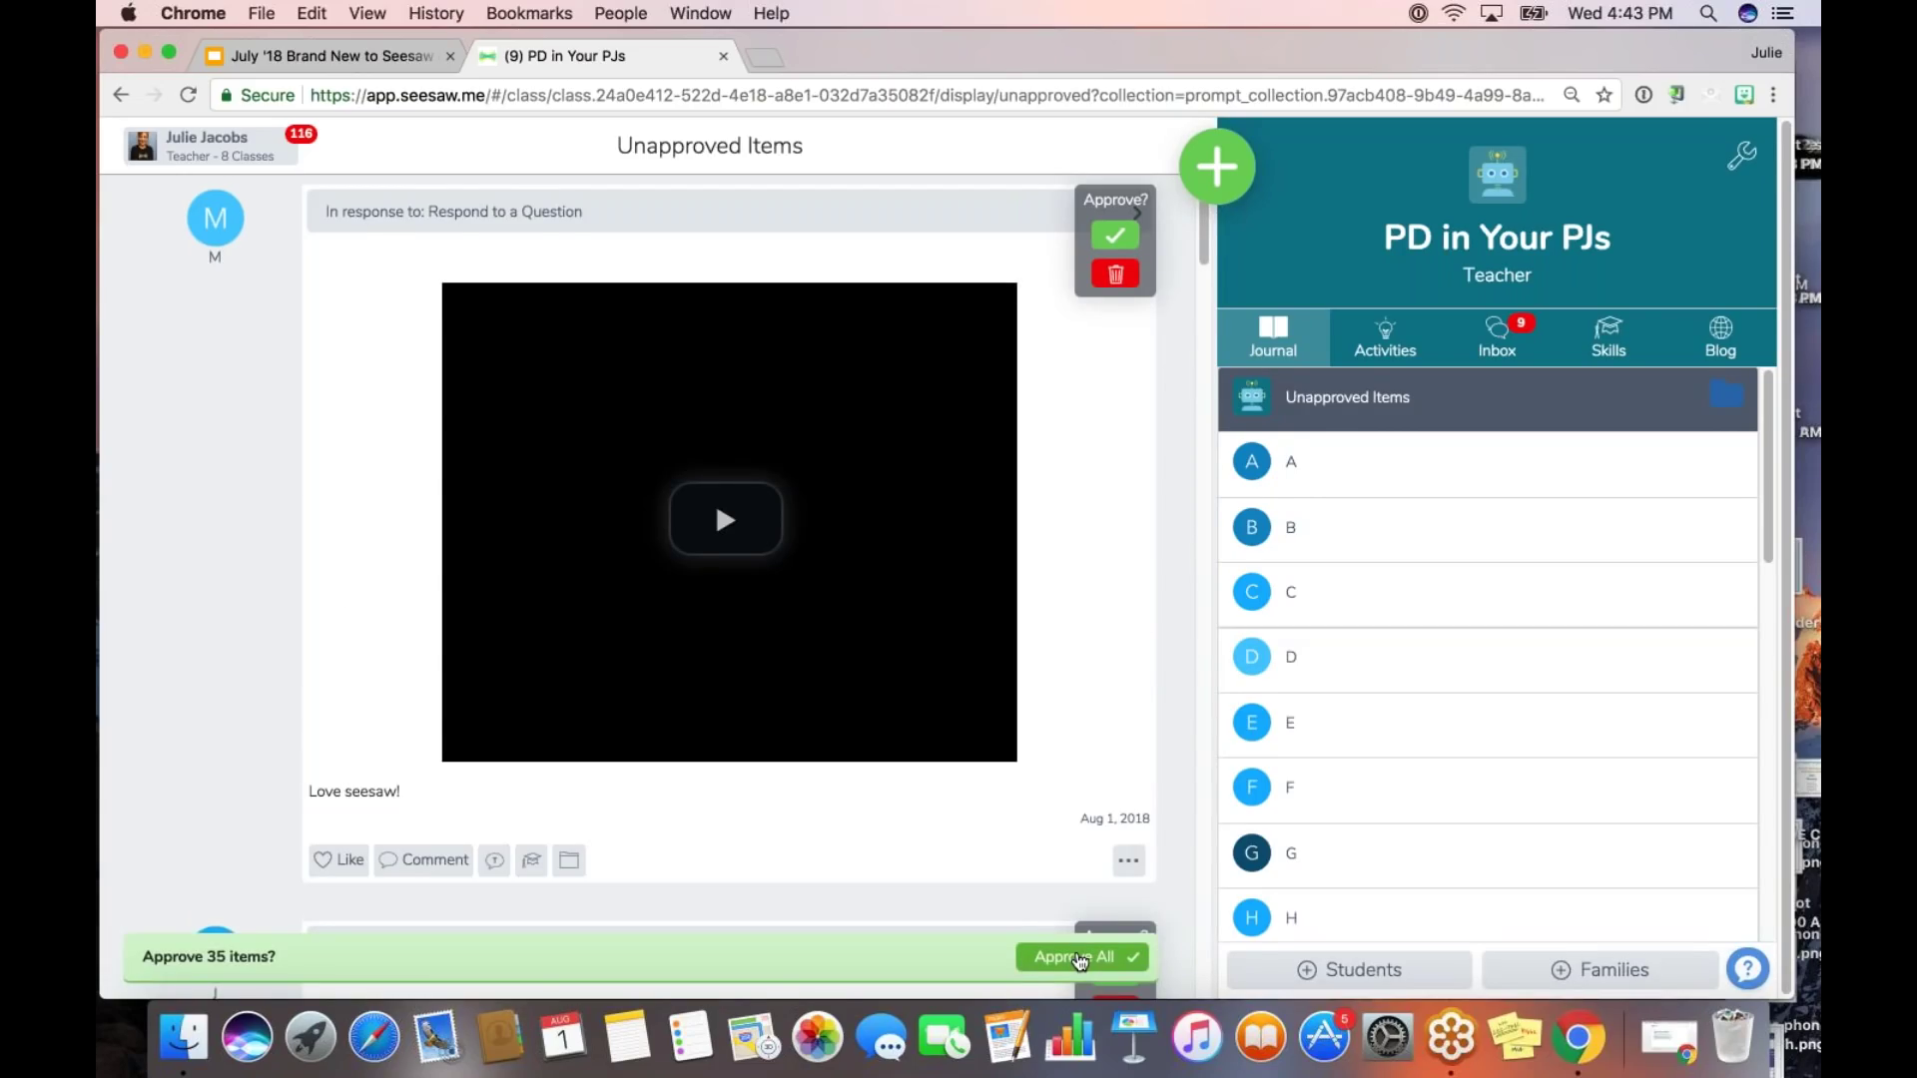
pyautogui.click(1079, 961)
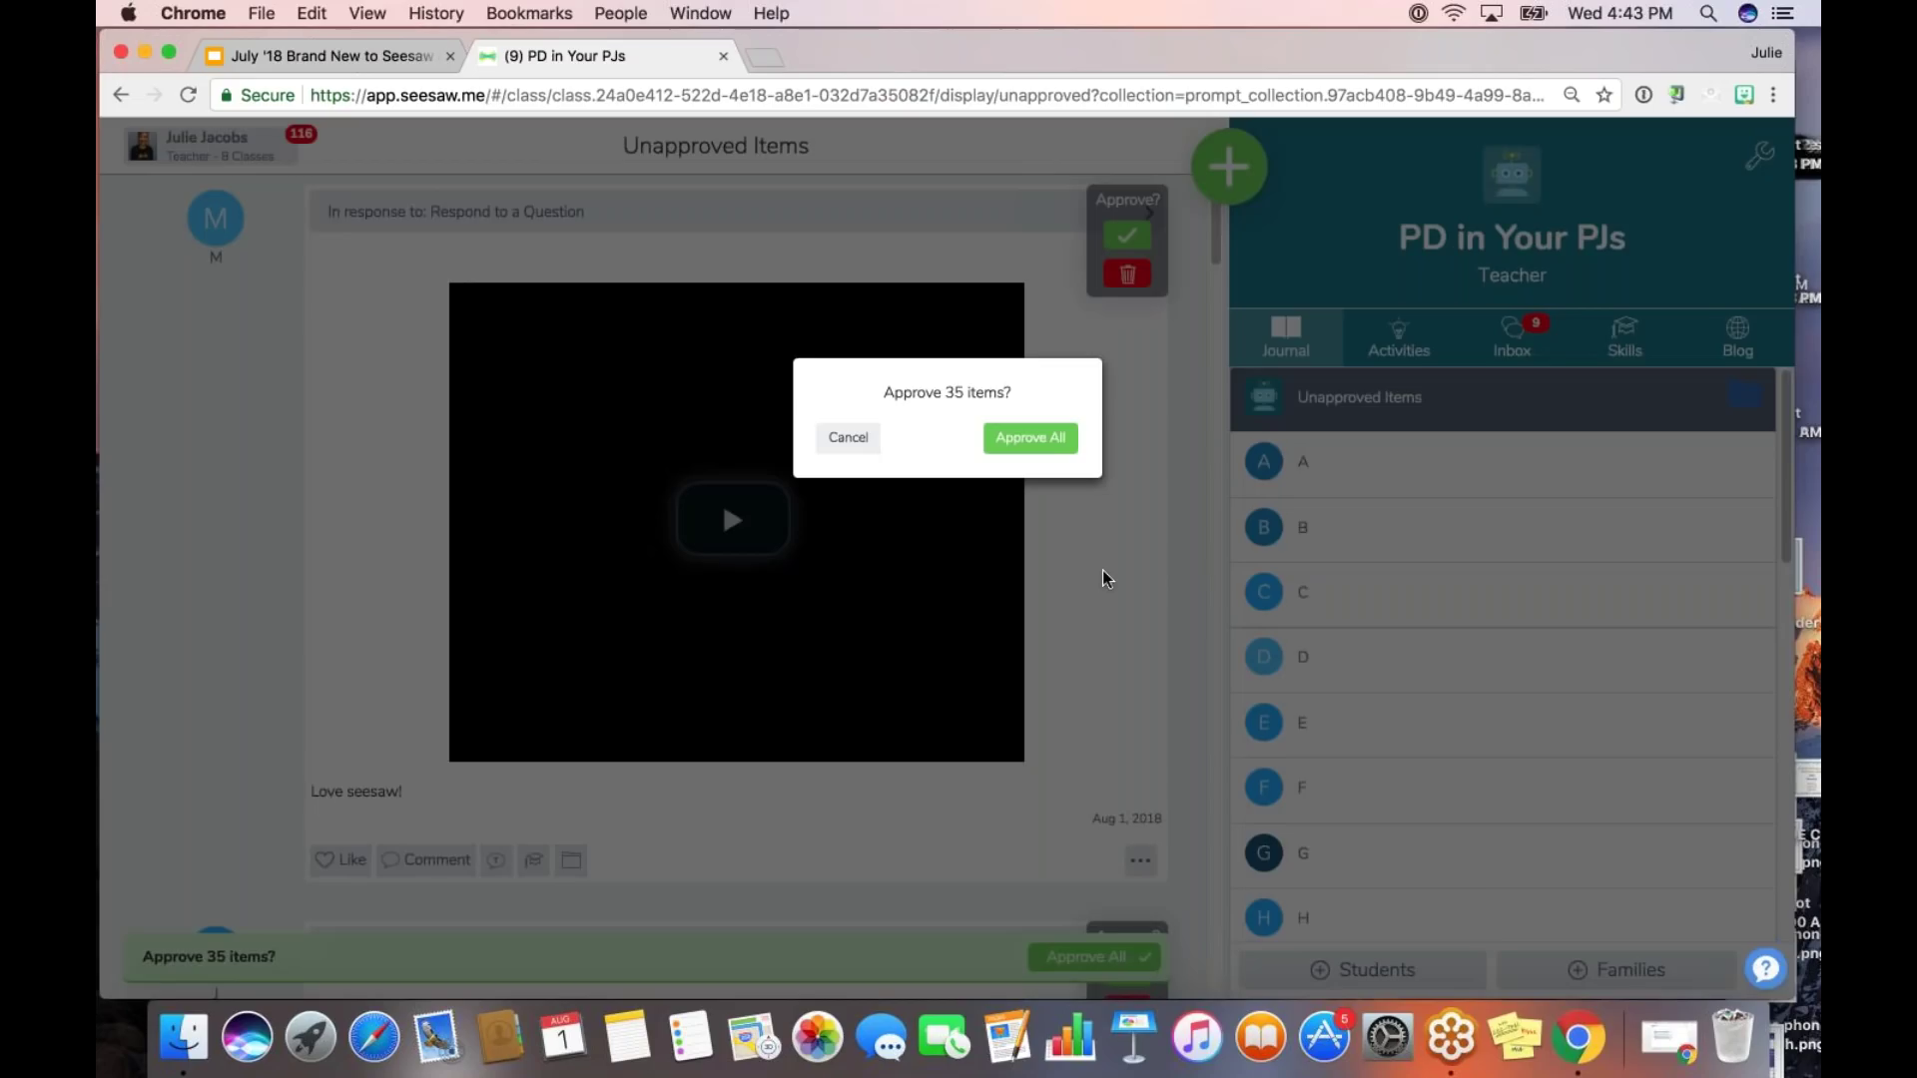
pyautogui.click(1056, 445)
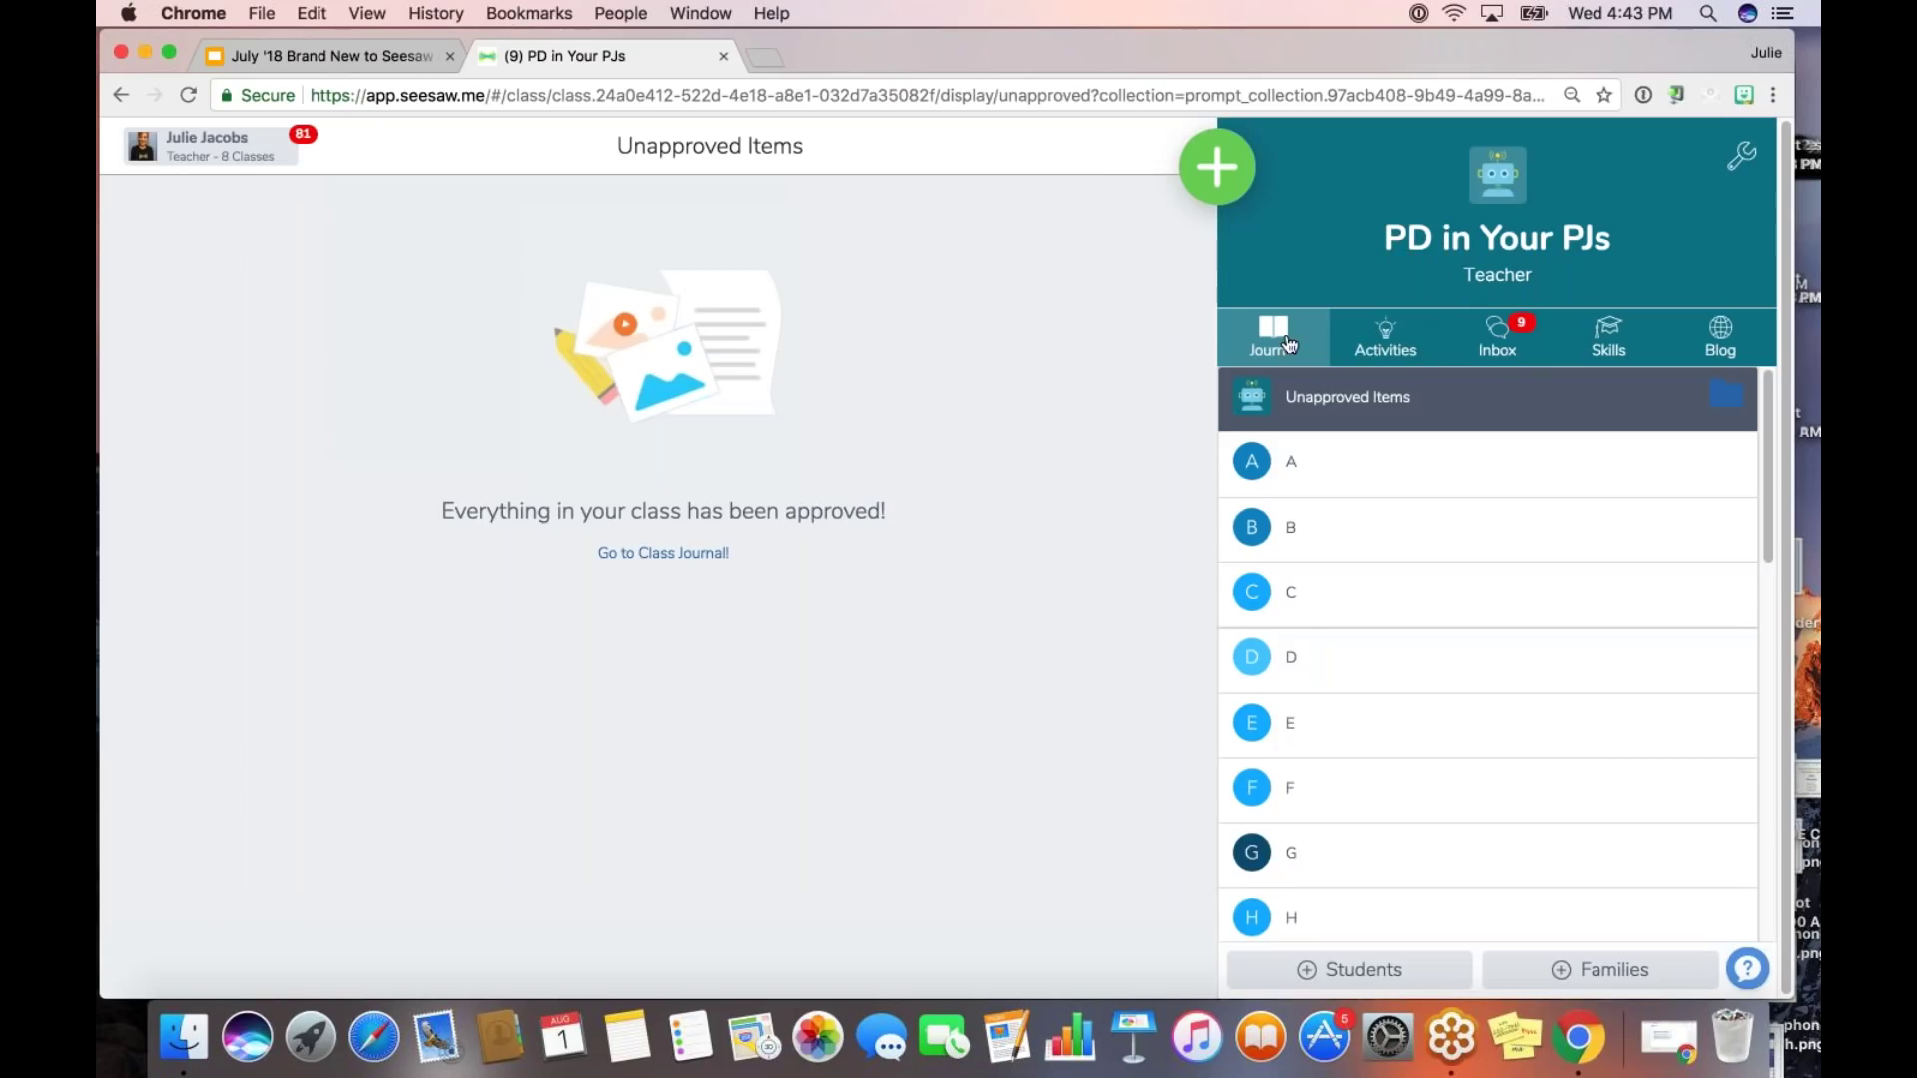
# - Check the class activities, return to the journal, and look through student D's posts
pyautogui.click(1363, 343)
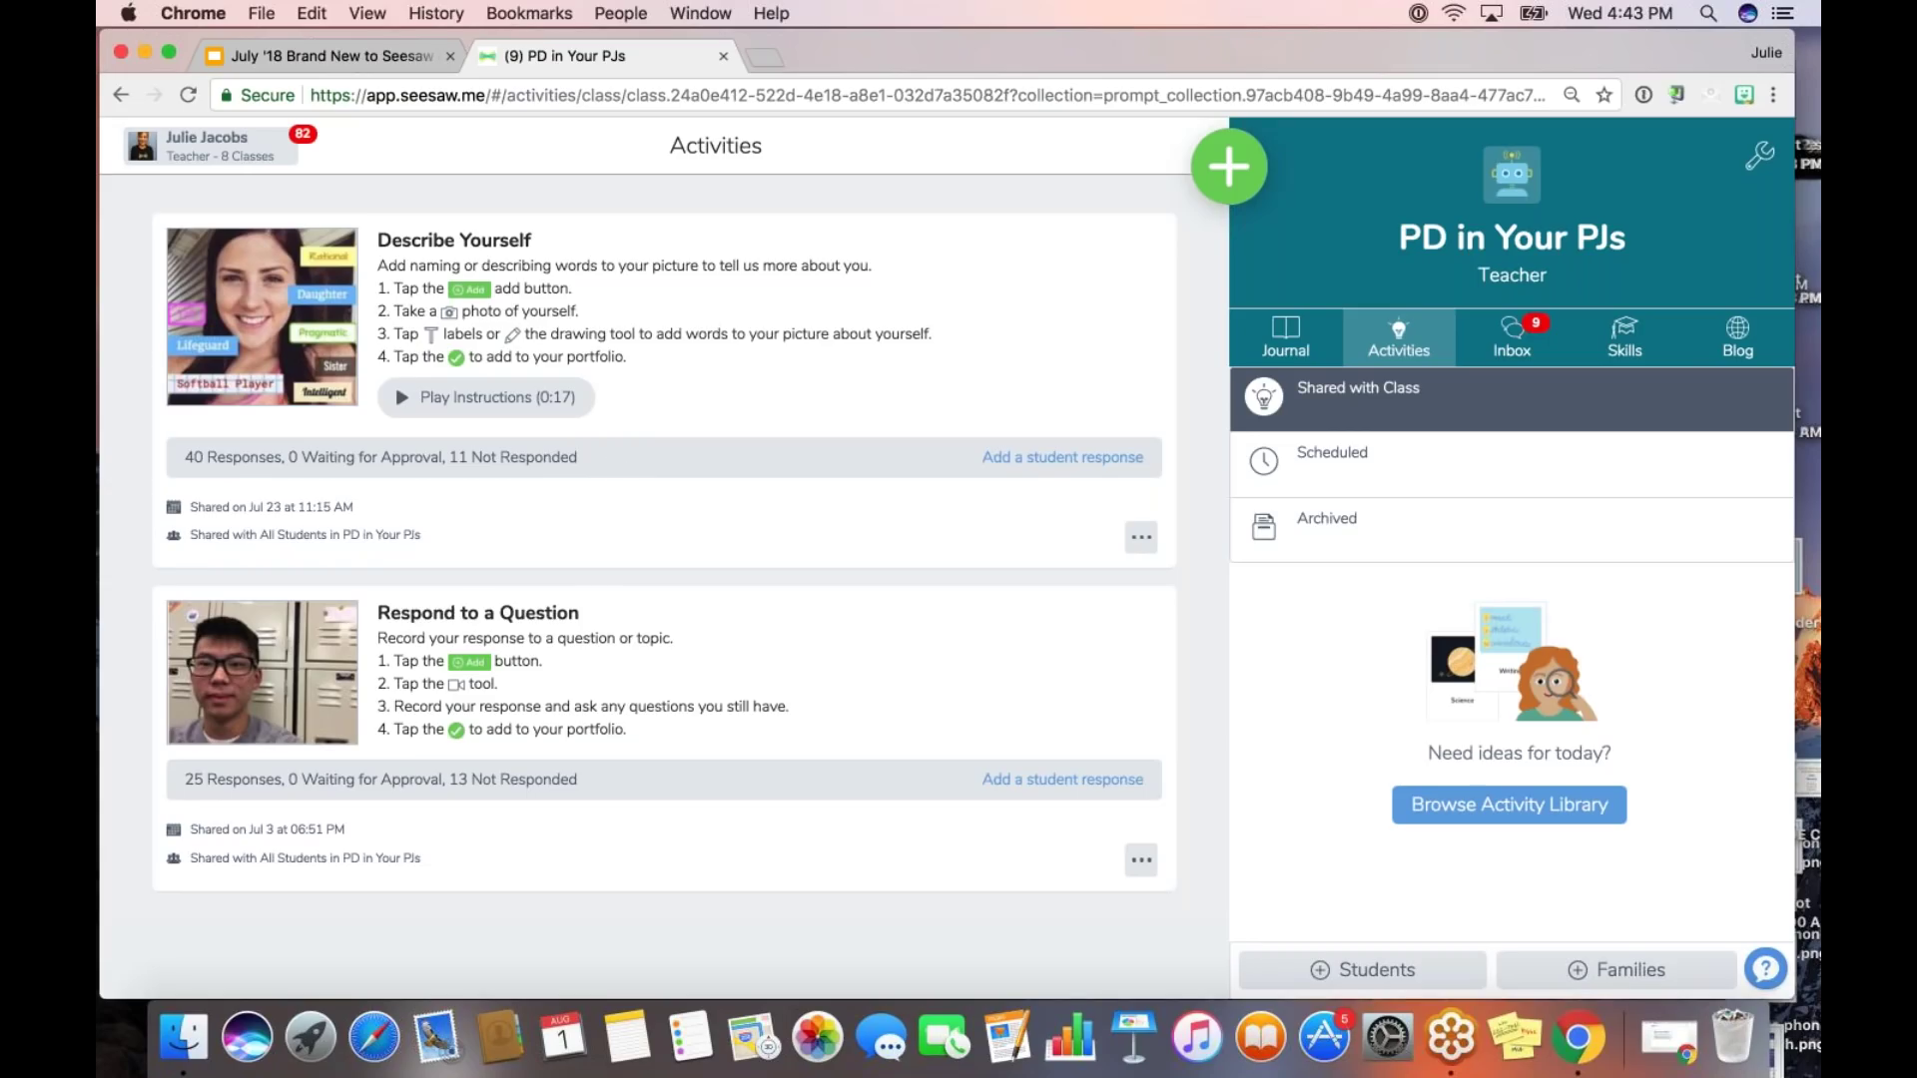
pyautogui.click(1269, 330)
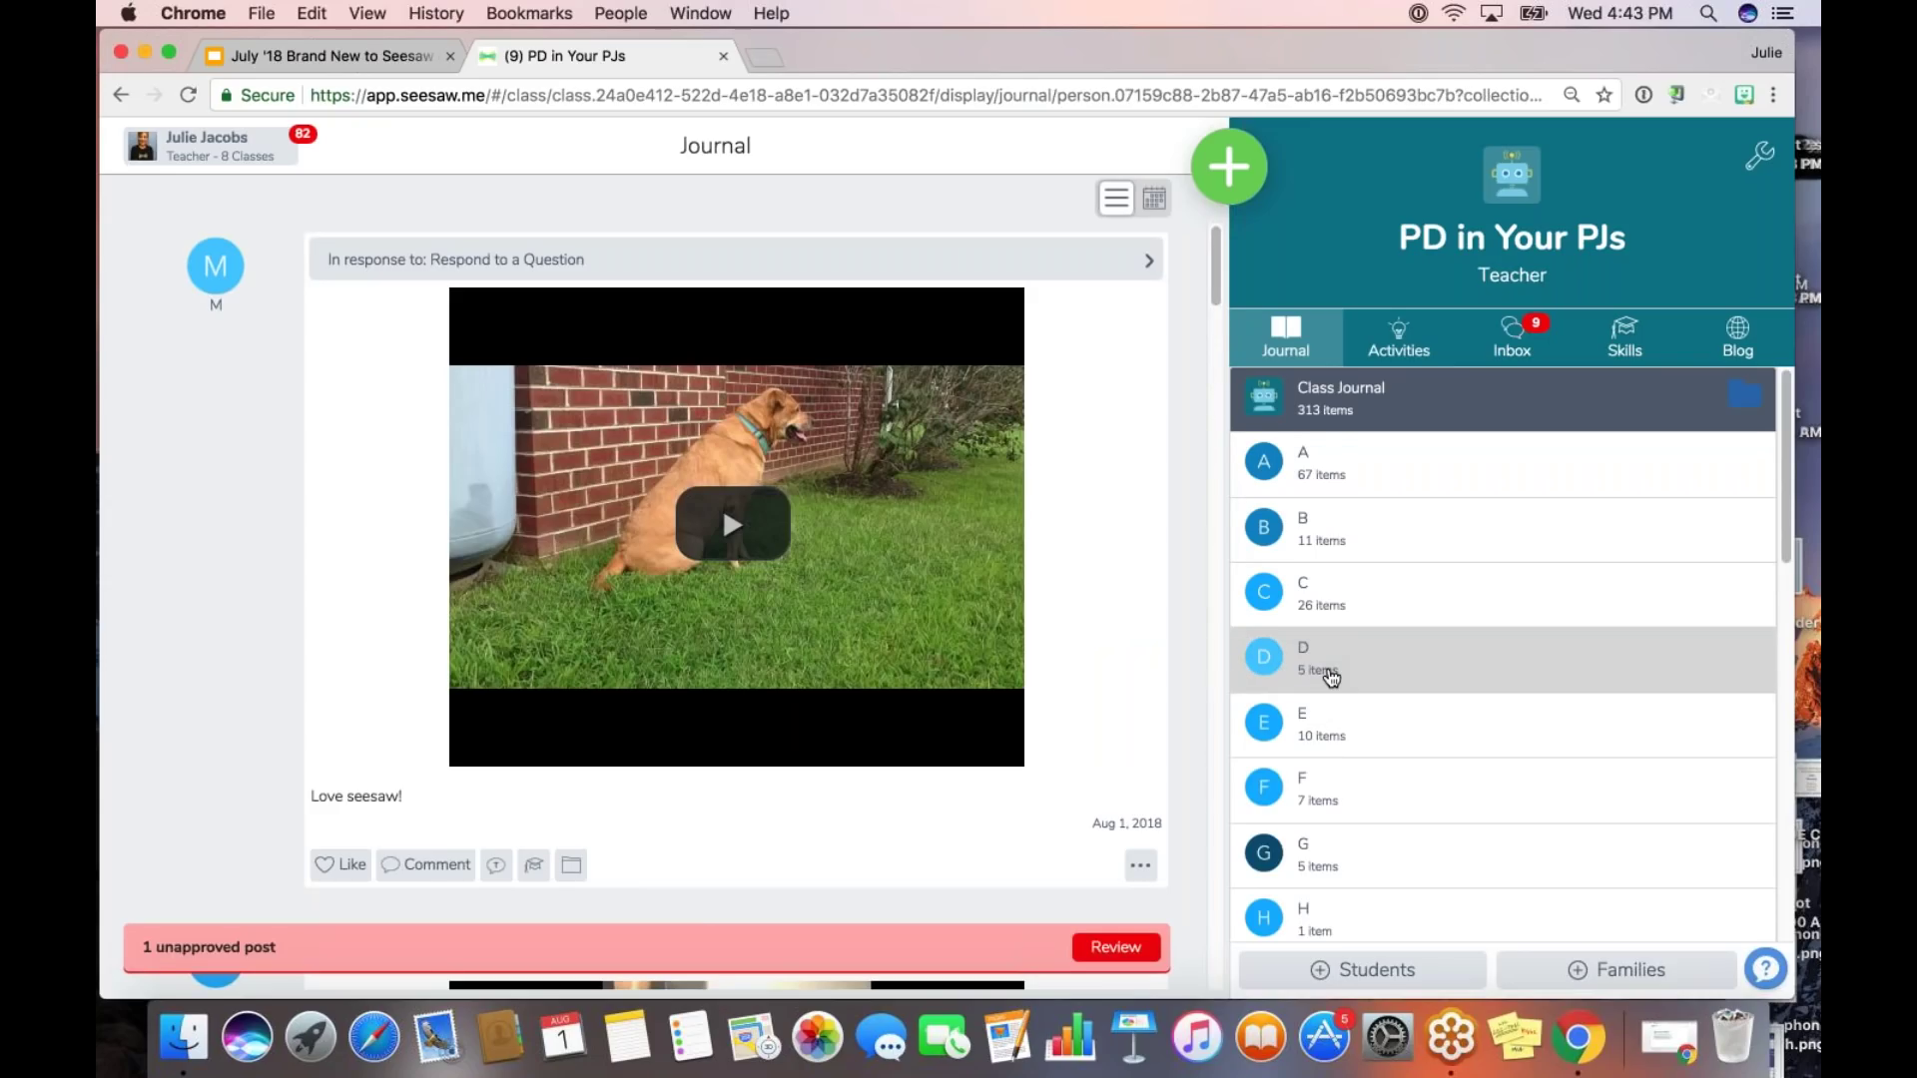
pyautogui.click(1331, 678)
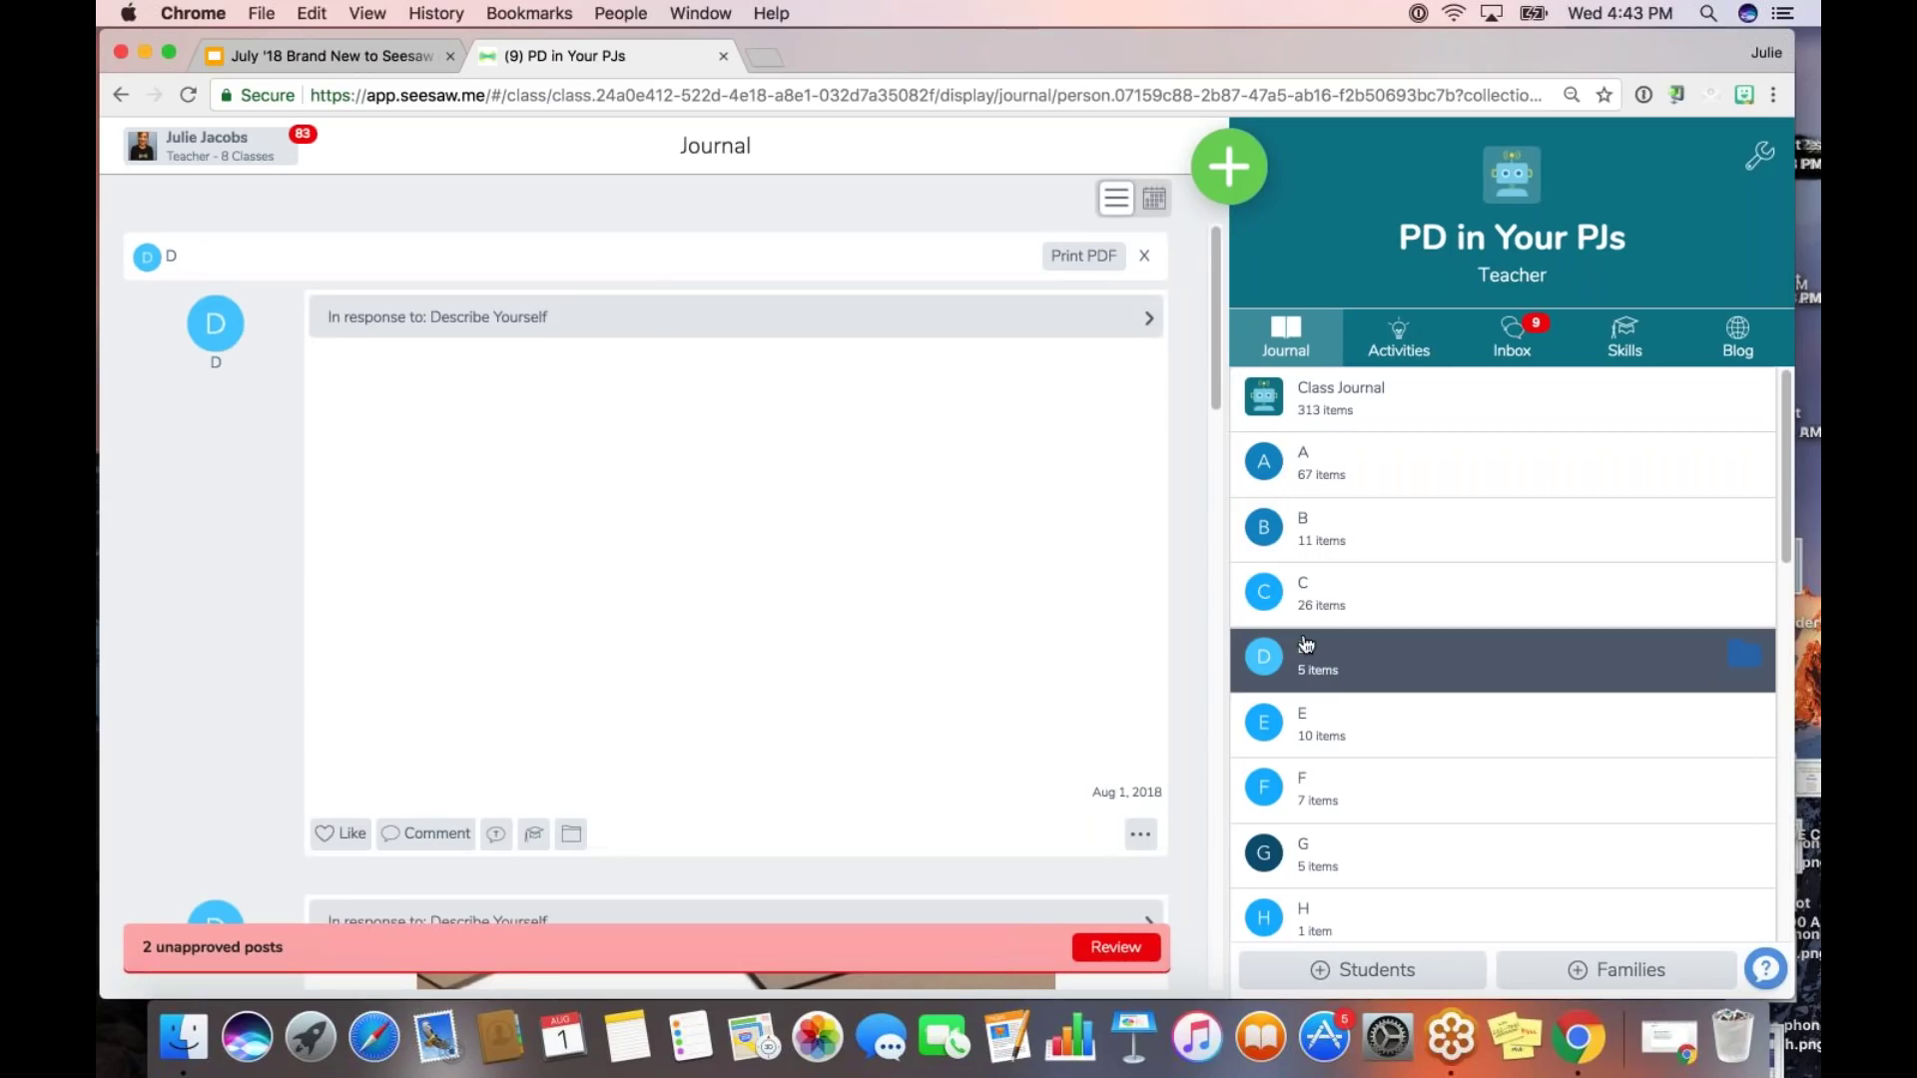
pyautogui.scroll(-2, 1218, 320)
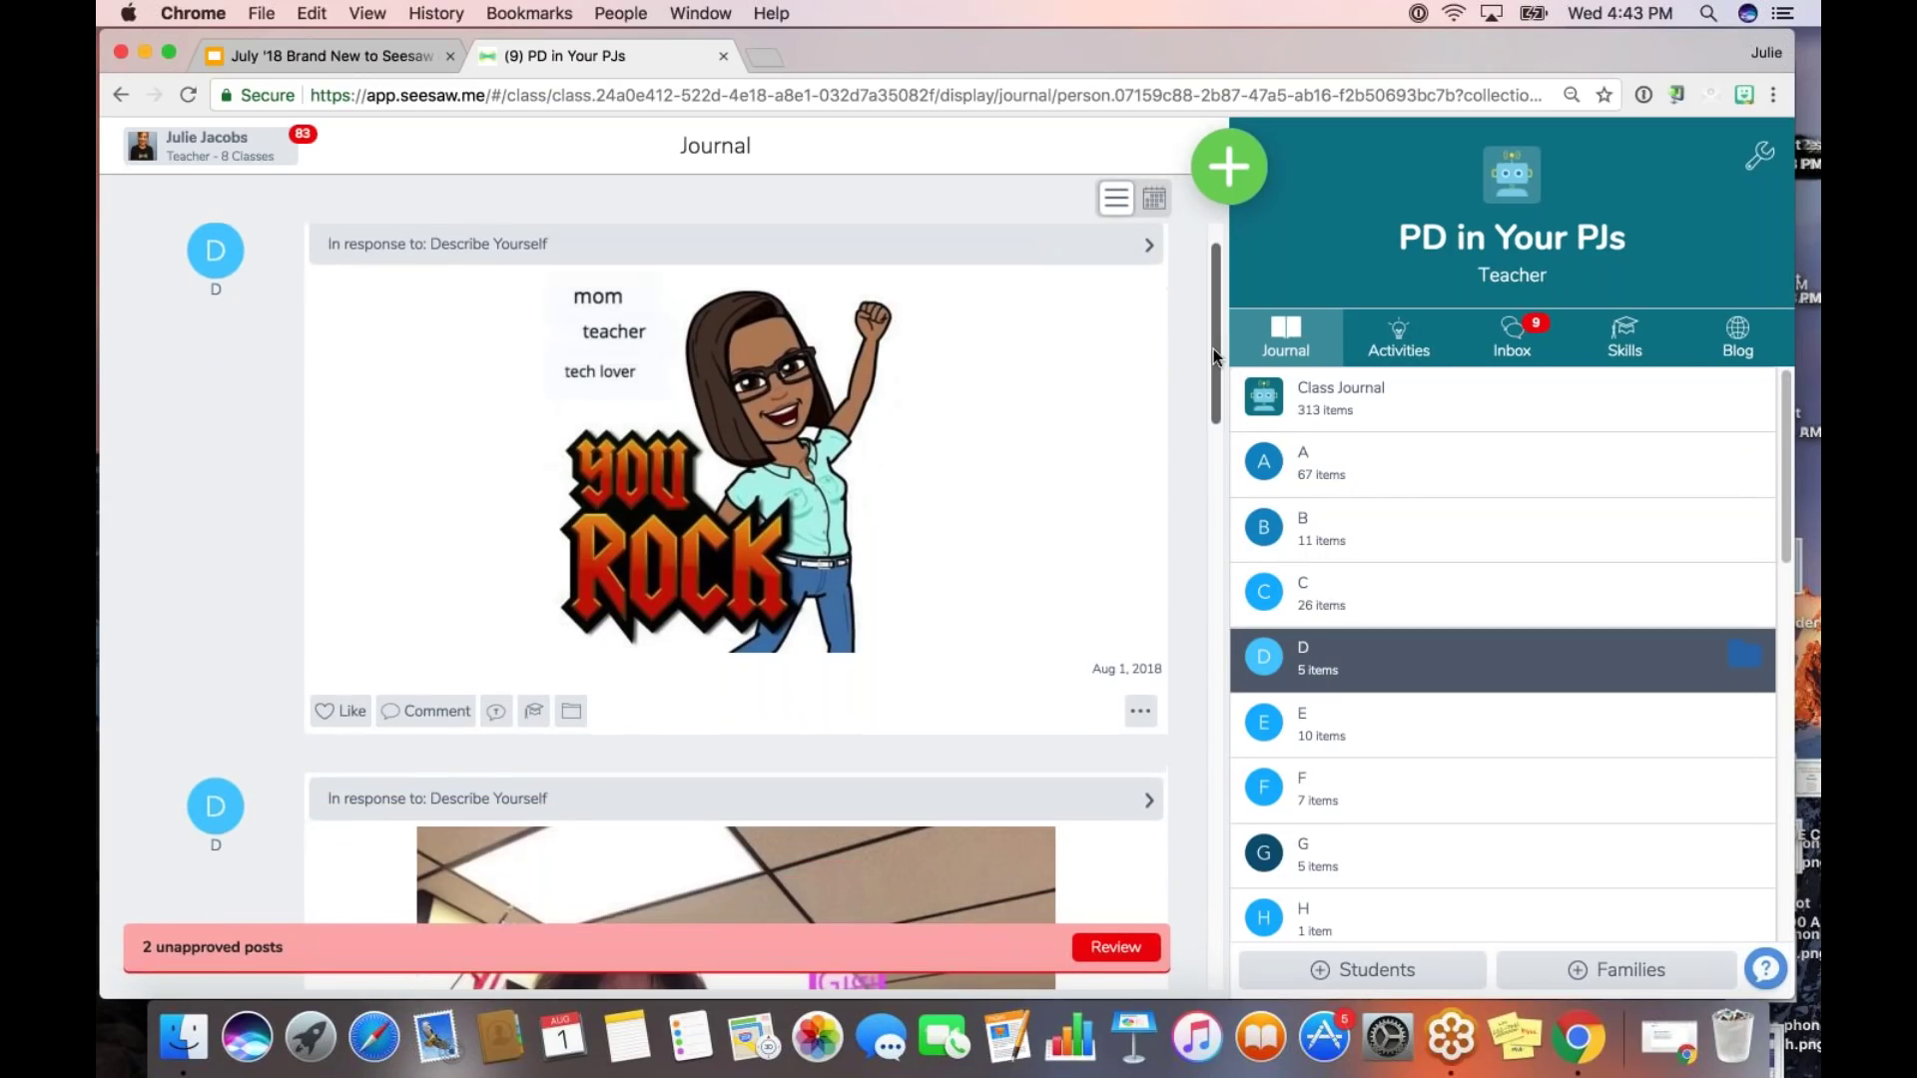
pyautogui.moveTo(1213, 349)
pyautogui.mouseDown()
pyautogui.moveTo(1208, 883)
pyautogui.moveTo(1200, 461)
pyautogui.mouseUp()
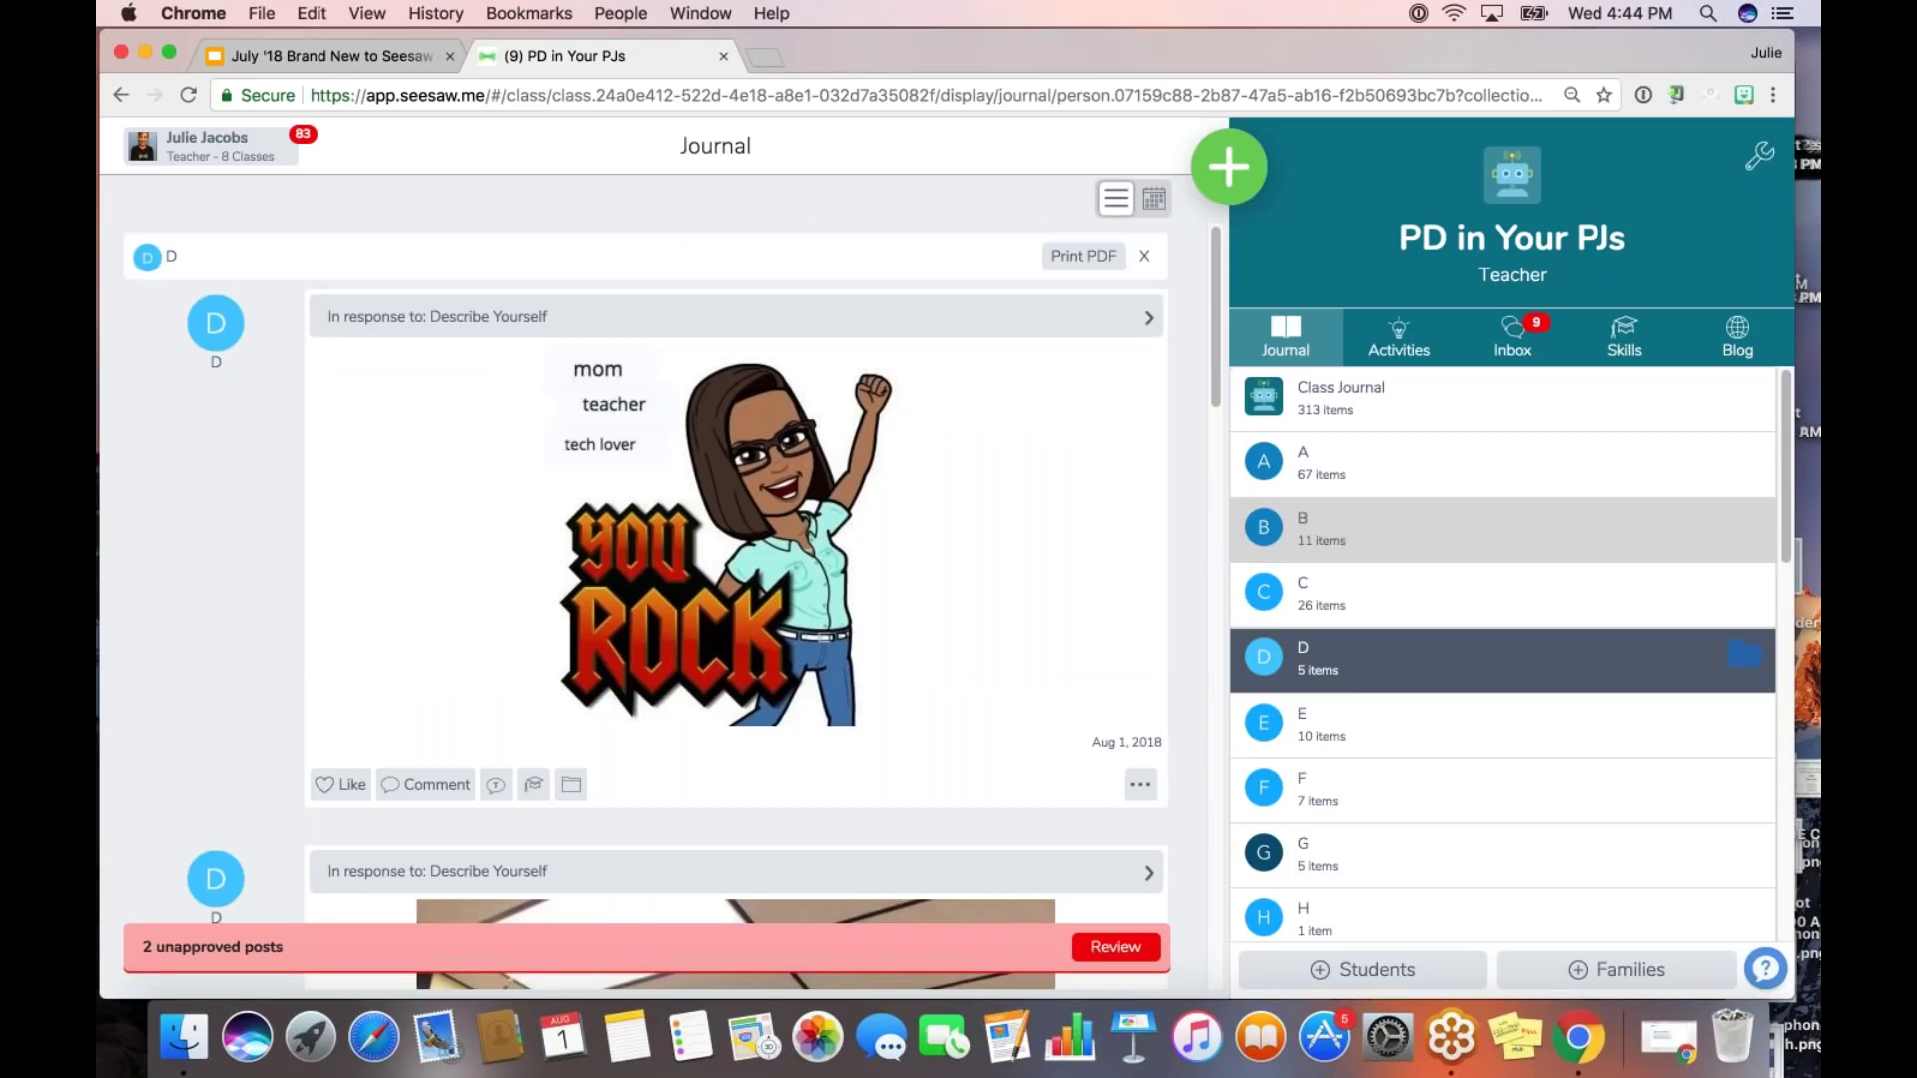
pyautogui.scroll(-1, 1208, 419)
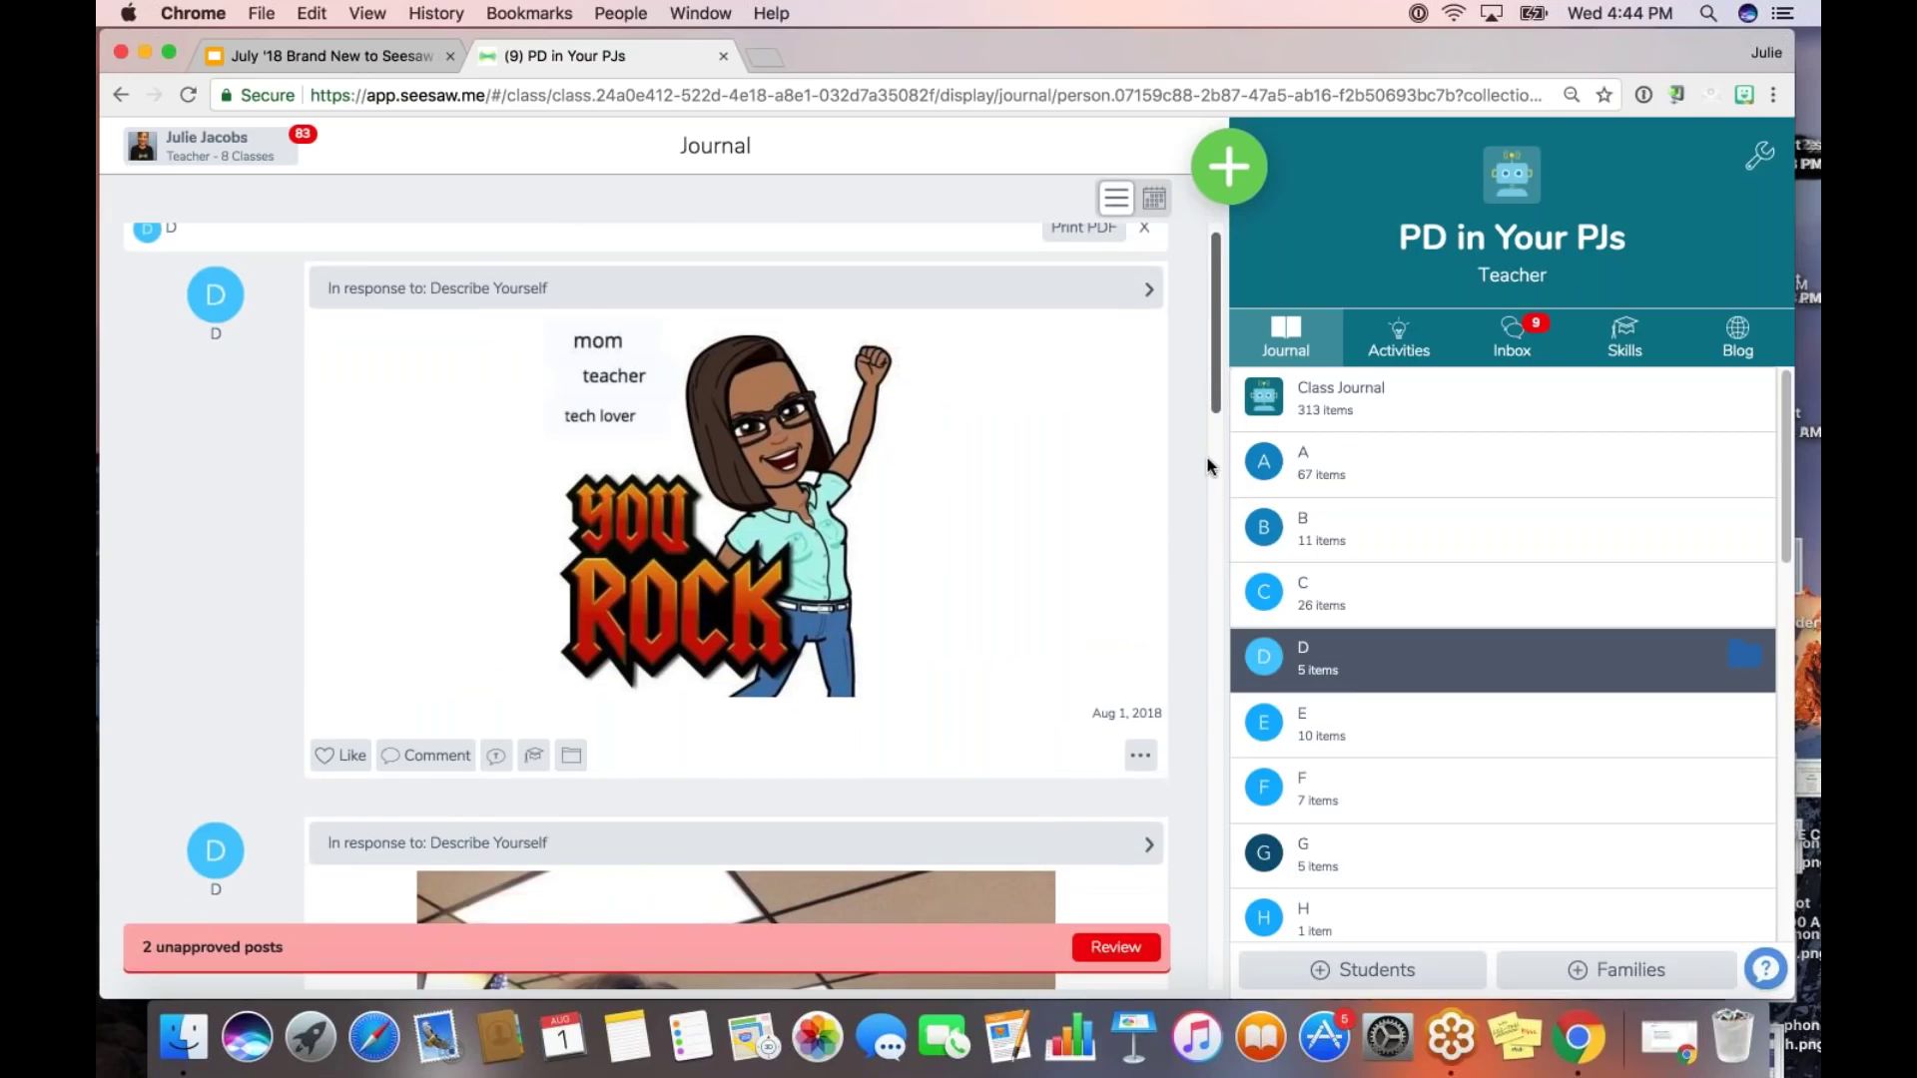
pyautogui.scroll(-5, 1207, 457)
pyautogui.scroll(-1, 1190, 675)
pyautogui.scroll(6, 1190, 675)
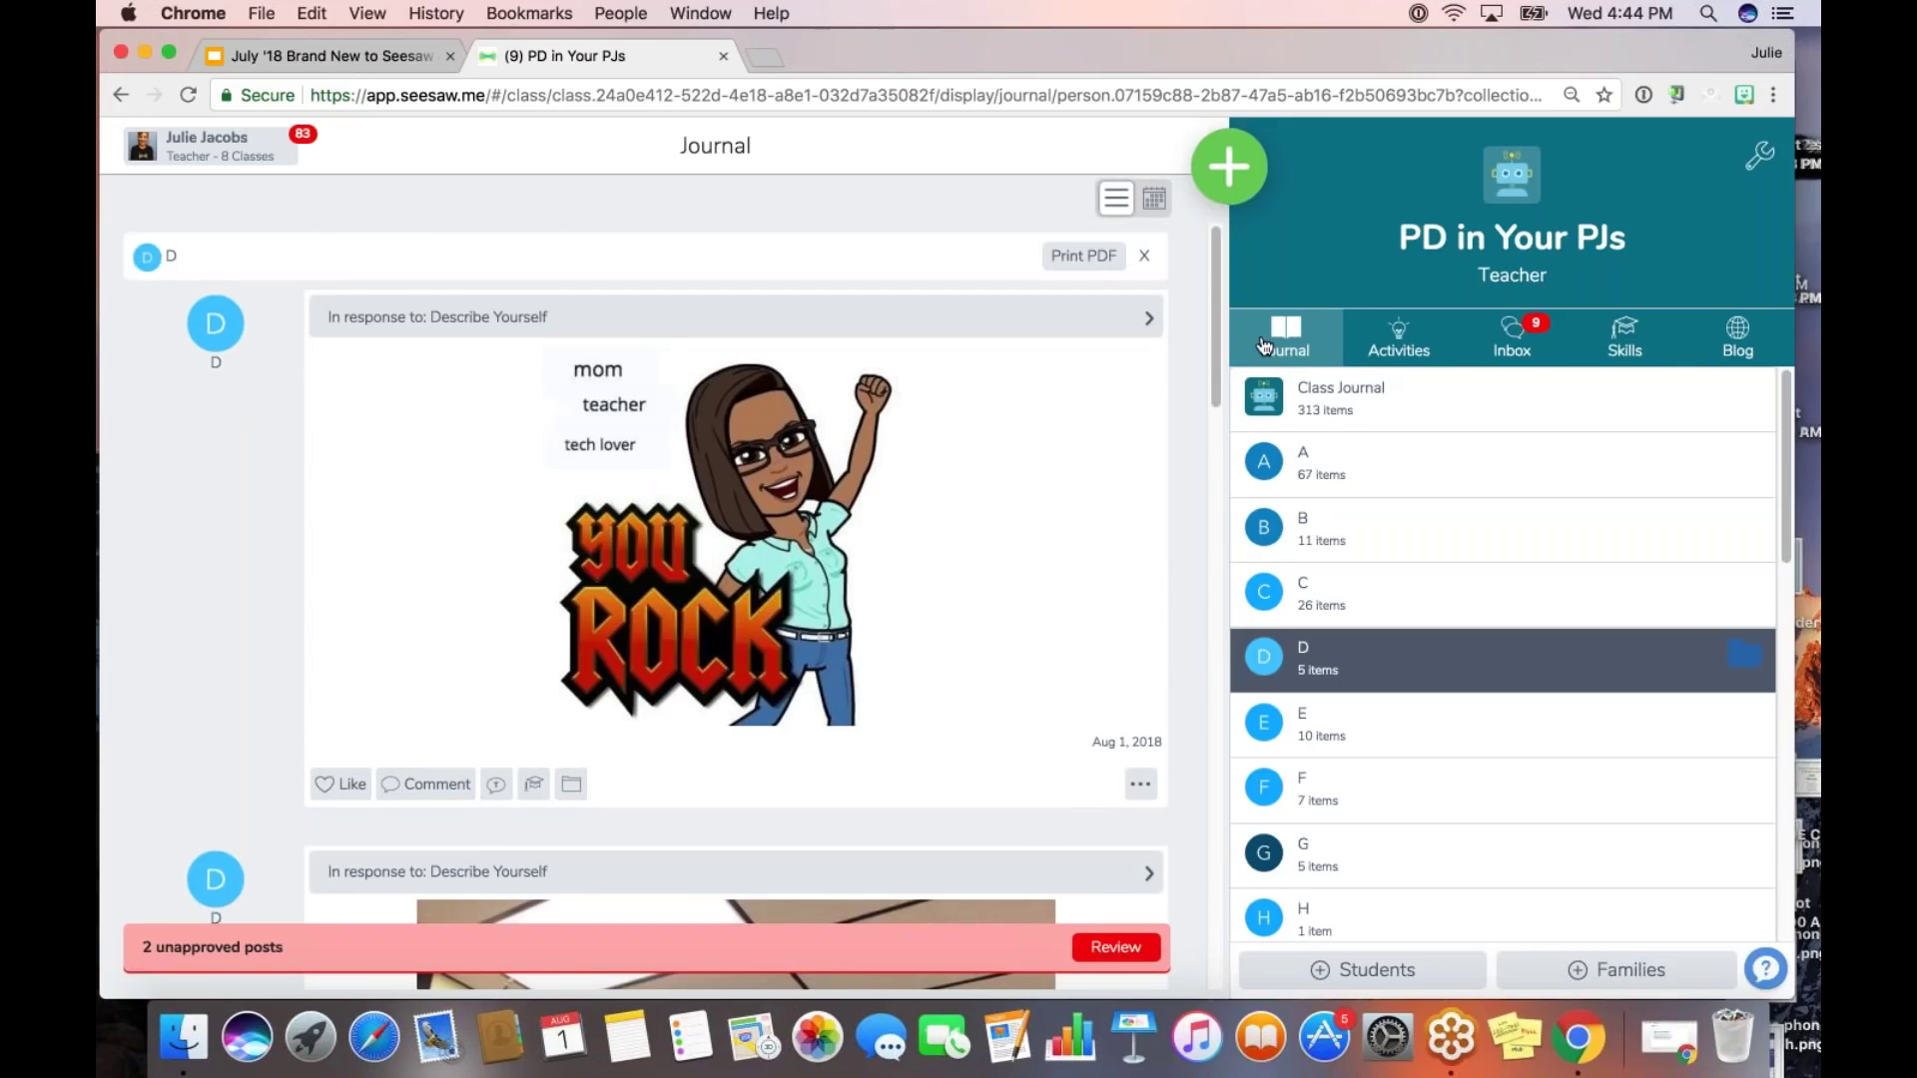
# - Open the Describe Yourself activity's responses, examine which students have responded, and close the overview
pyautogui.click(1384, 348)
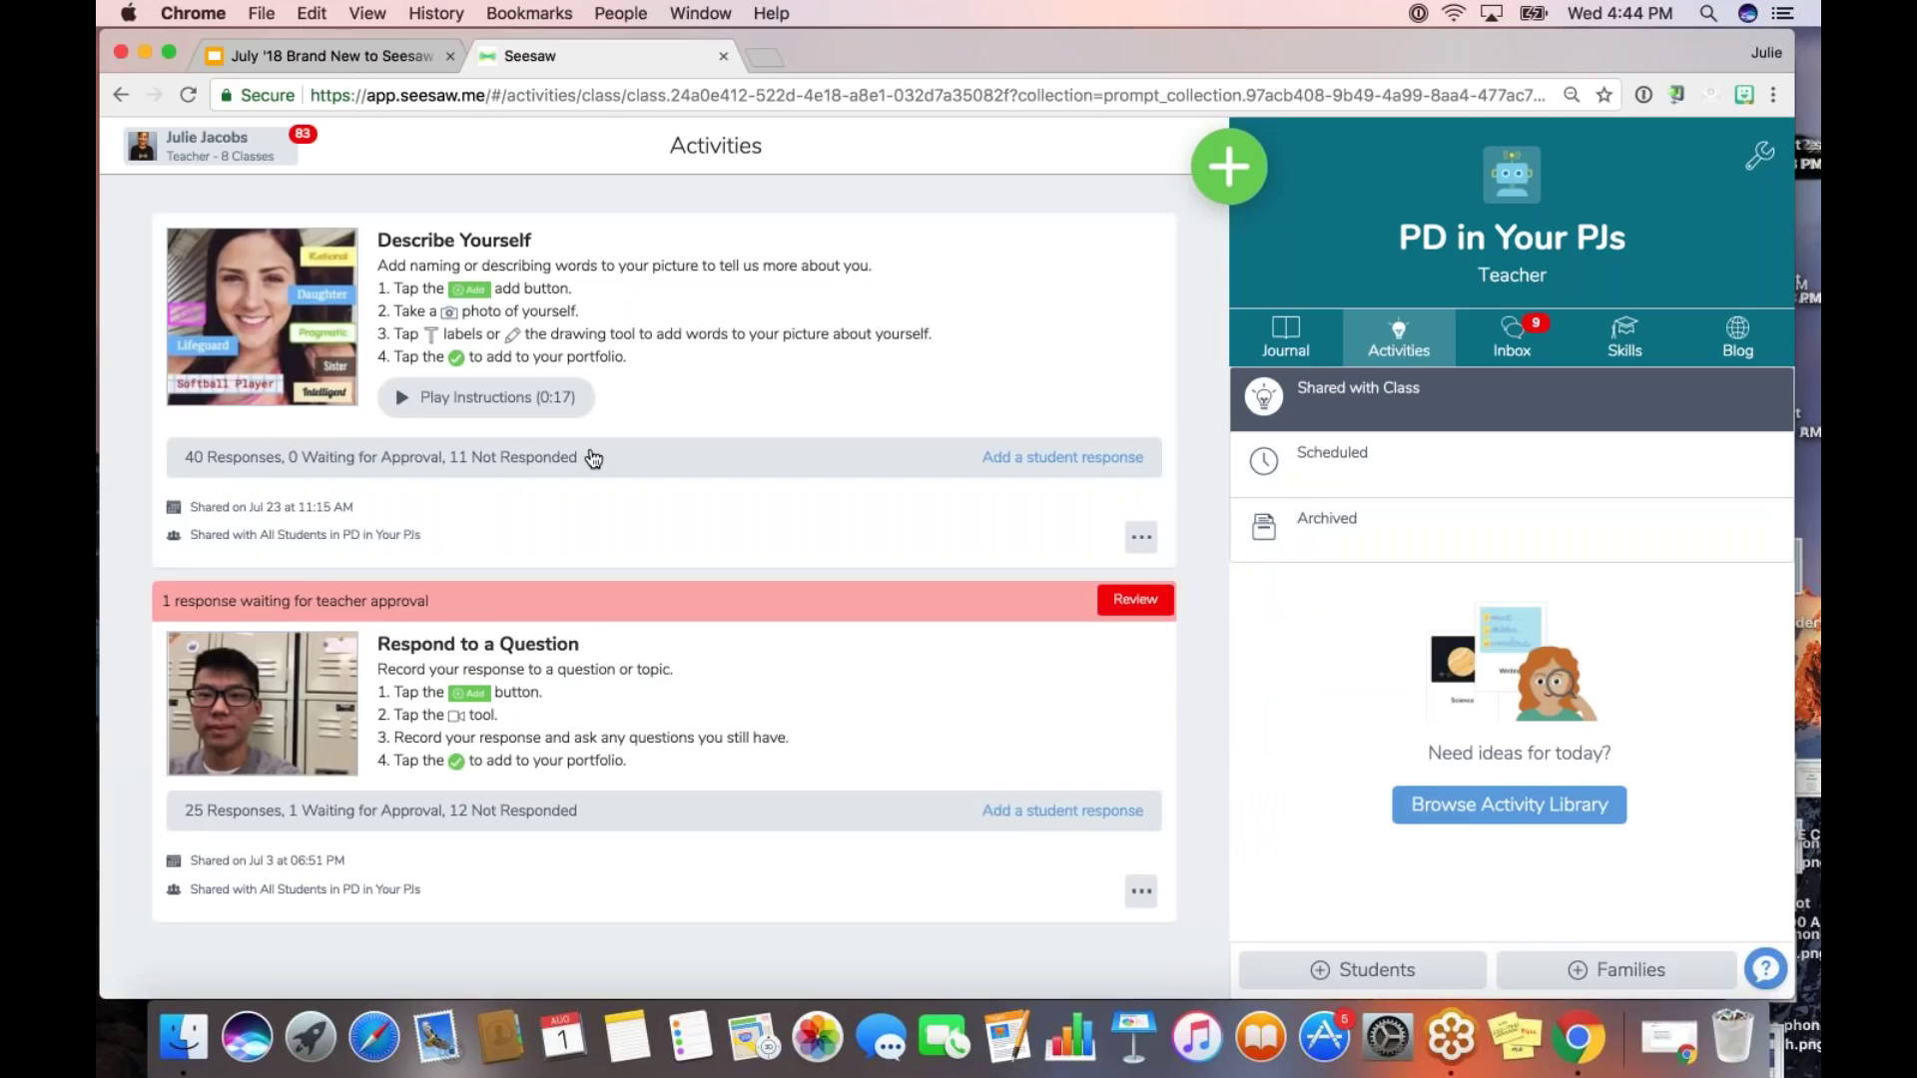
pyautogui.click(595, 458)
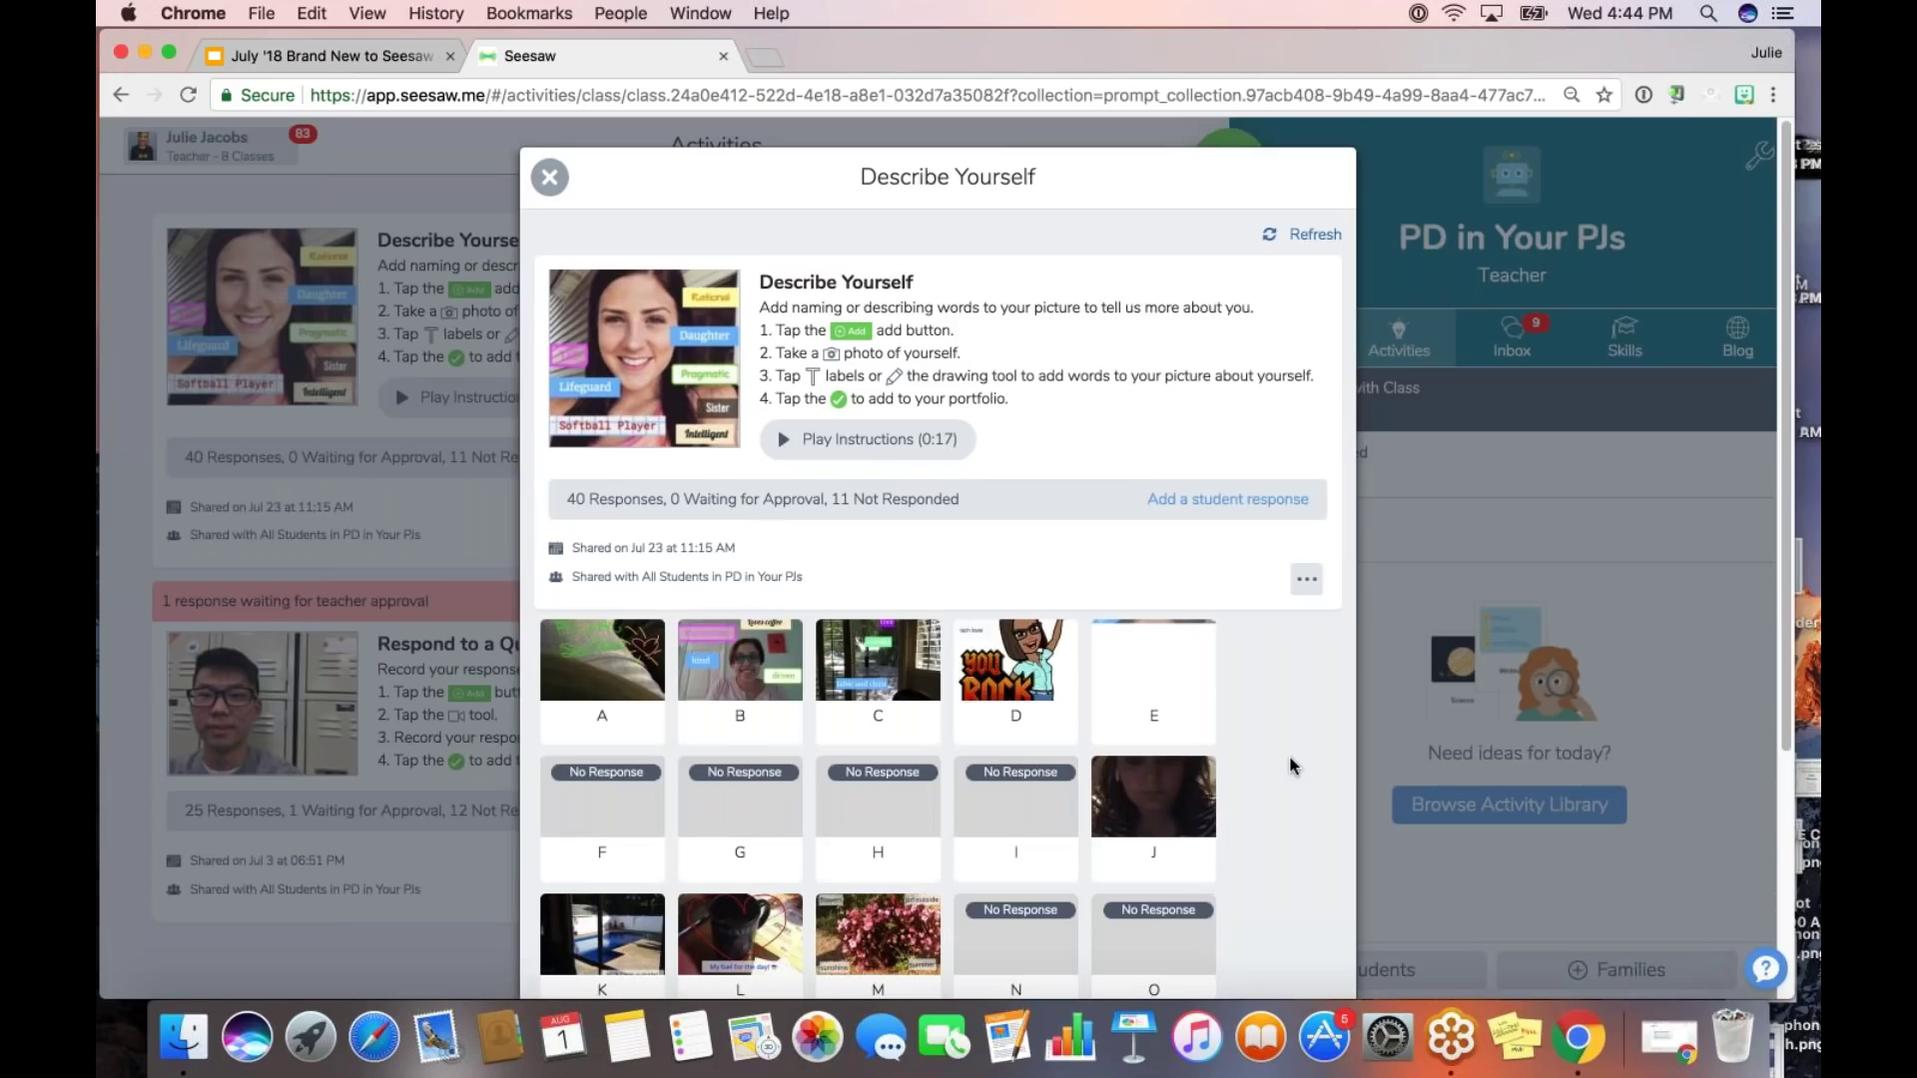
pyautogui.scroll(-3, 1291, 765)
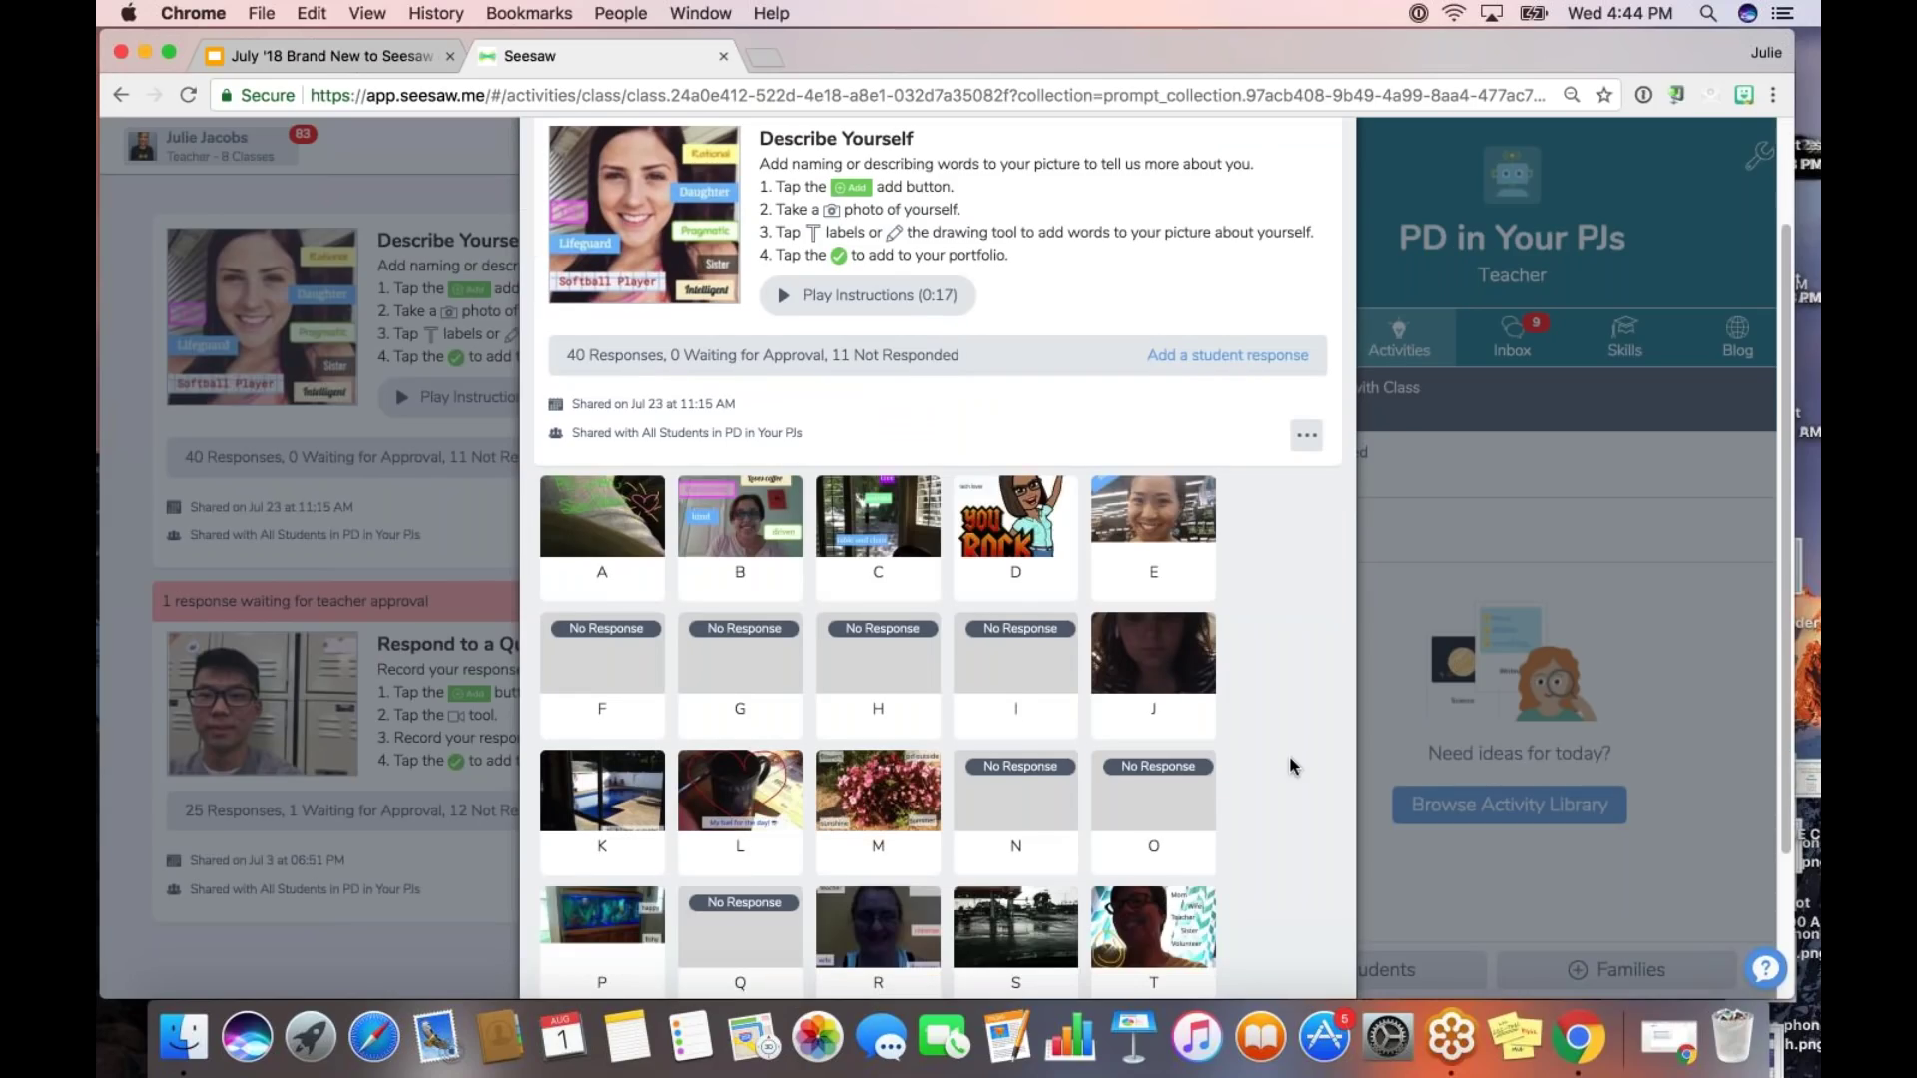
pyautogui.scroll(-4, 1291, 766)
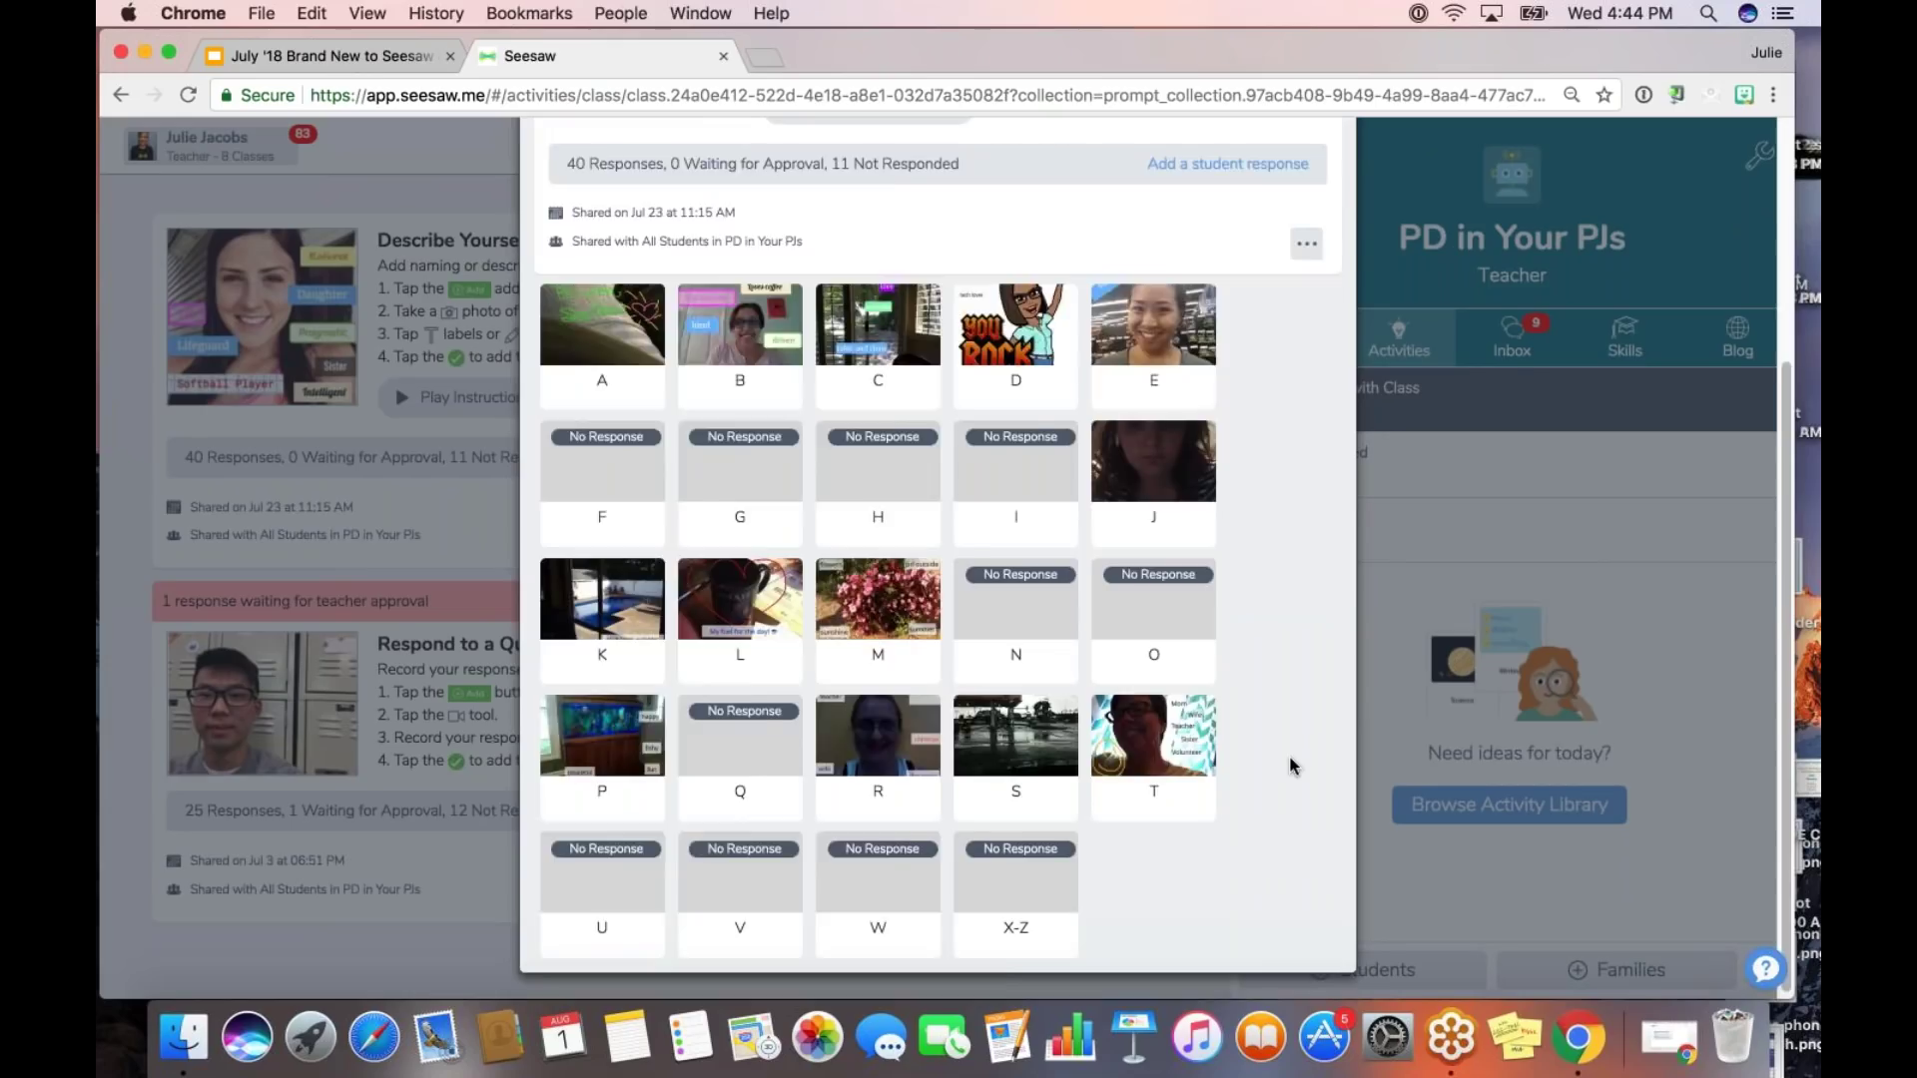
pyautogui.scroll(7, 1290, 759)
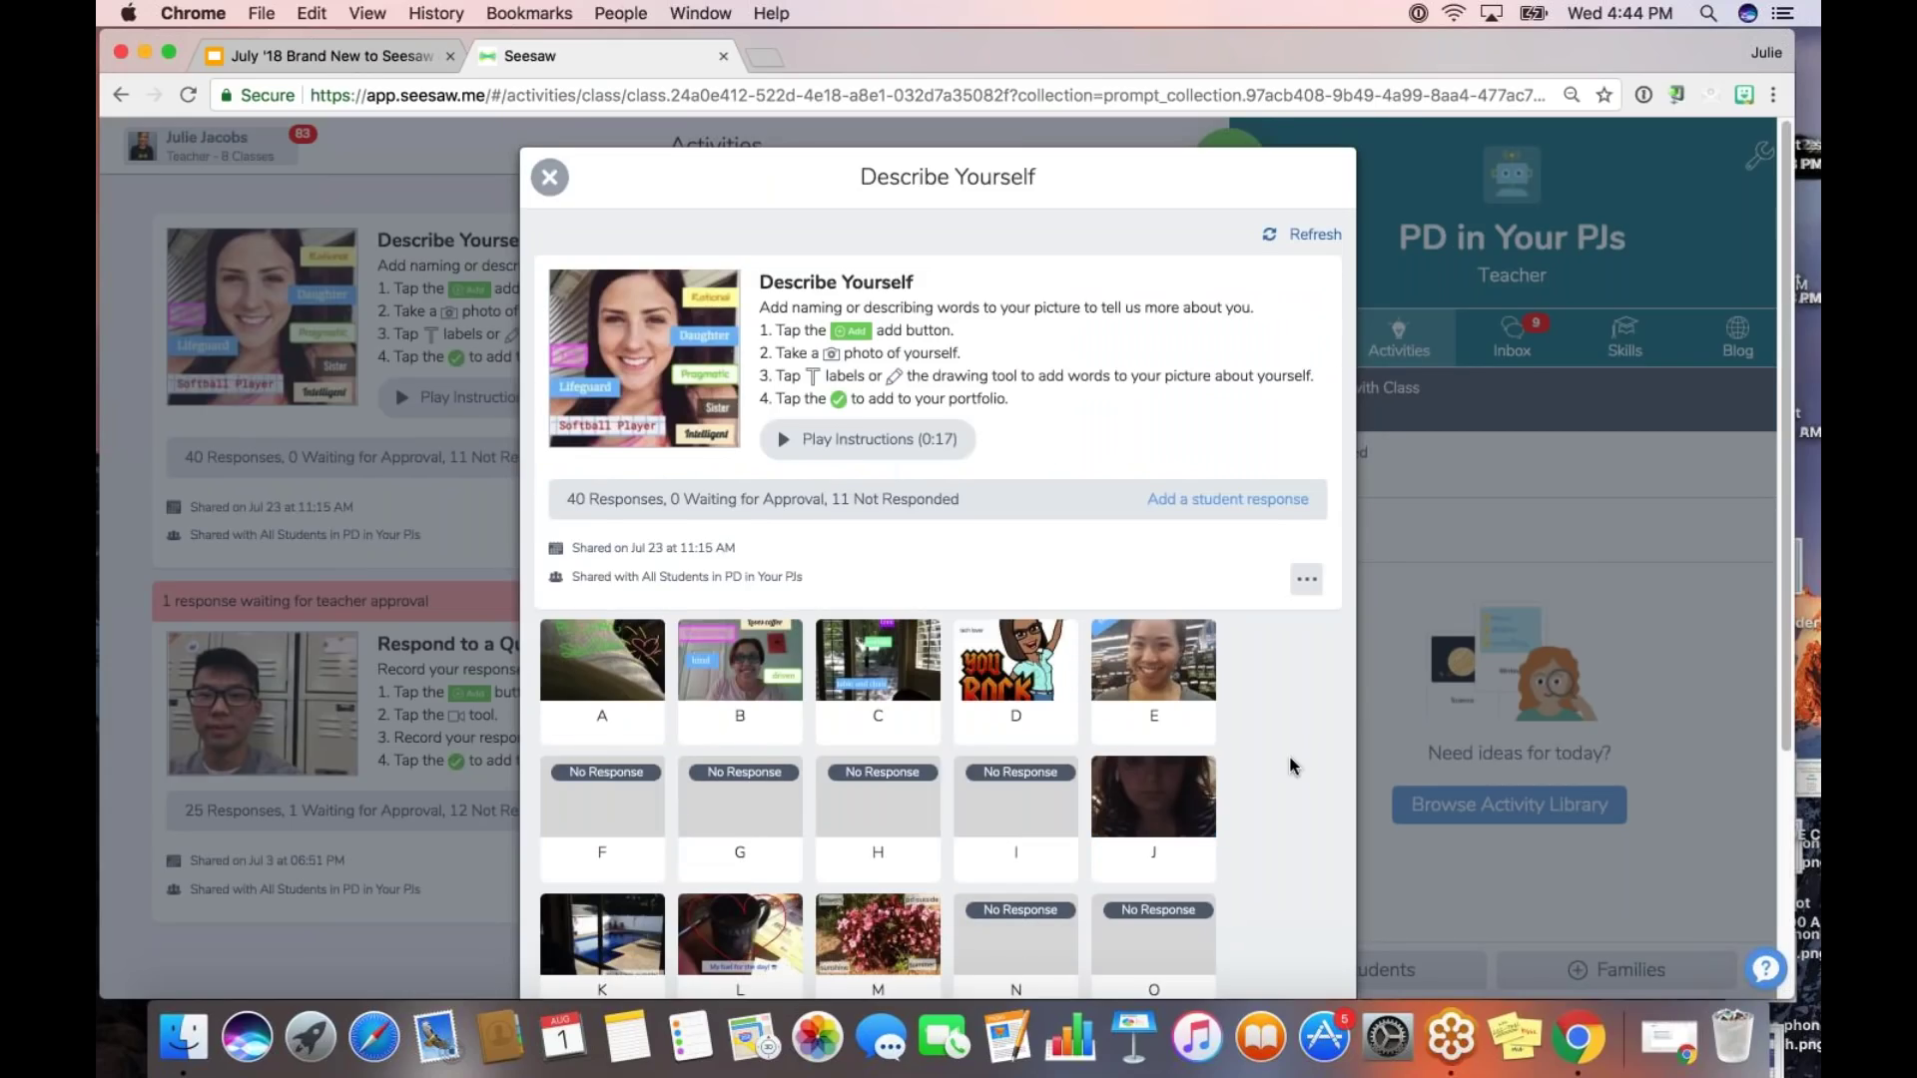
pyautogui.click(549, 177)
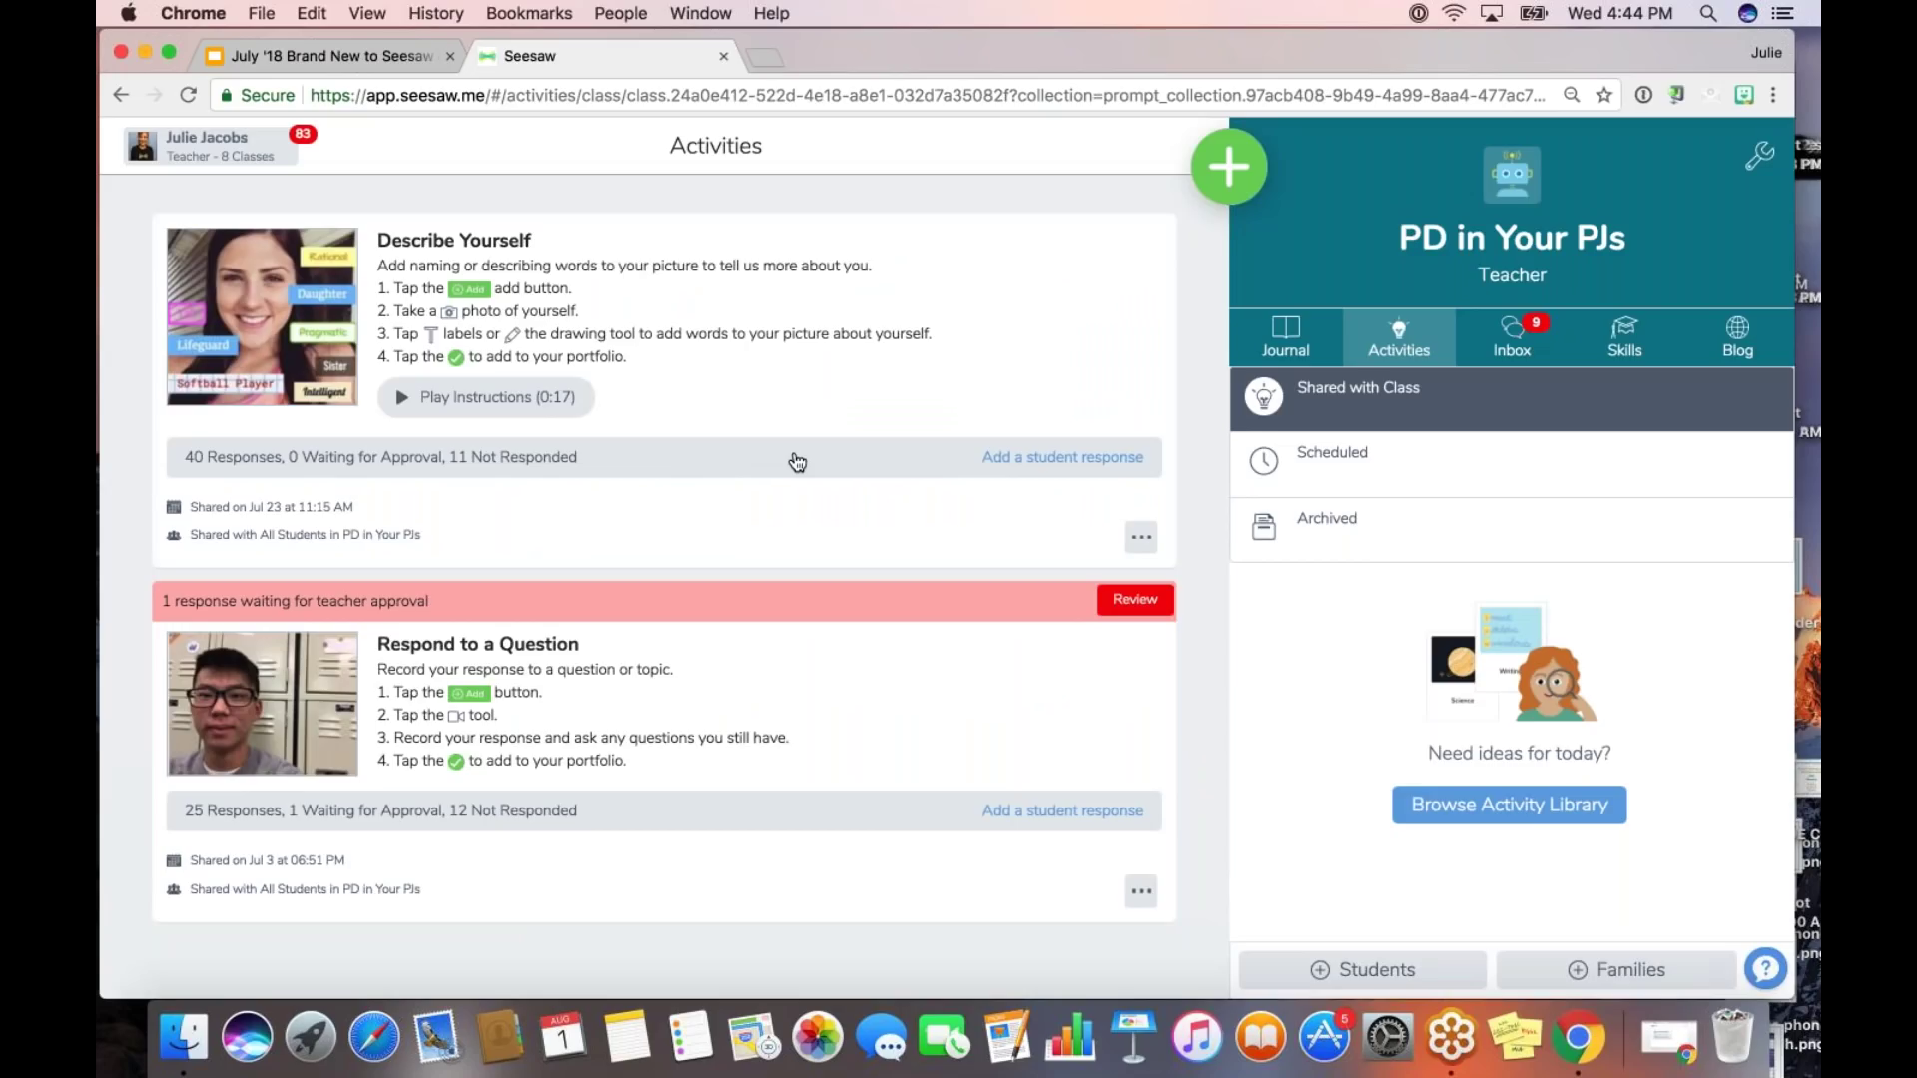
# - Open the Respond to a Question activity's responses for review, examine which ones await approval, and close the overview
pyautogui.click(1148, 599)
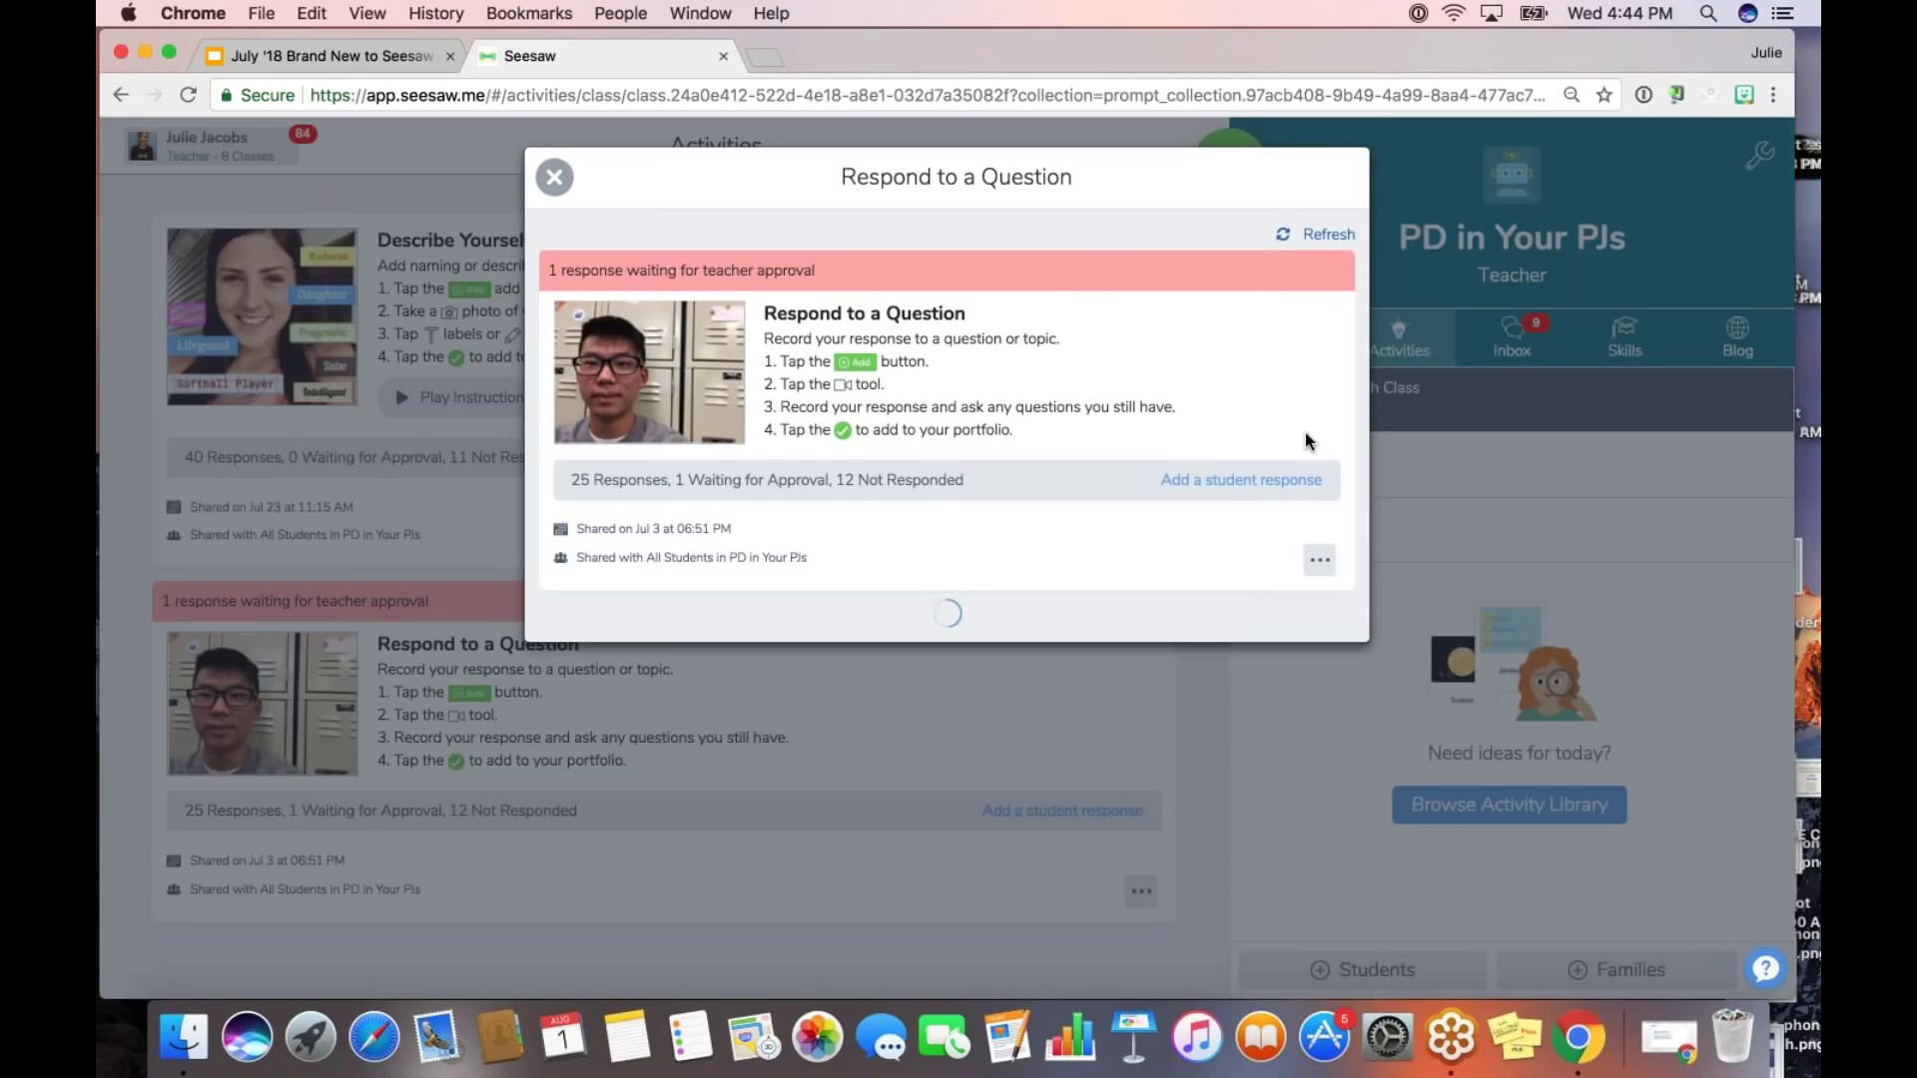
pyautogui.press('Escape')
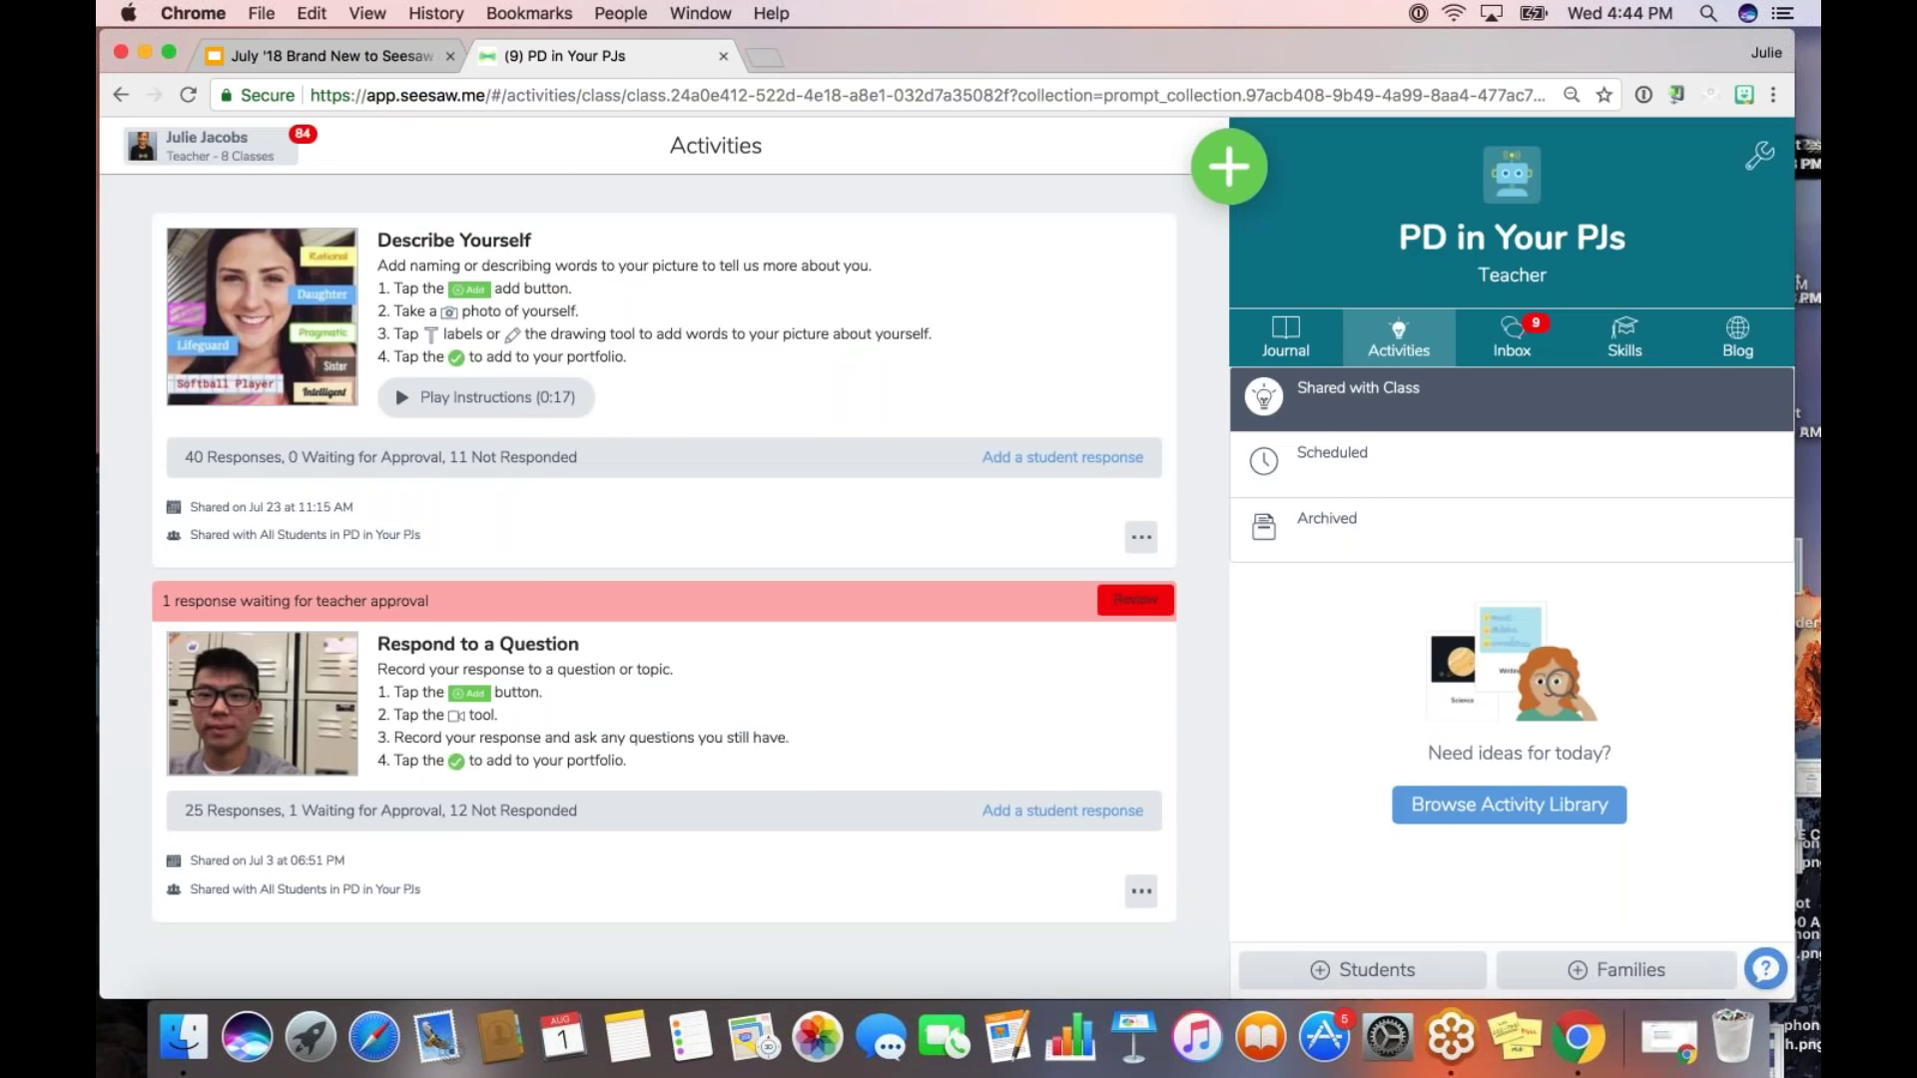
pyautogui.click(1130, 611)
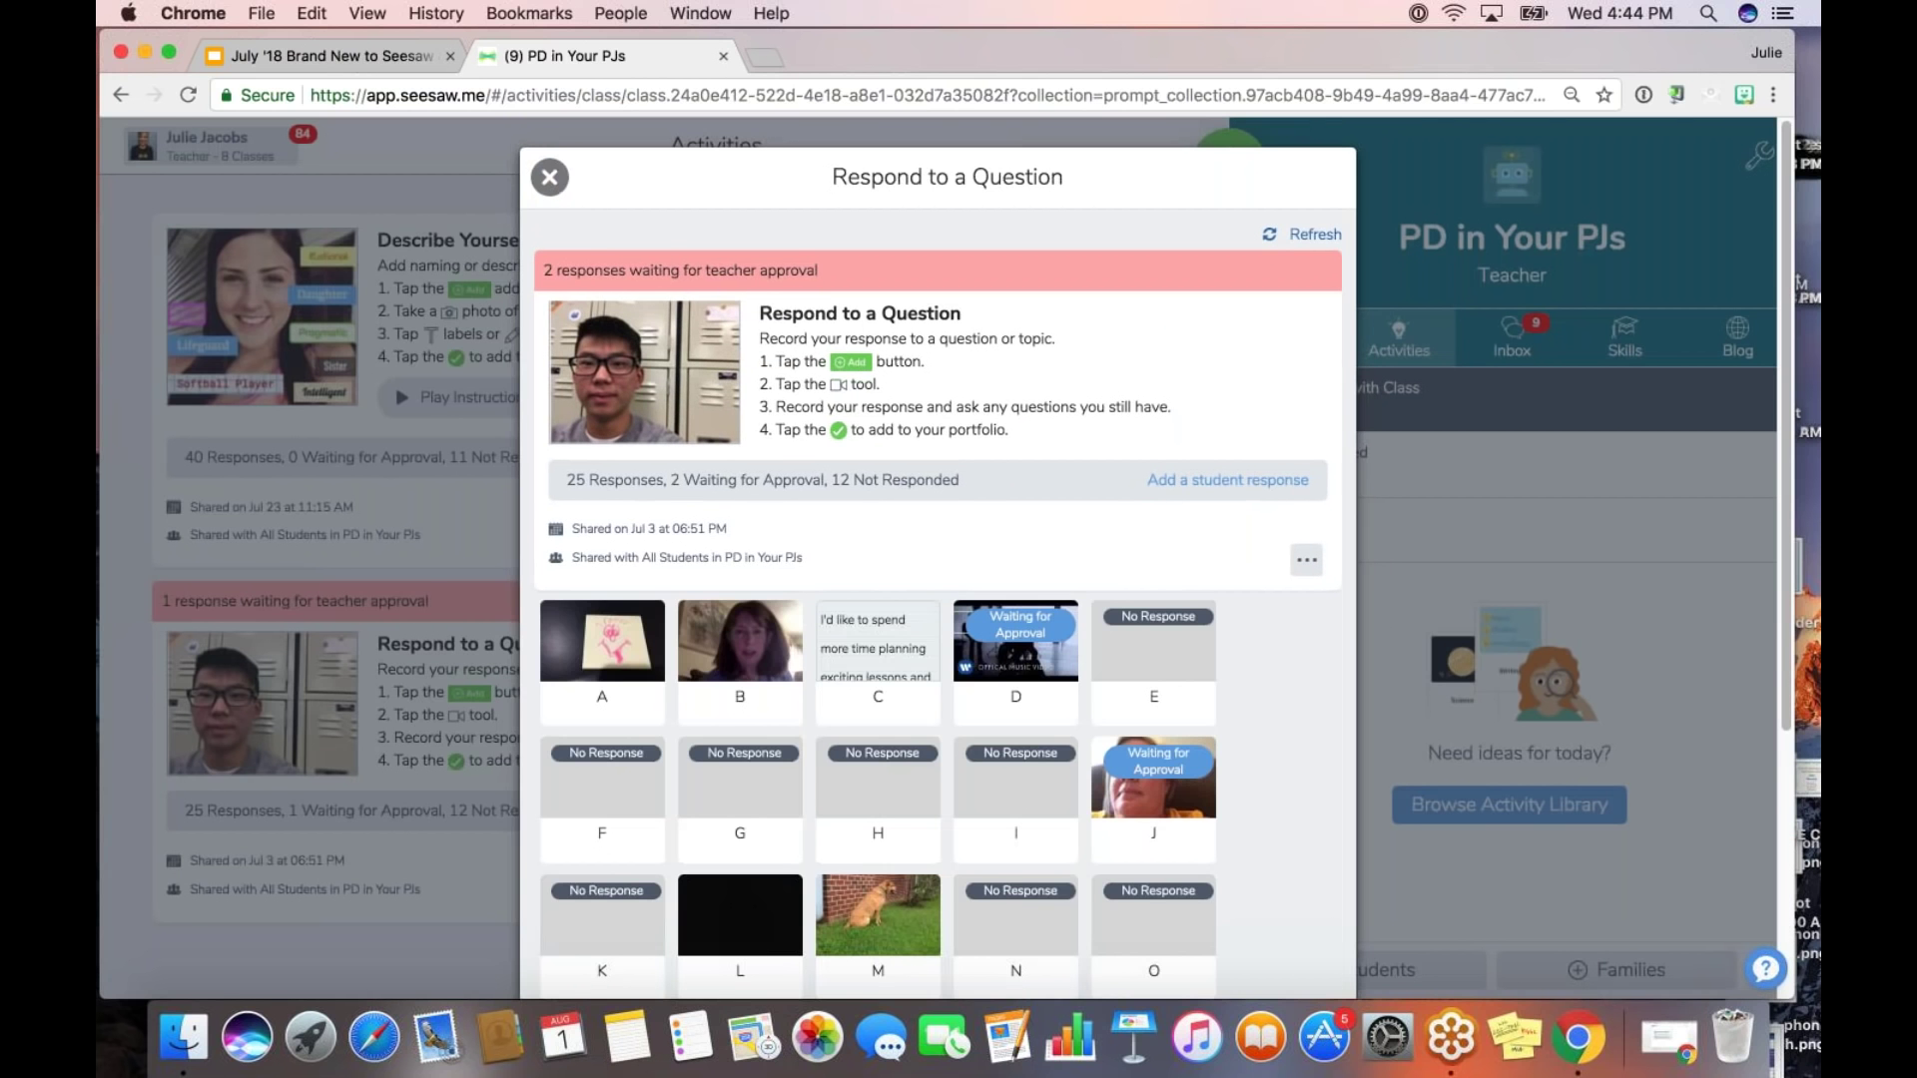
pyautogui.click(550, 178)
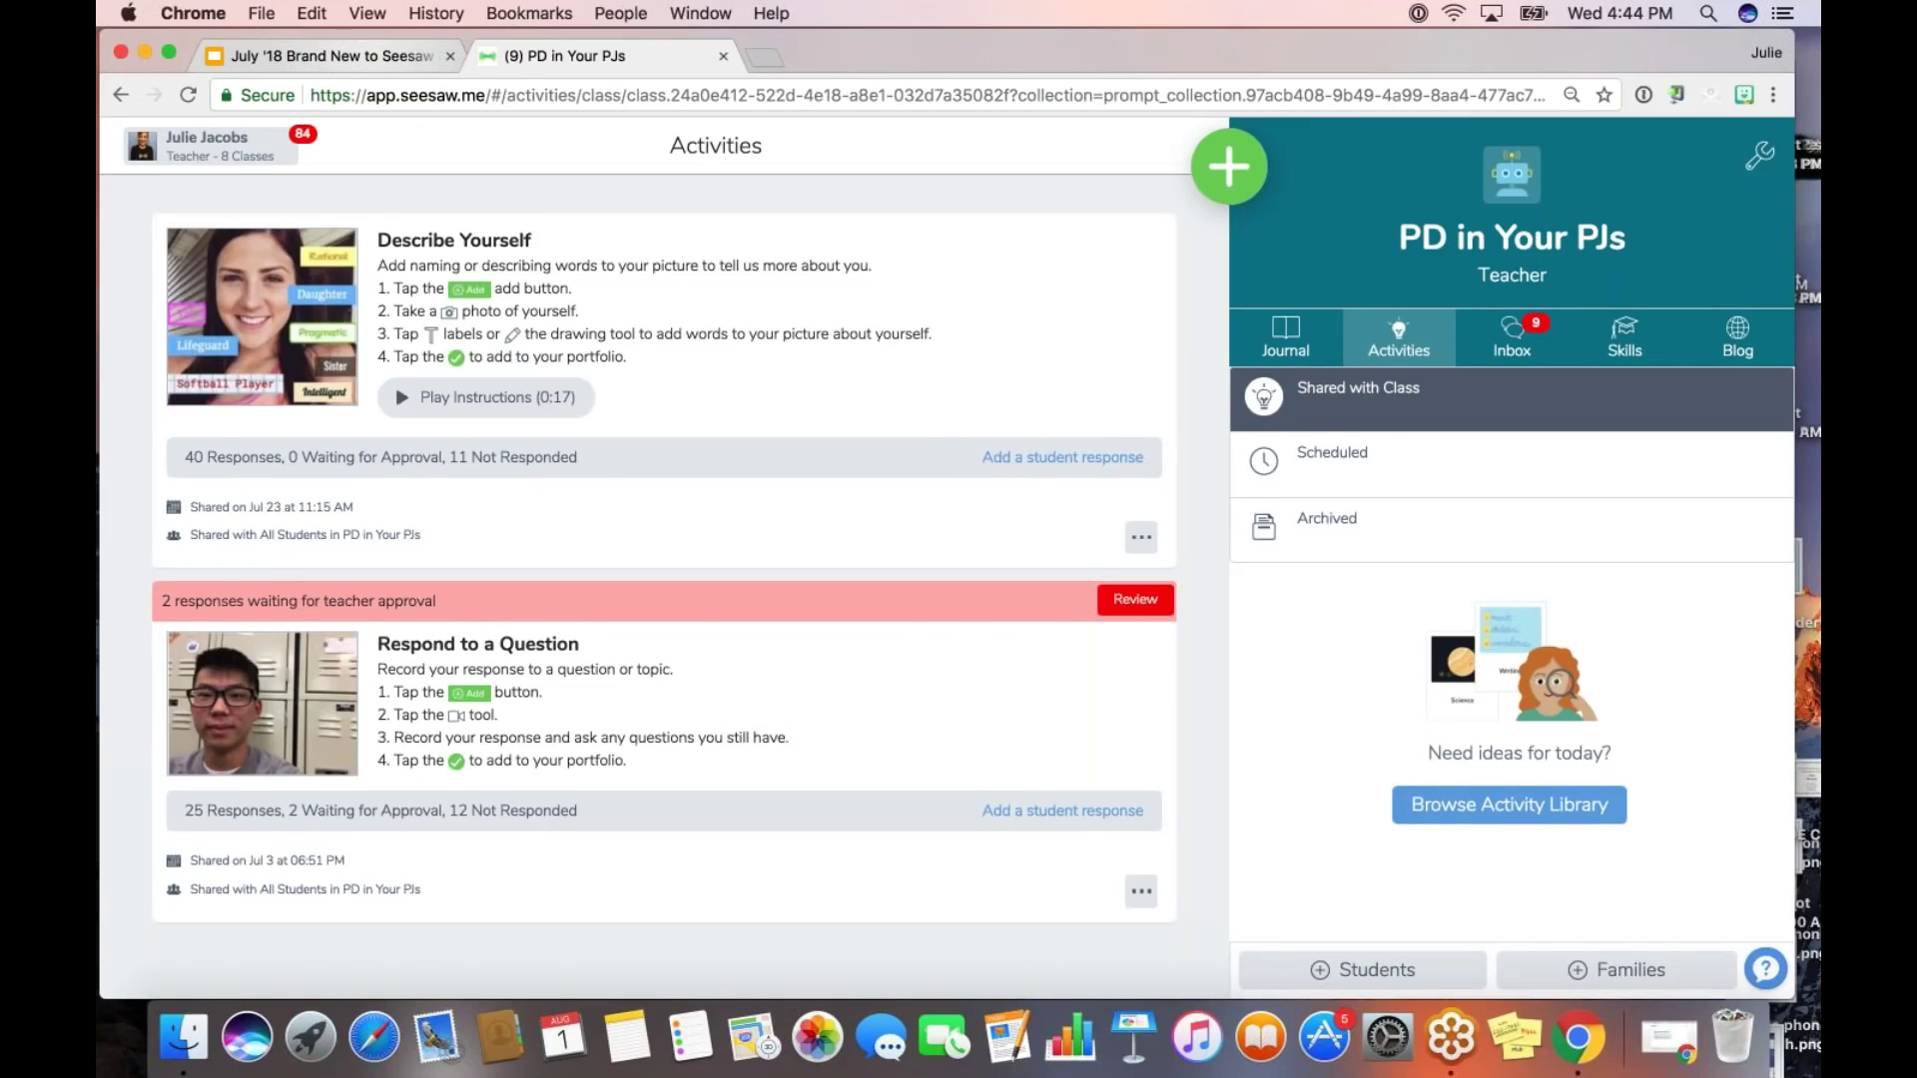
# - Switch back to the slideshow, advance to the 7th Grade Math example, and play its linked multiplying integers video
pyautogui.click(375, 62)
pyautogui.press('super+Return')
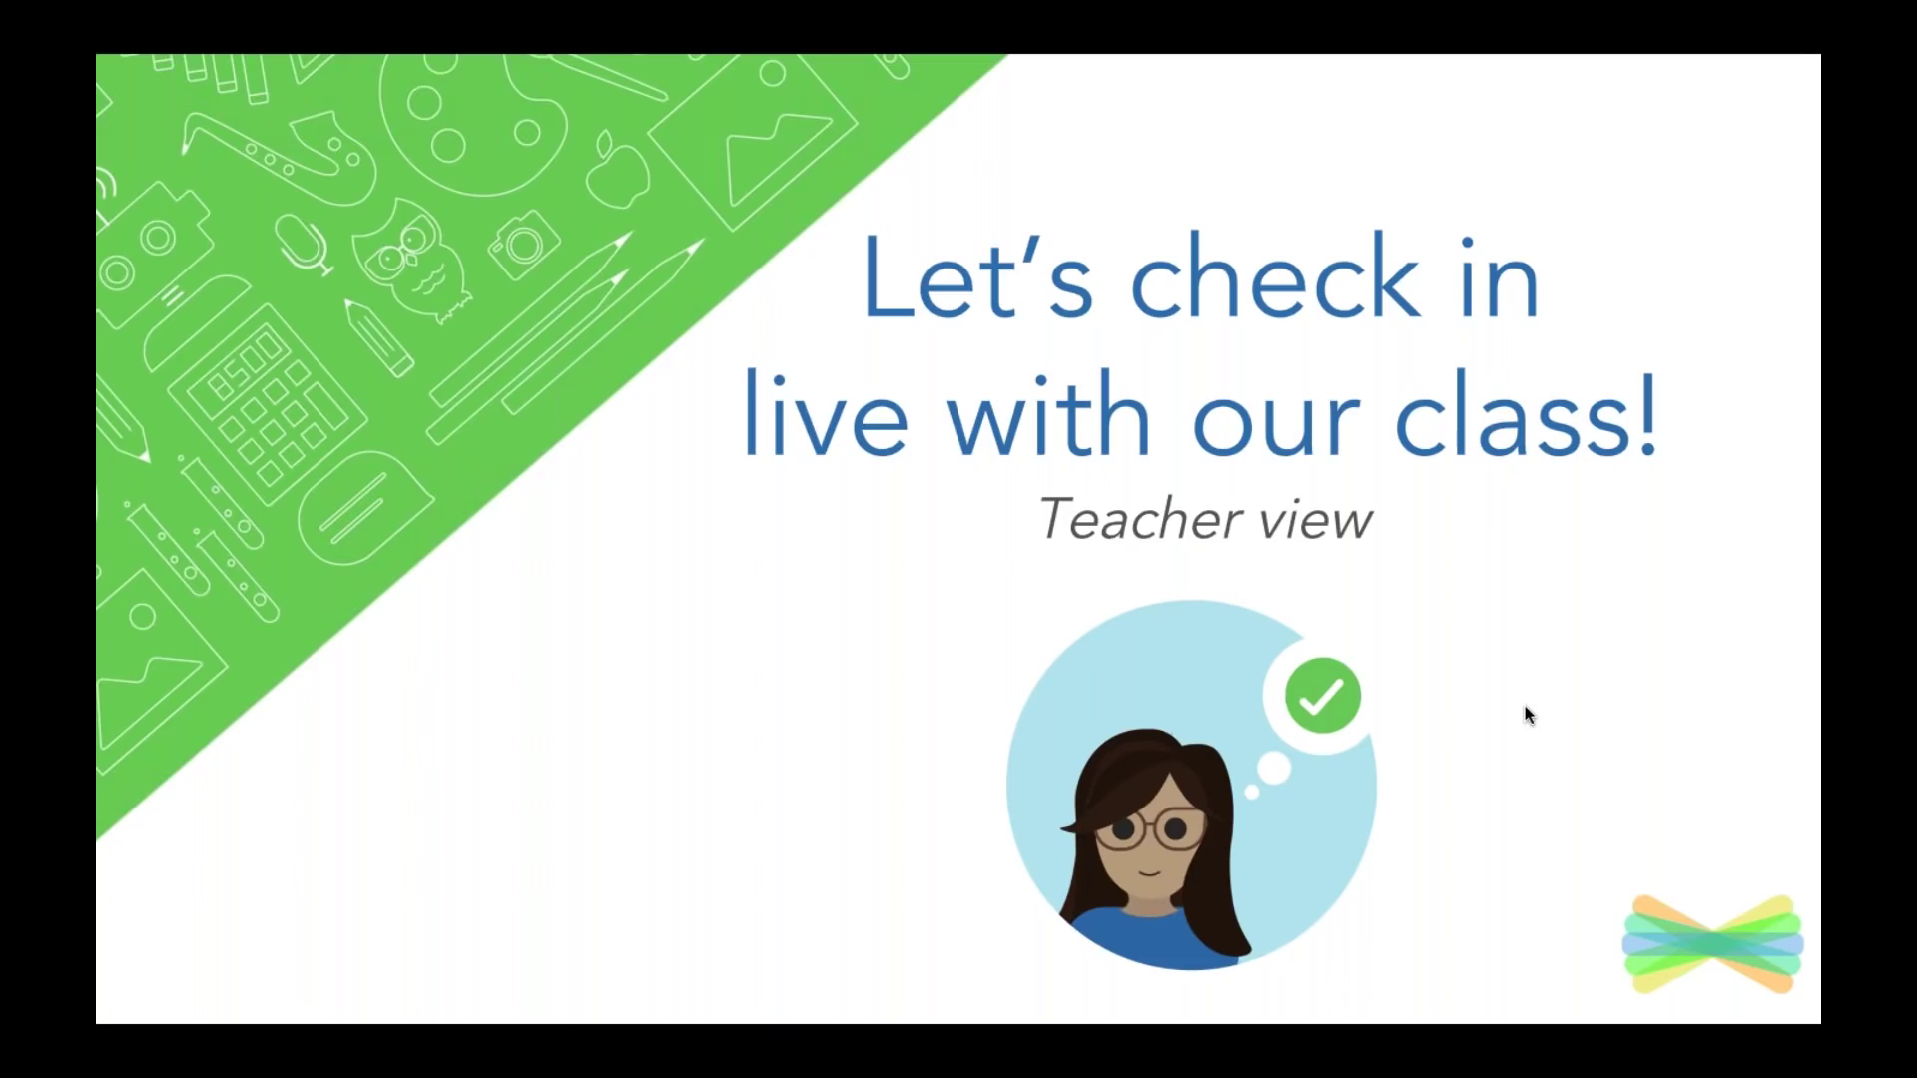
pyautogui.press('Right')
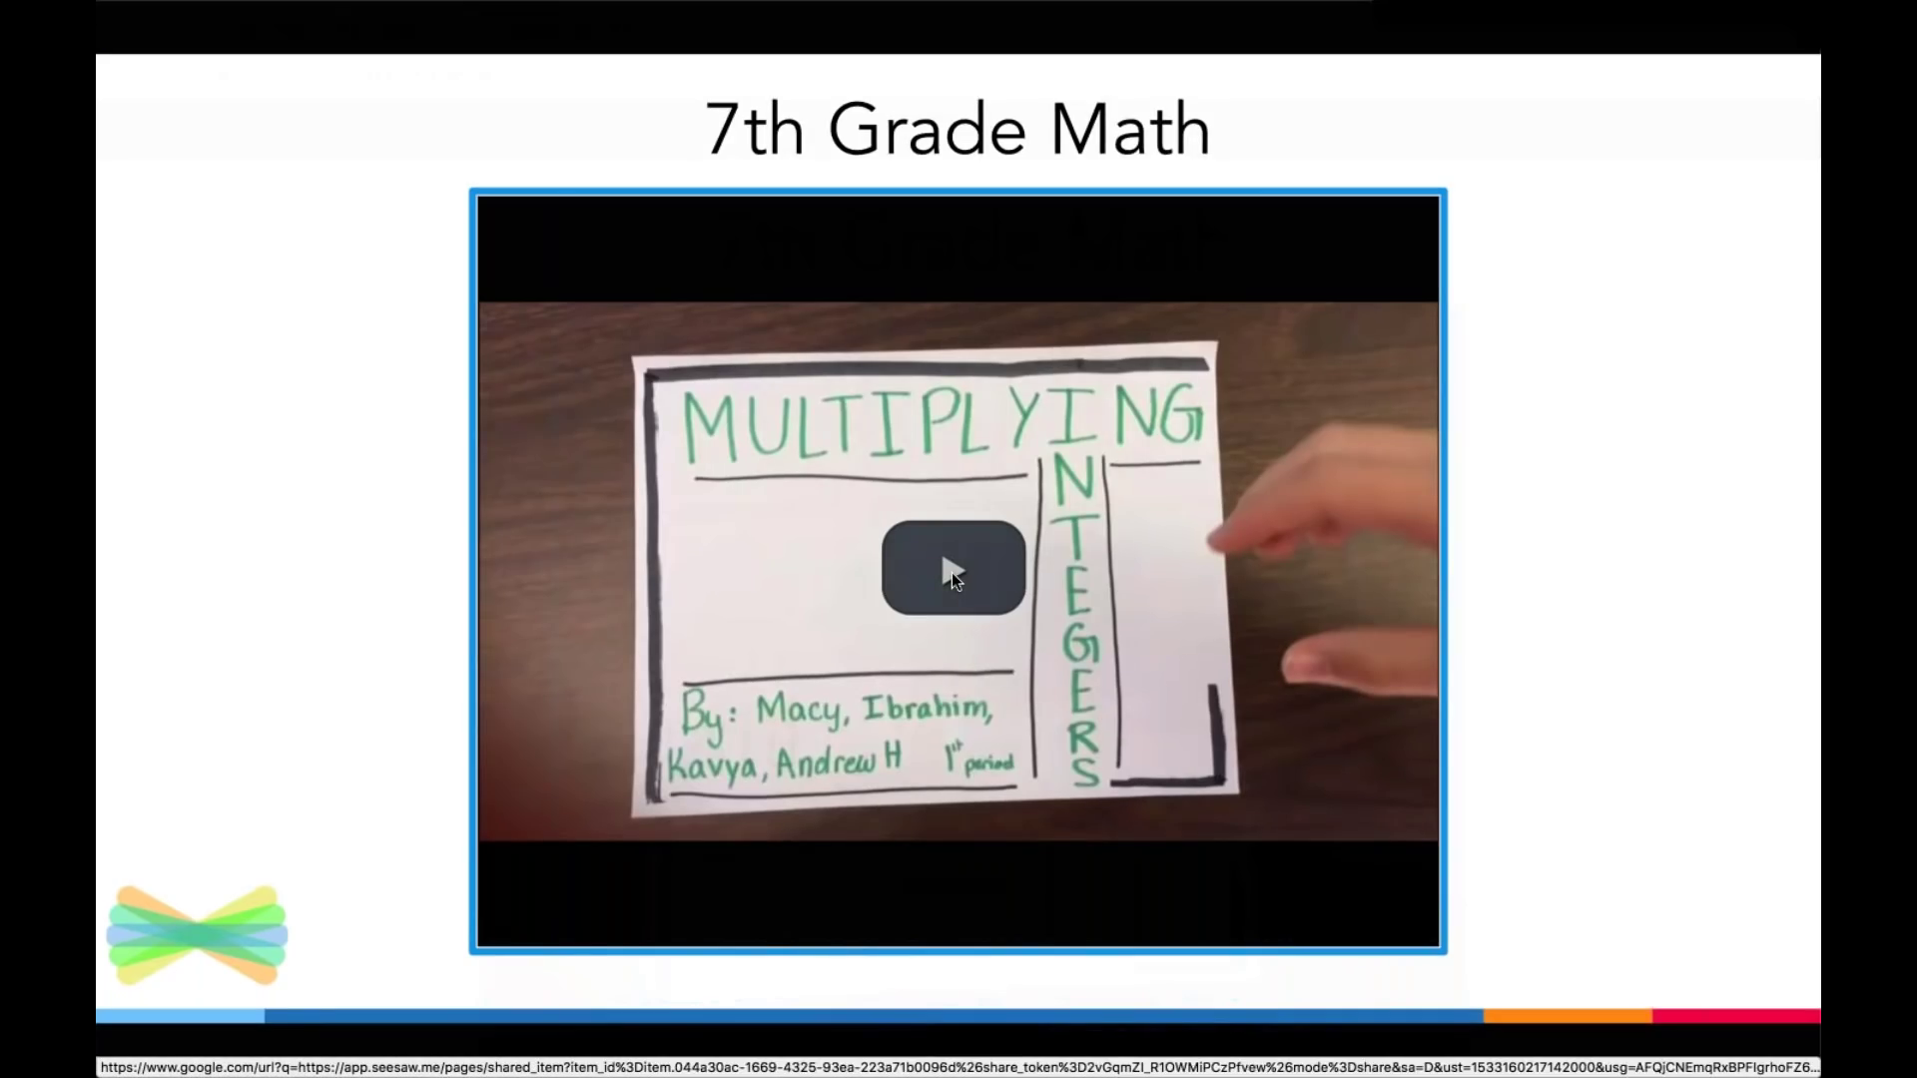
pyautogui.click(950, 572)
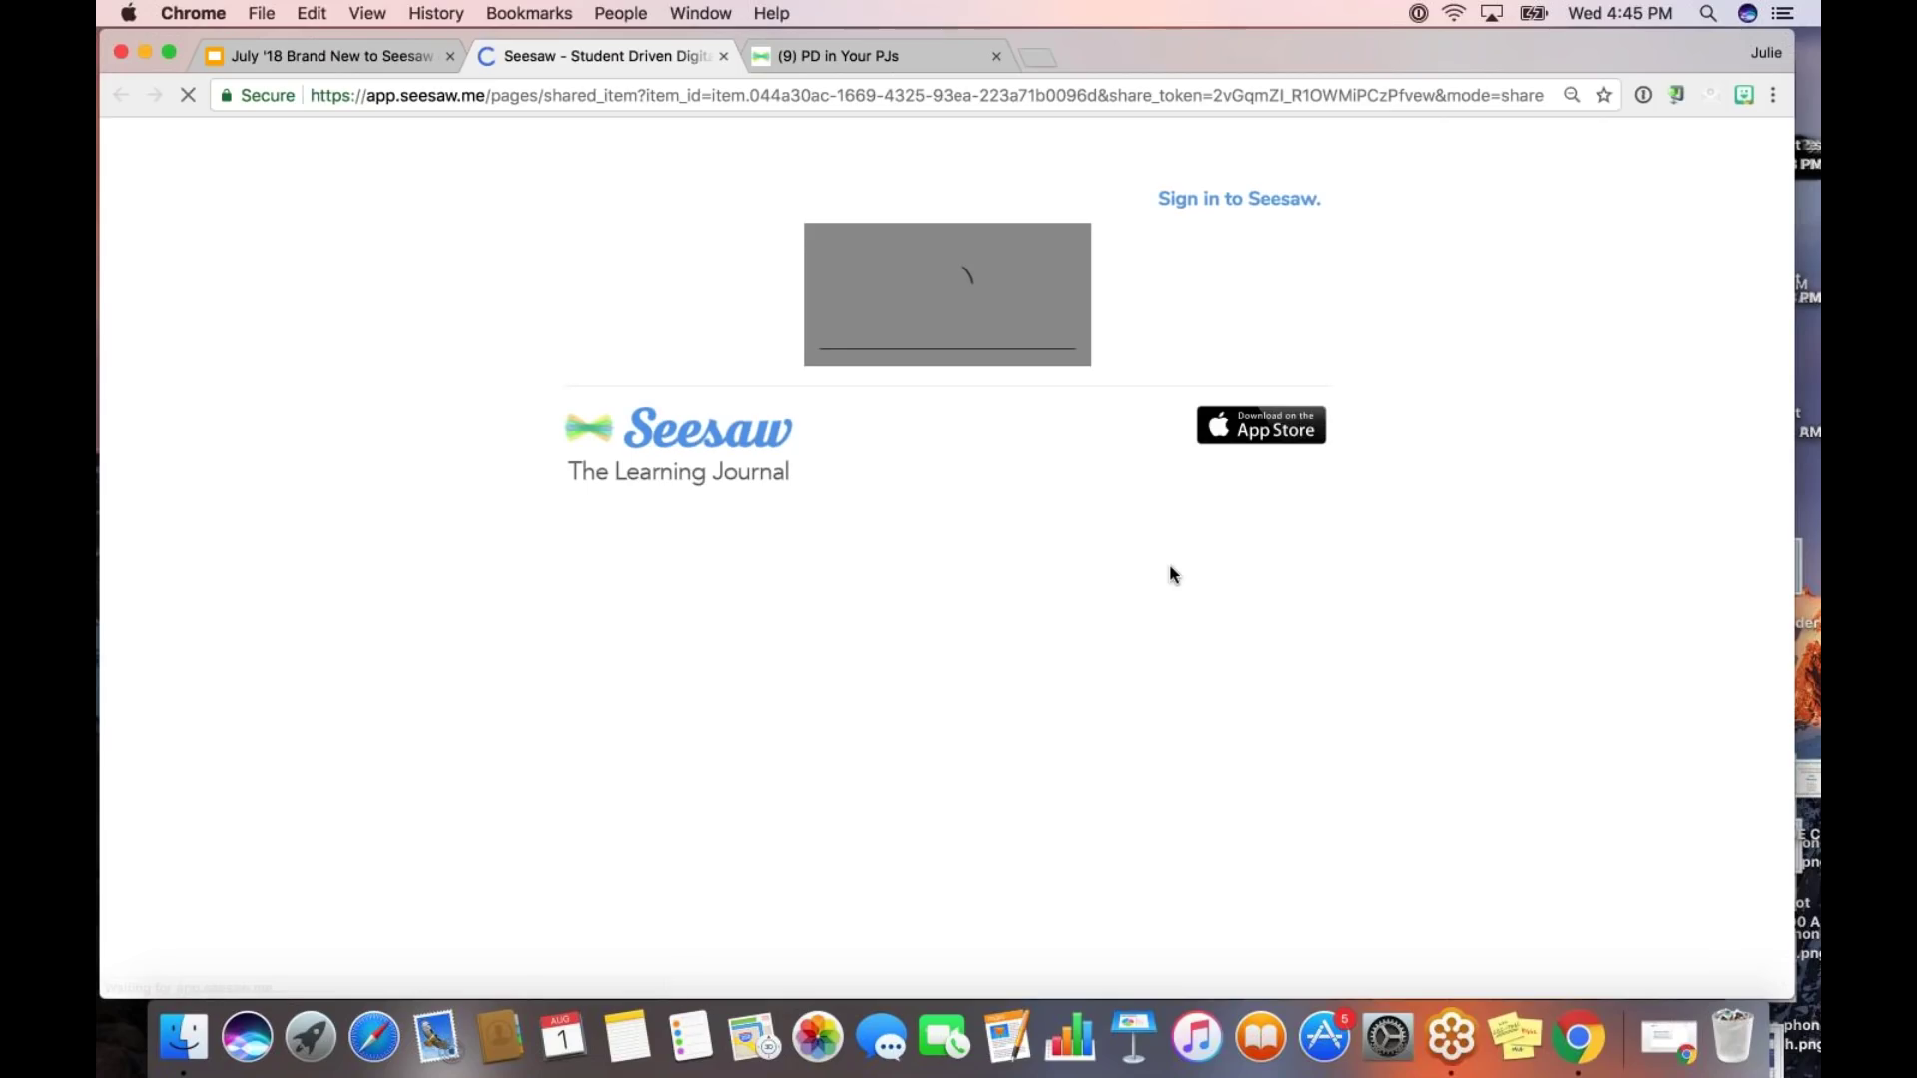
pyautogui.click(960, 527)
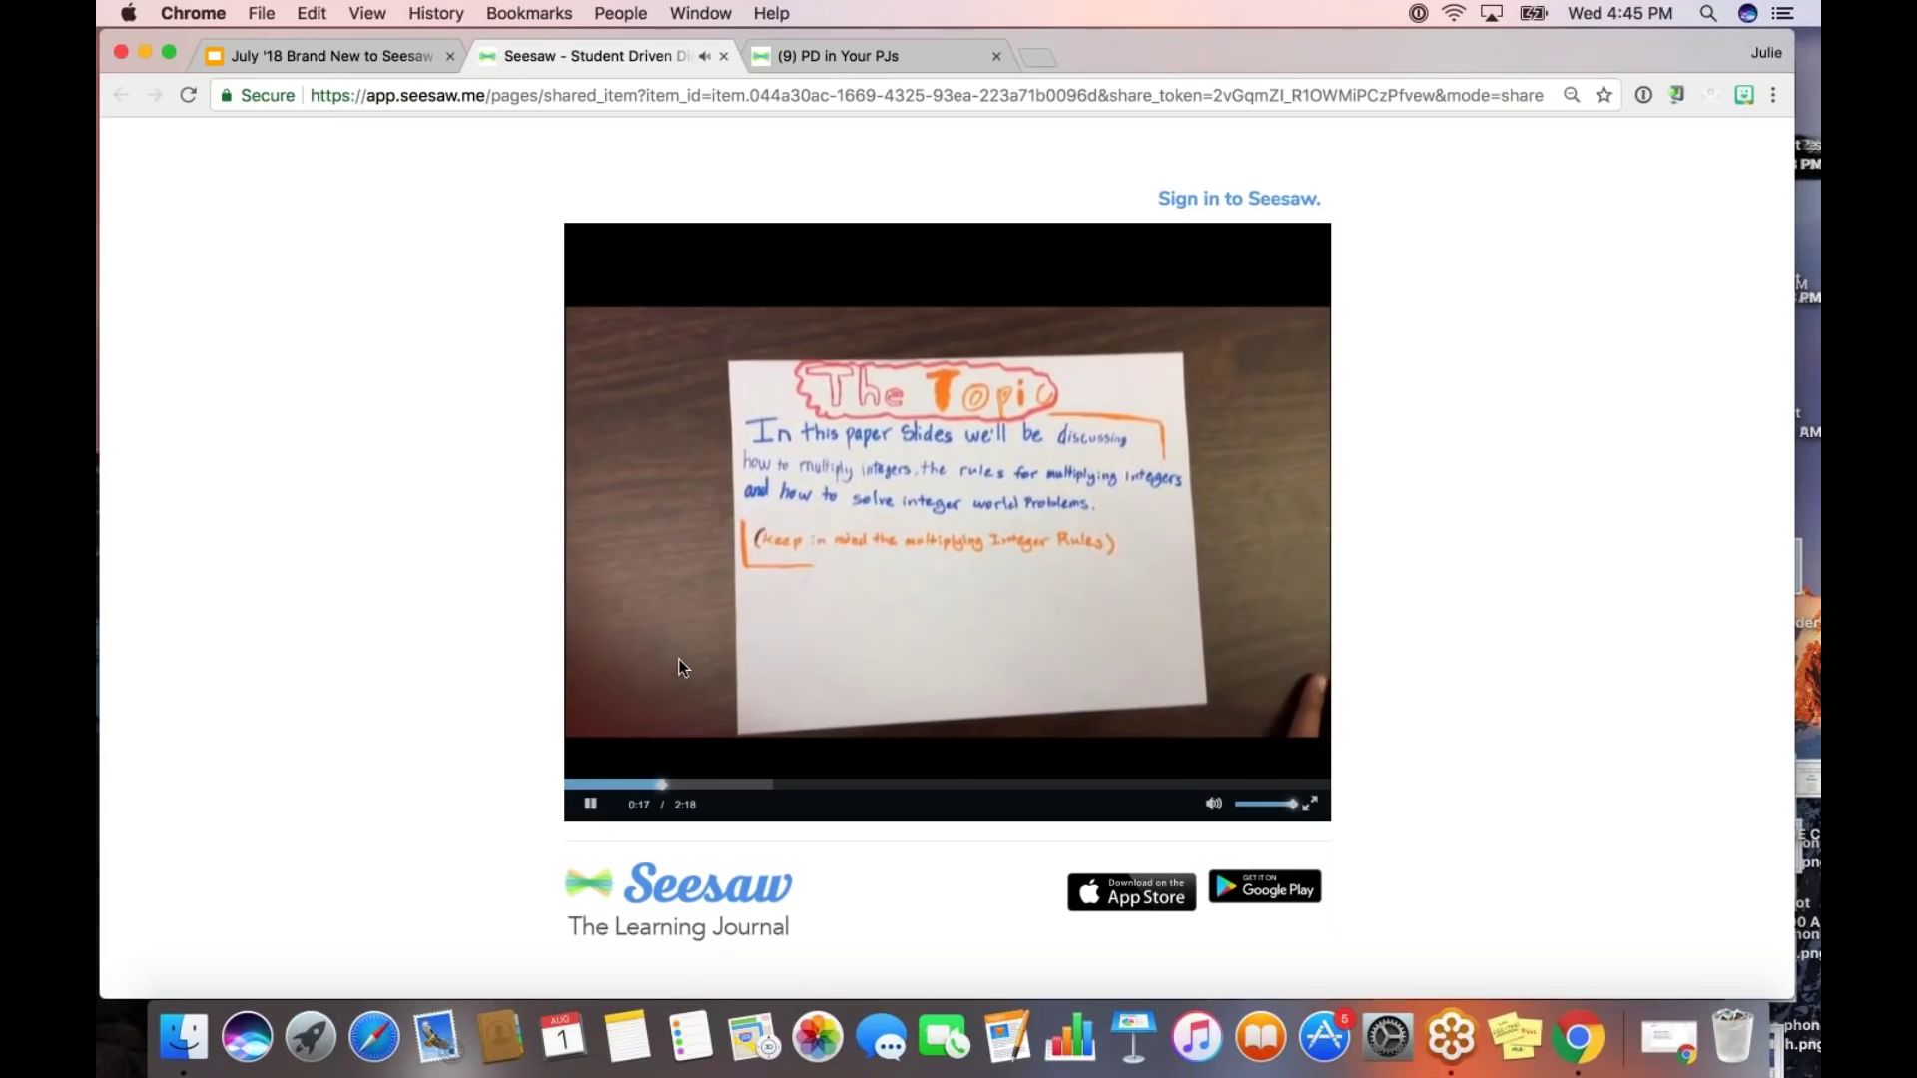
# - Return to the presentation, open the video linked on the HS Foreign Language slide, and pause it after a short preview
pyautogui.press('super+1')
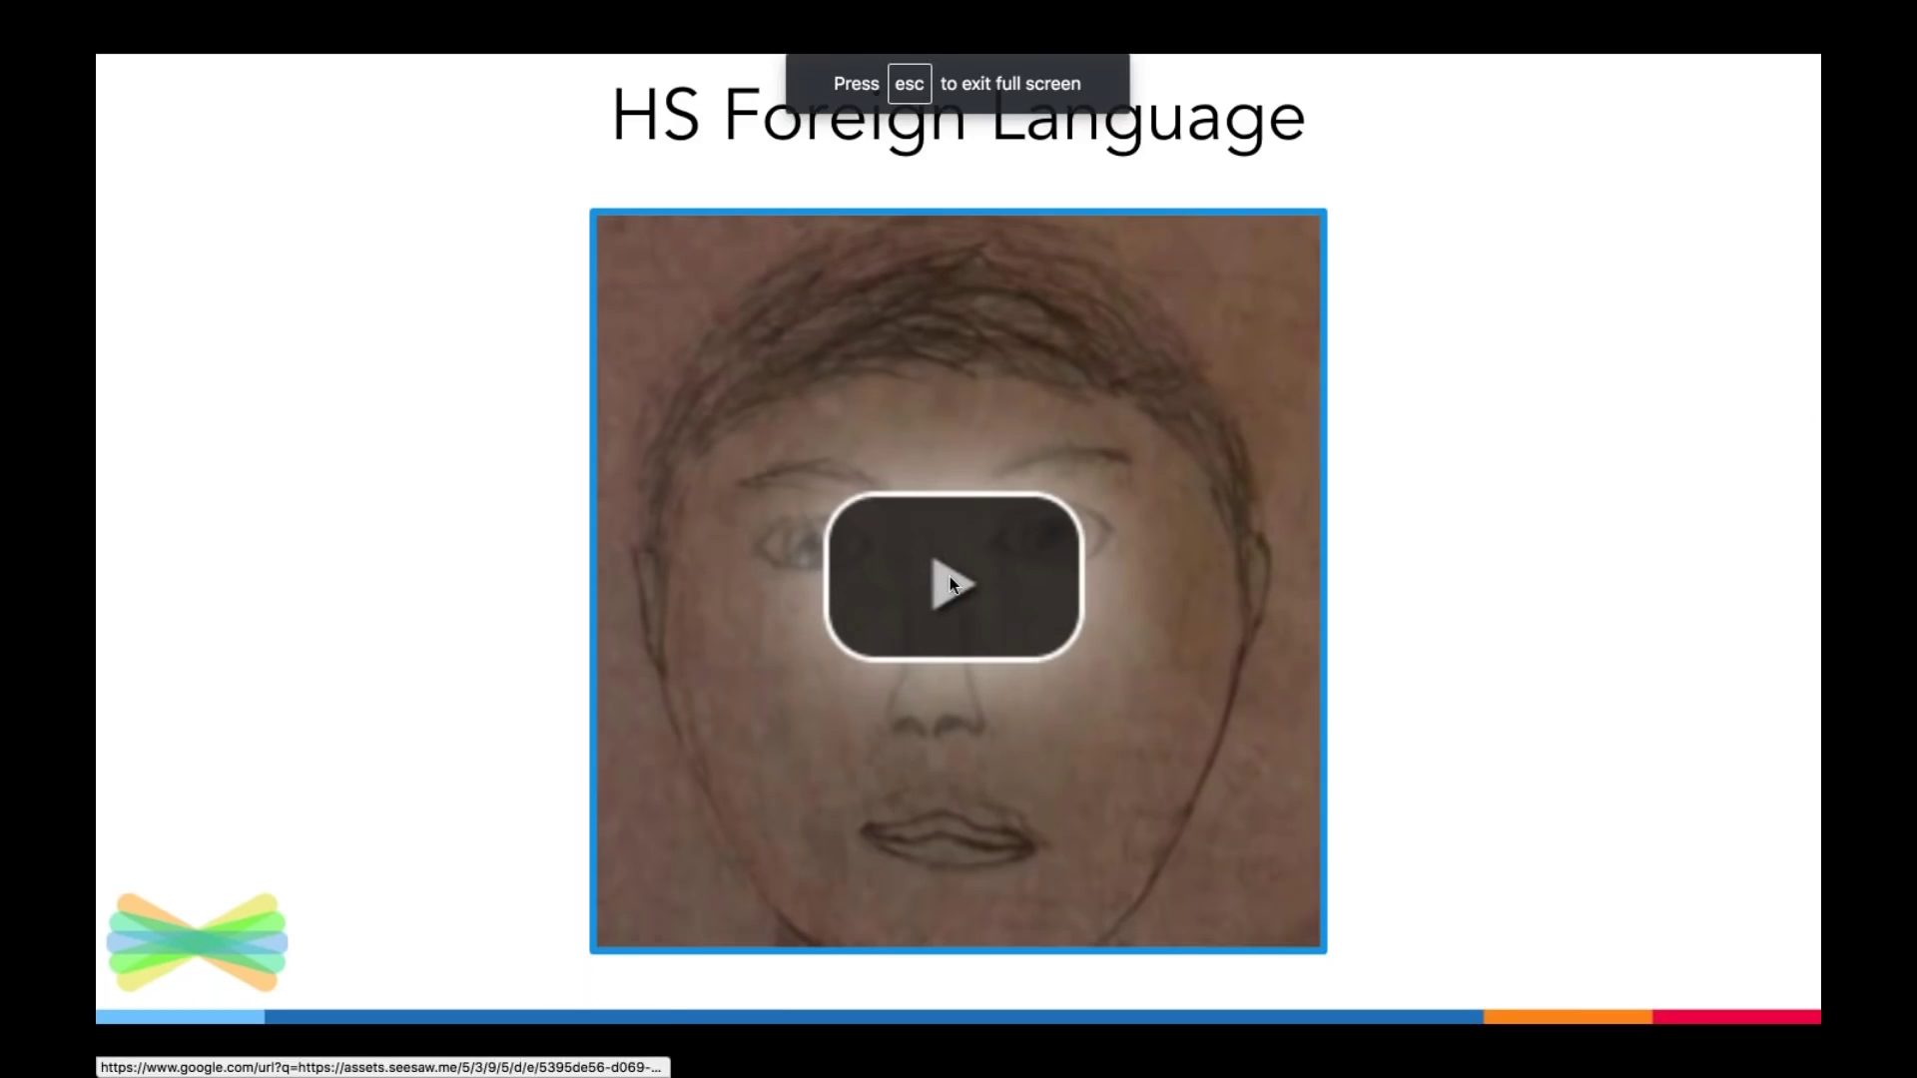
pyautogui.press('Escape')
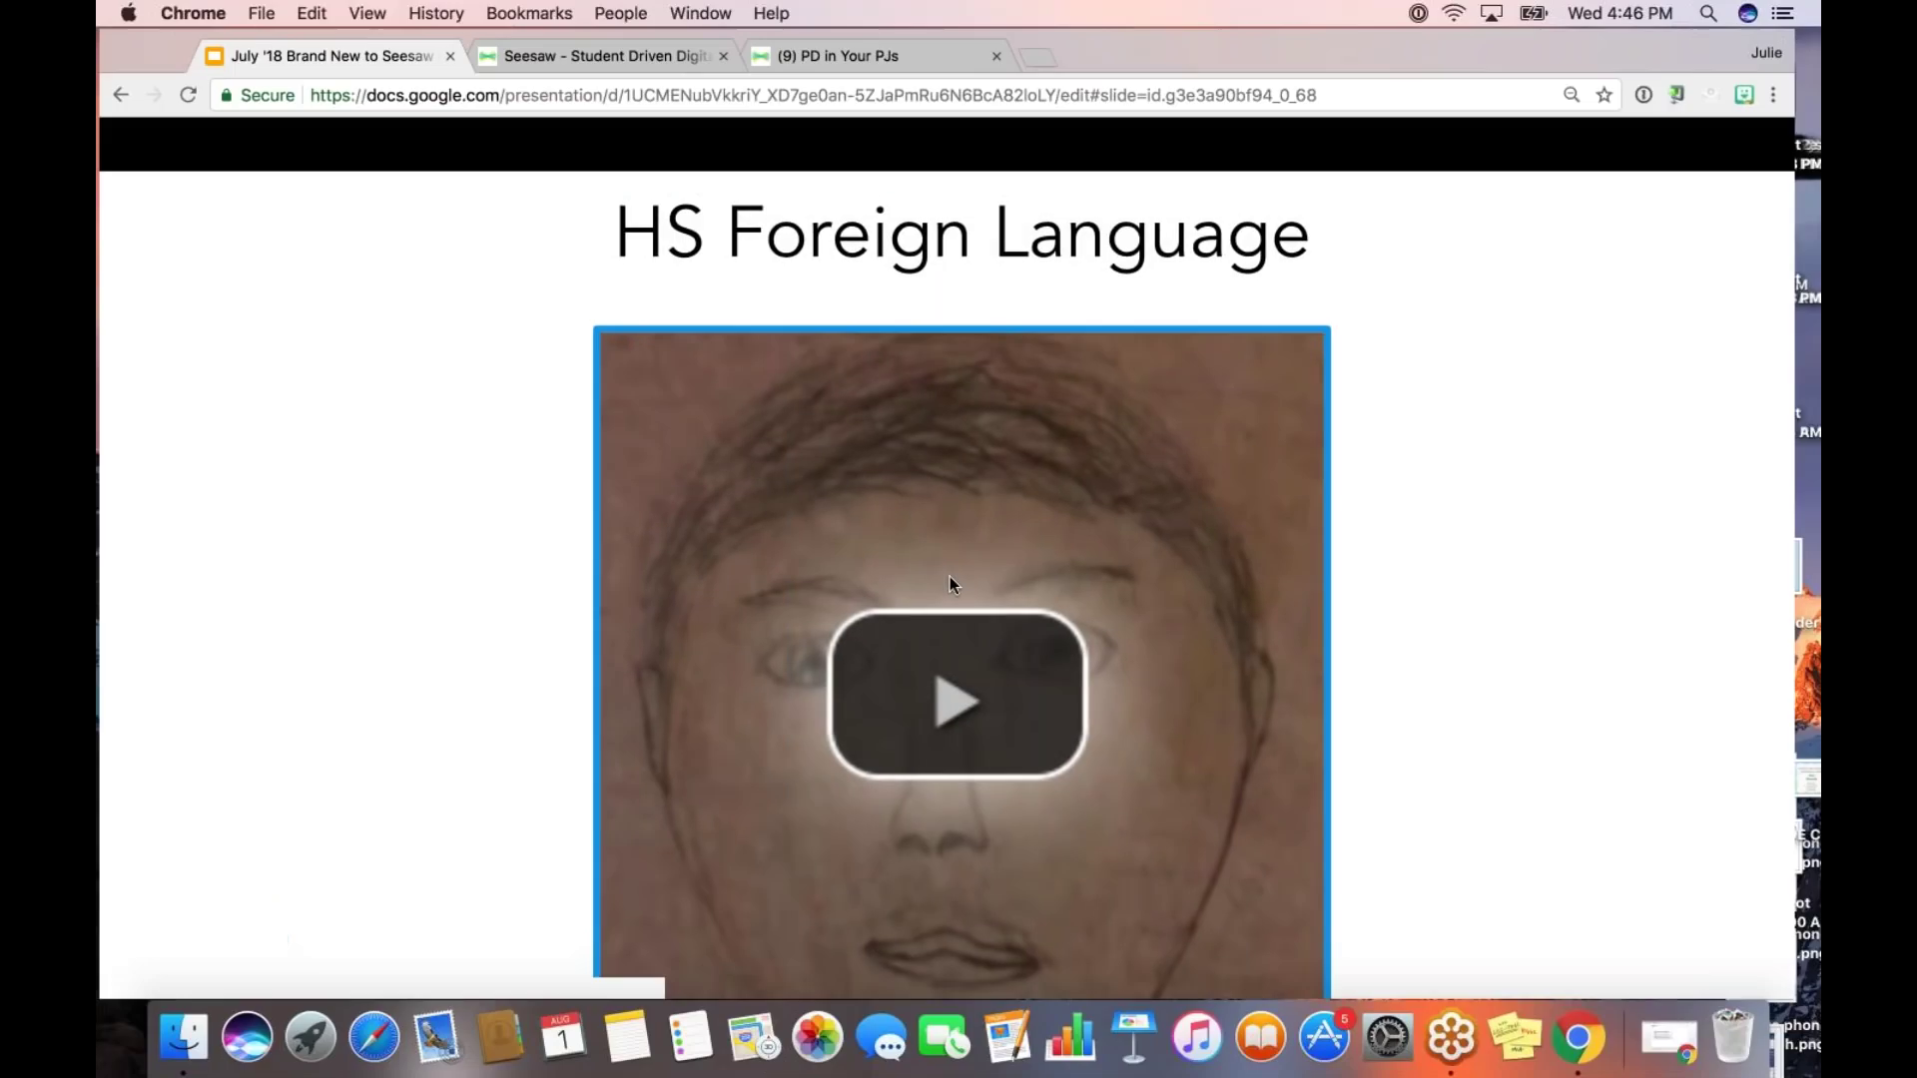
pyautogui.click(949, 577)
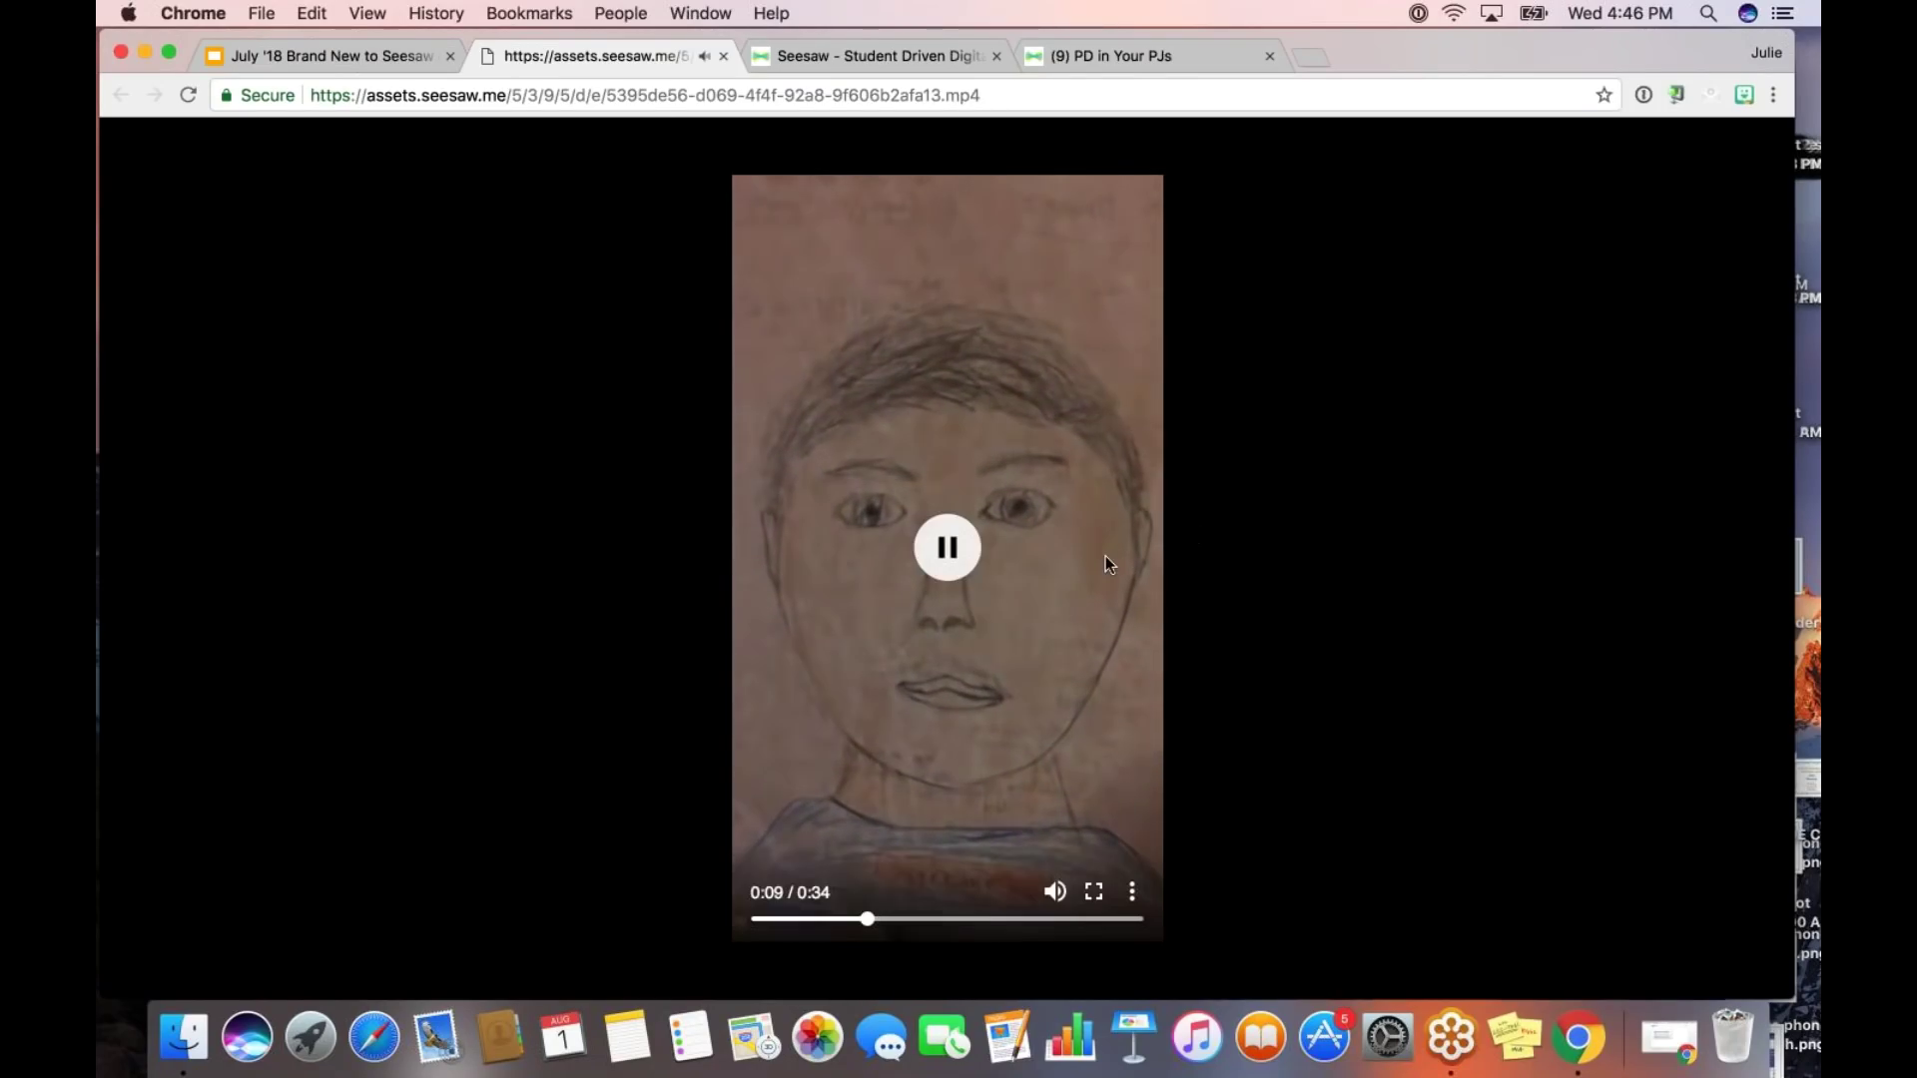
pyautogui.click(947, 547)
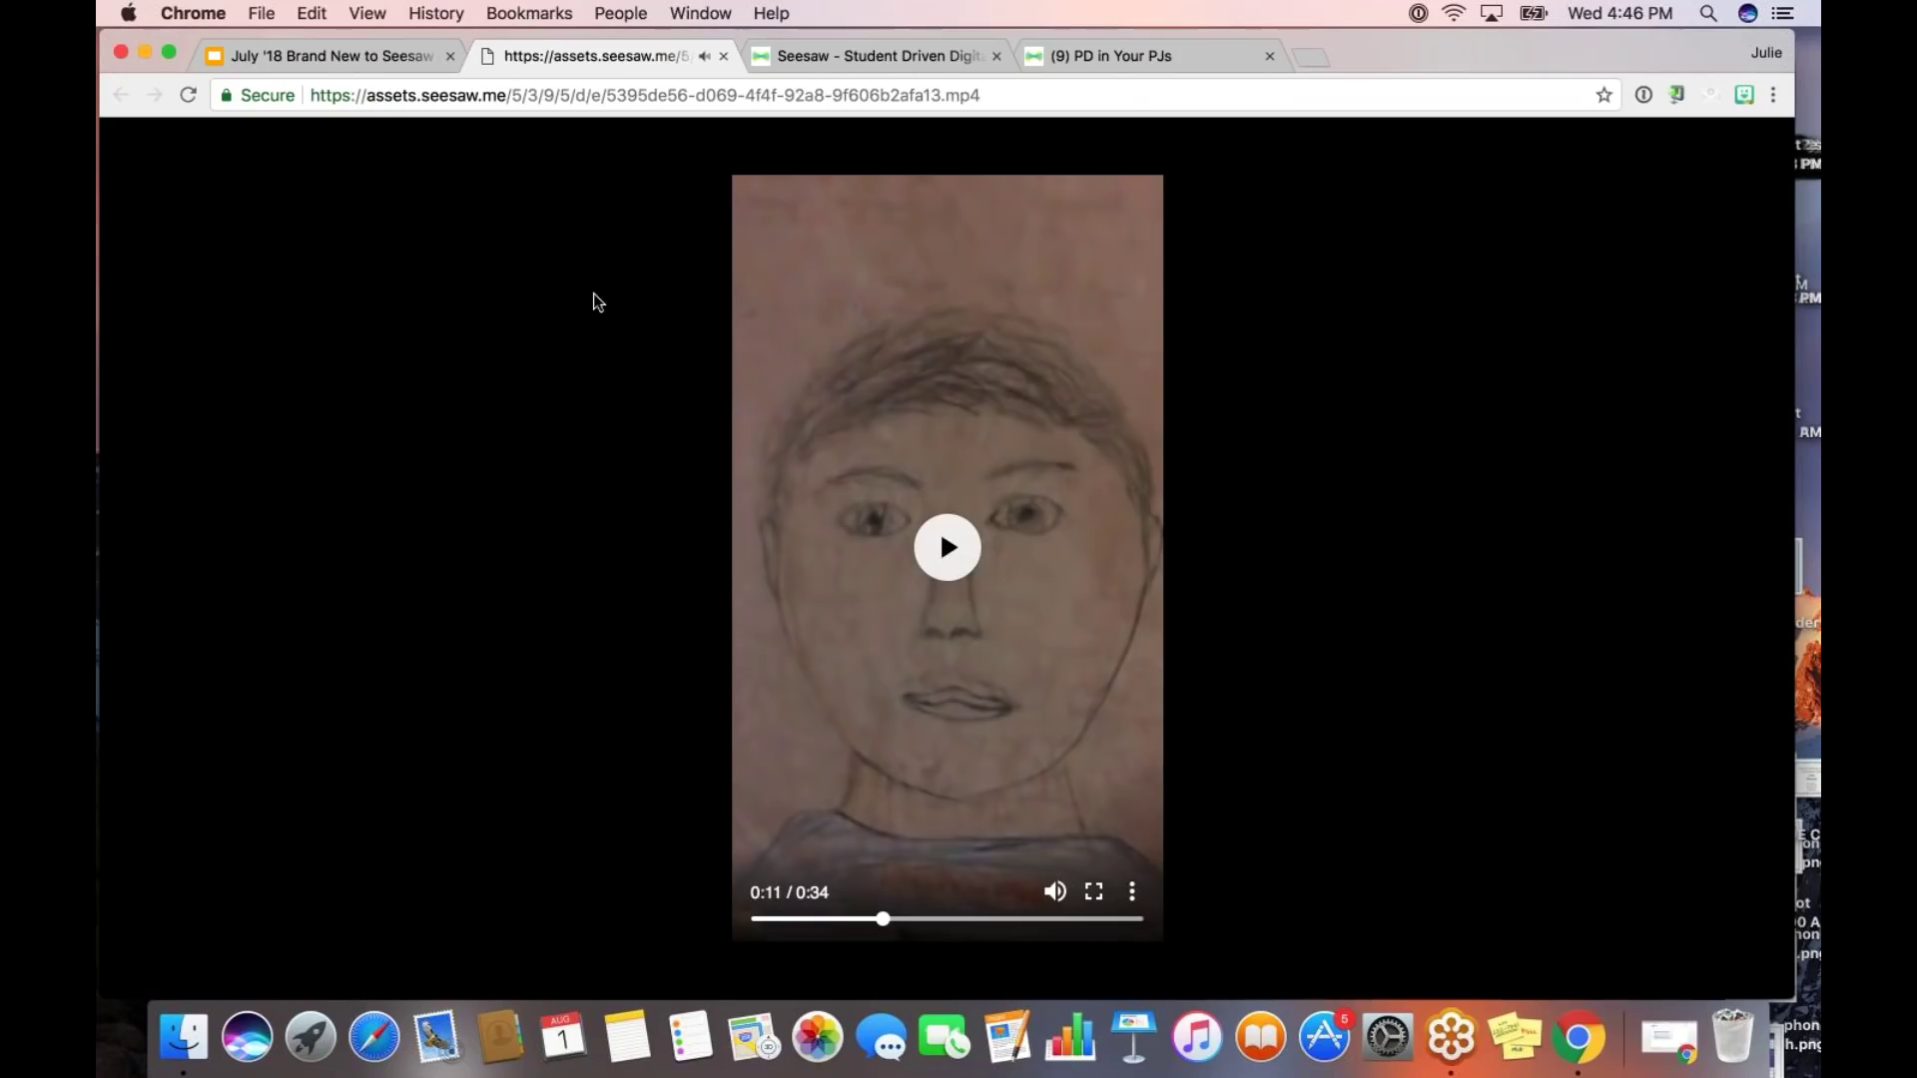
# - Return to the slideshow, advance past the 11th Grade ELA example to the Activities to Get Started slide, and end the slideshow
pyautogui.click(364, 63)
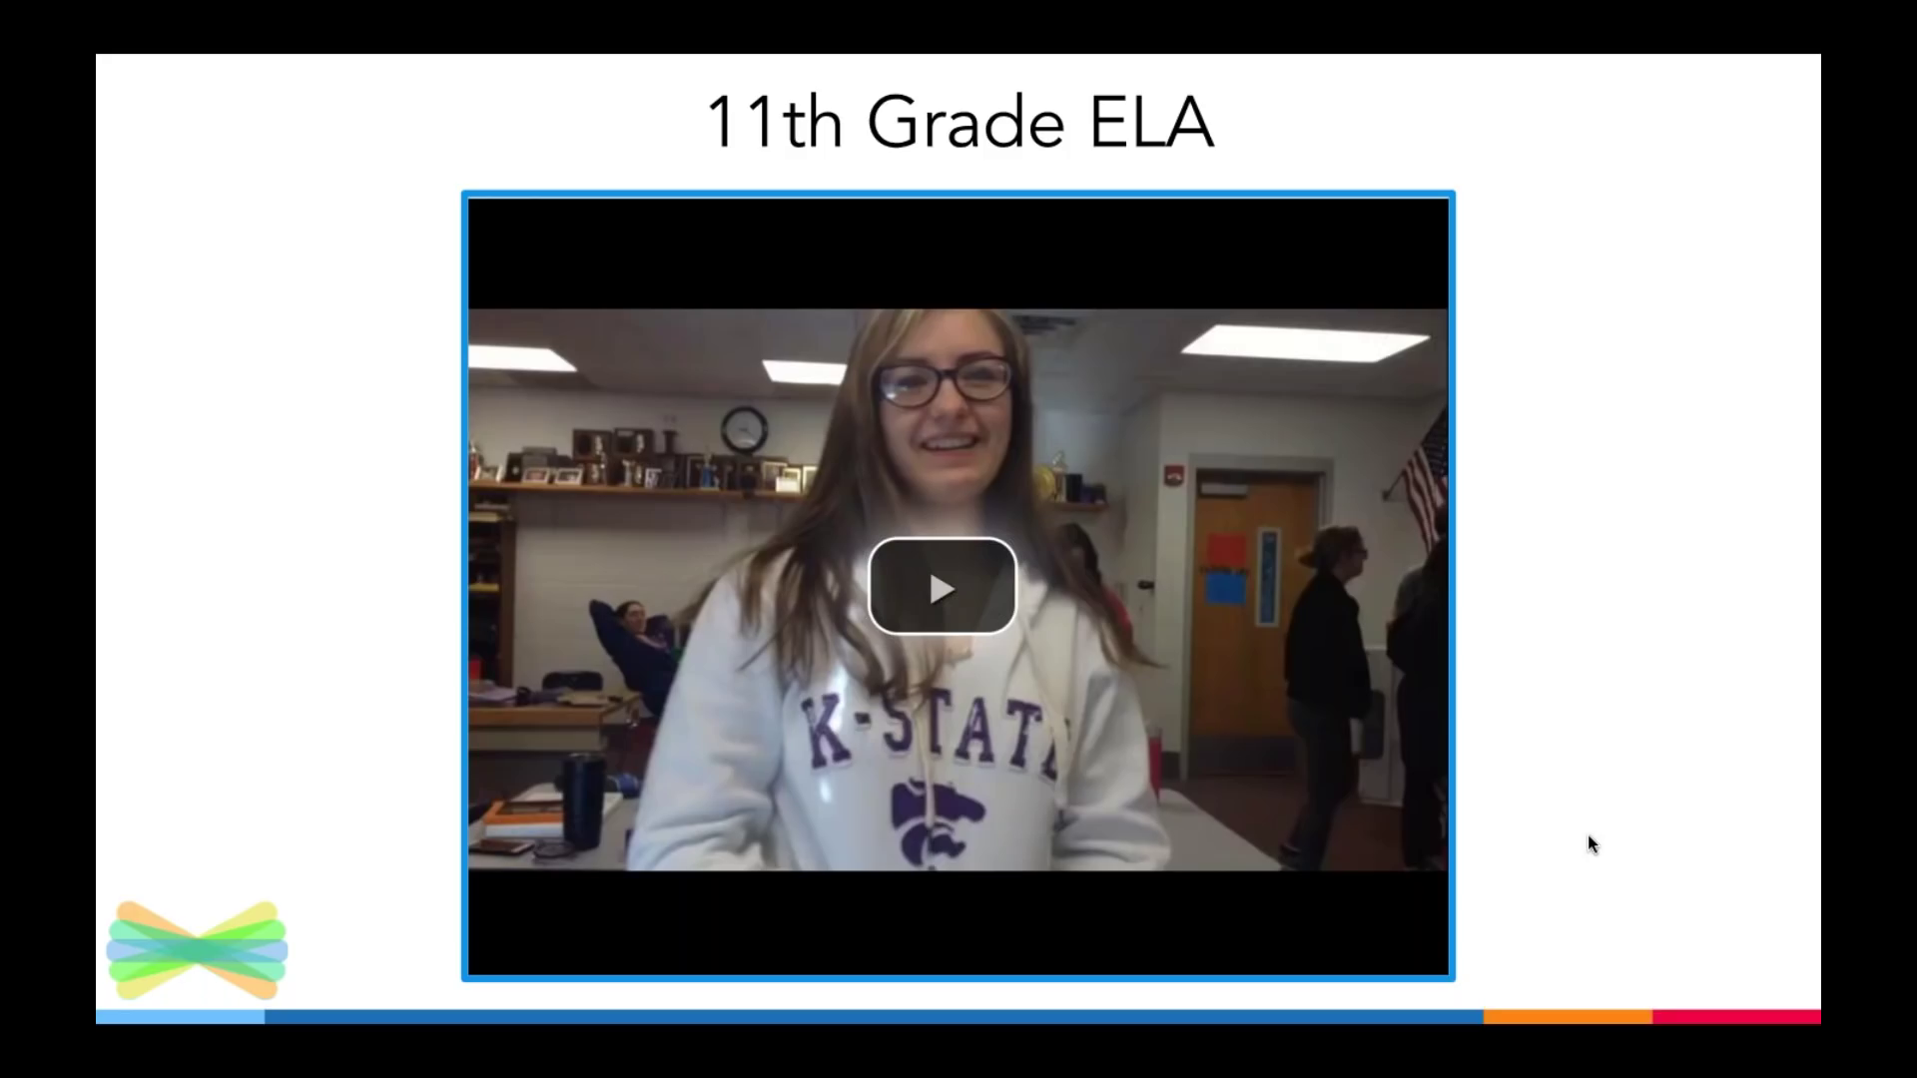
pyautogui.press('Right')
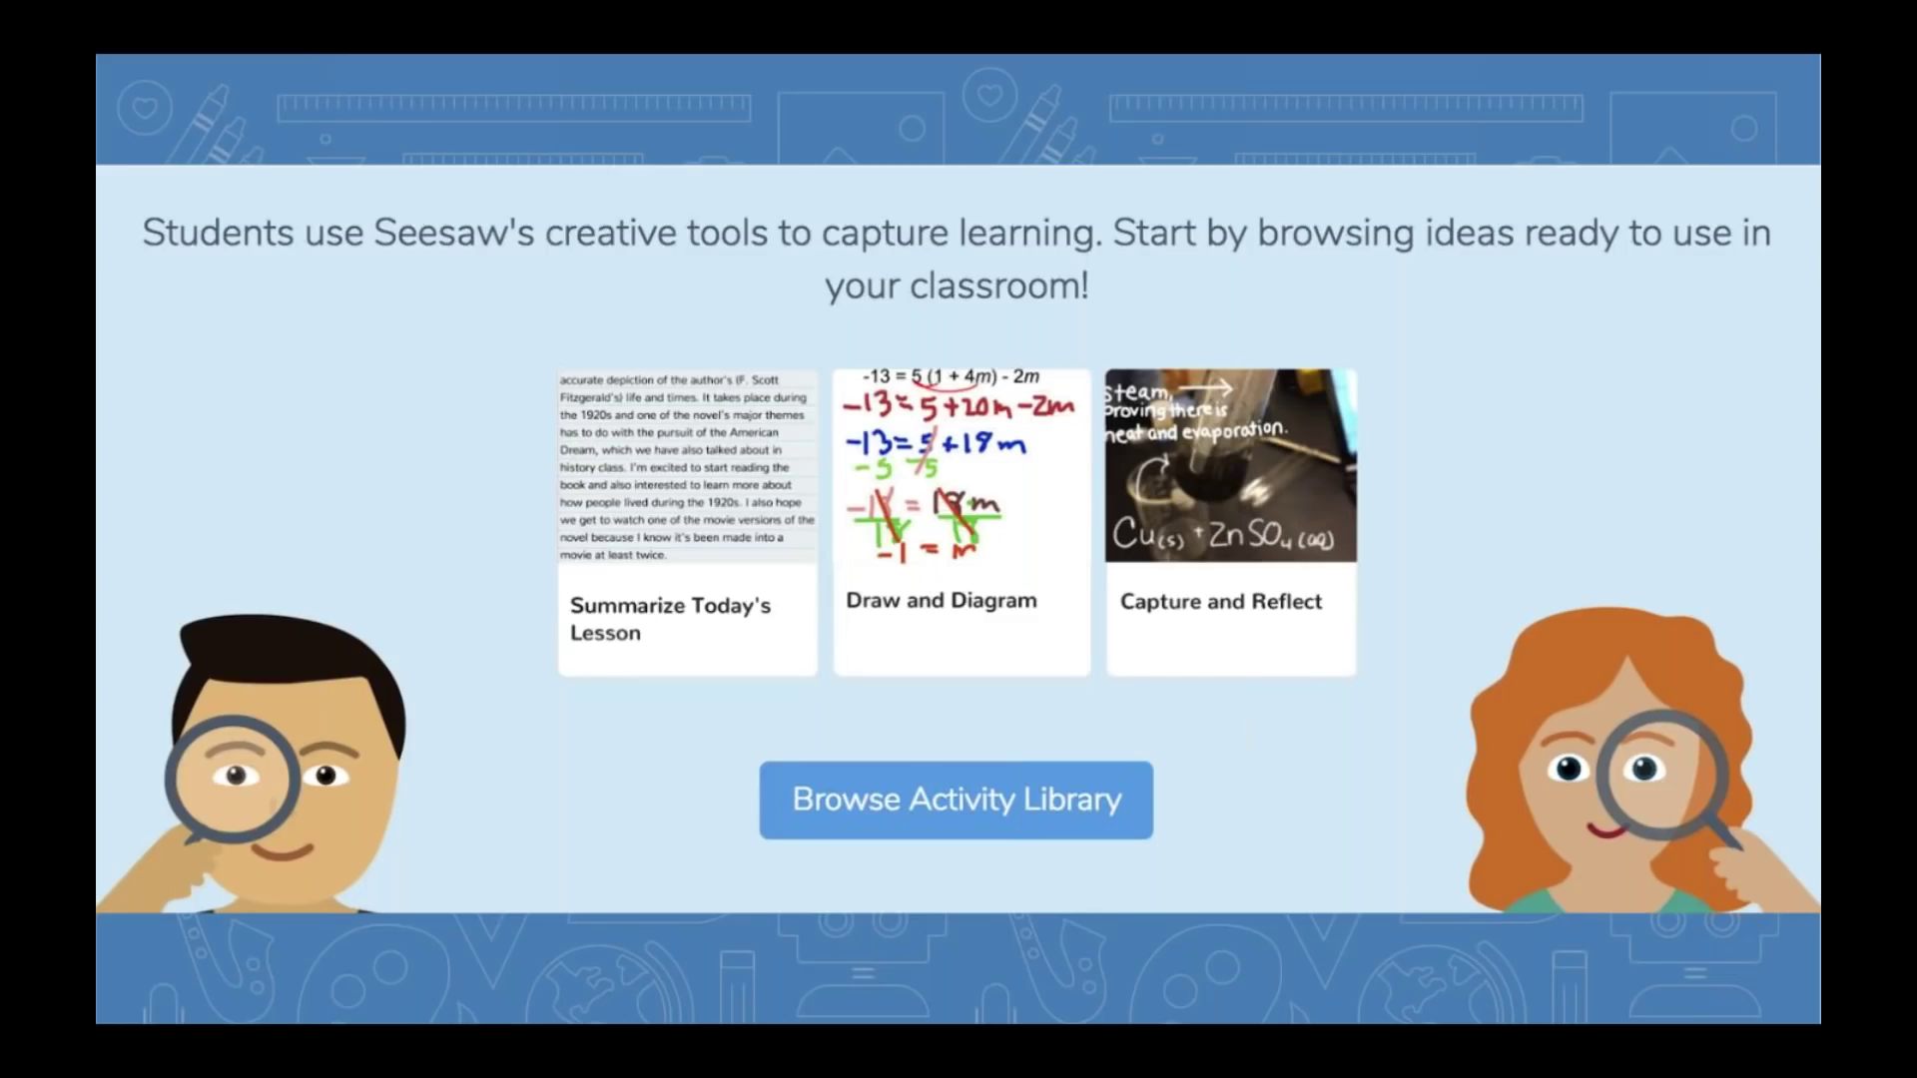
pyautogui.press('Right')
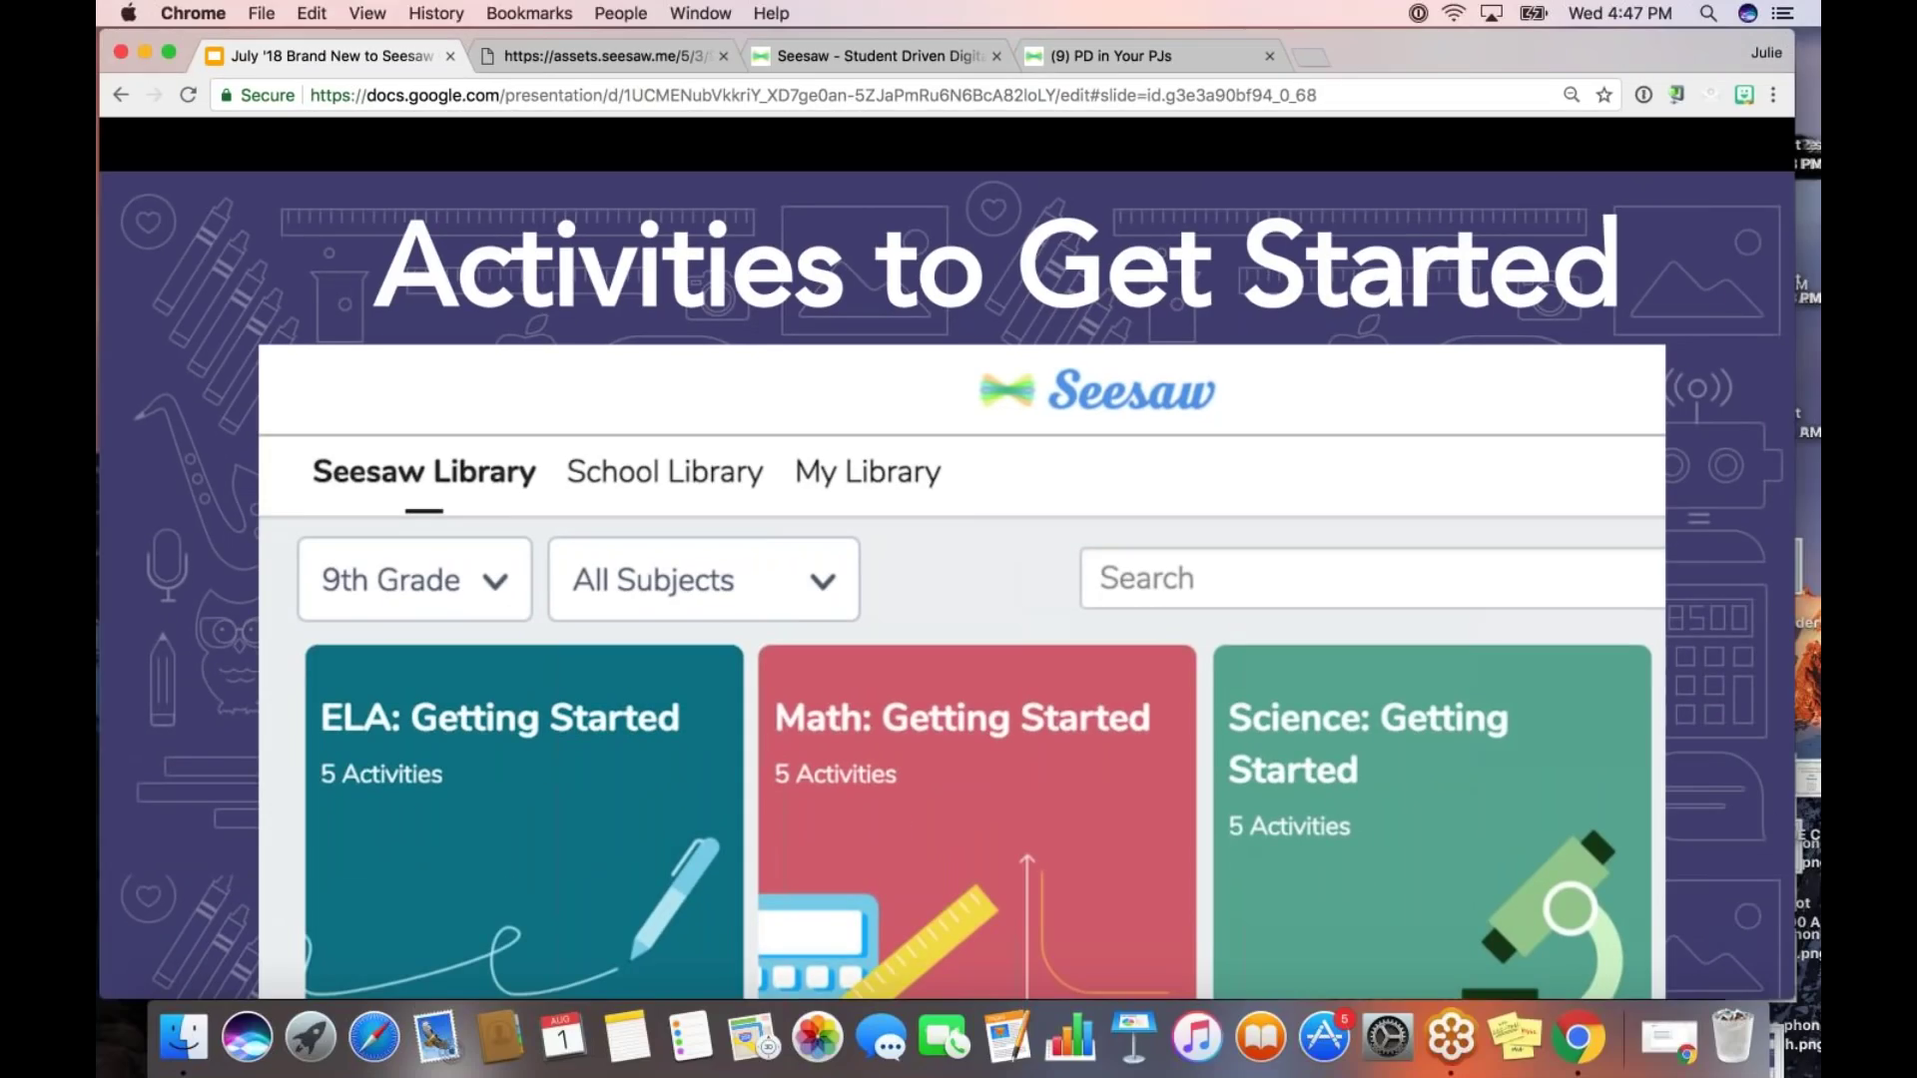
pyautogui.press('Escape')
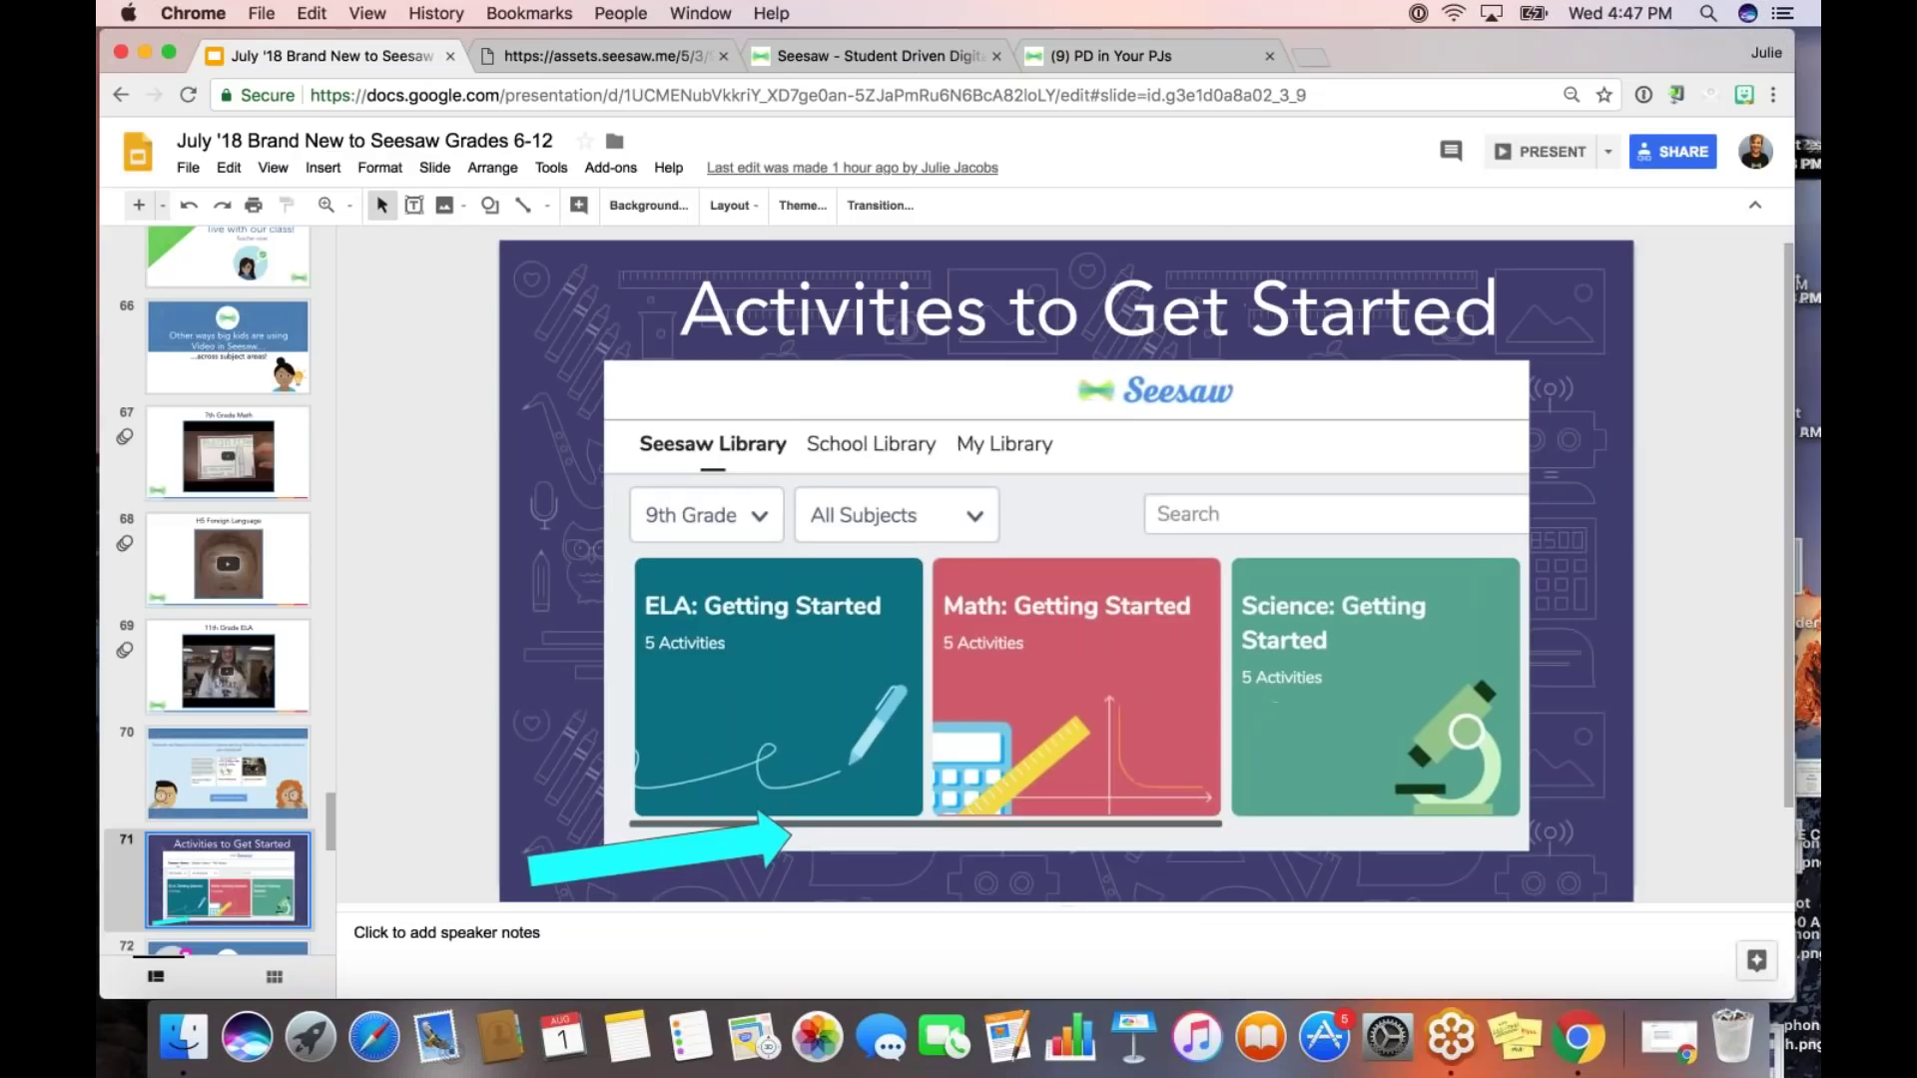
# - Switch to the Seesaw class, open the Activity Library, and filter the activities to 12th Grade
pyautogui.click(1110, 56)
pyautogui.click(1229, 166)
pyautogui.click(1148, 197)
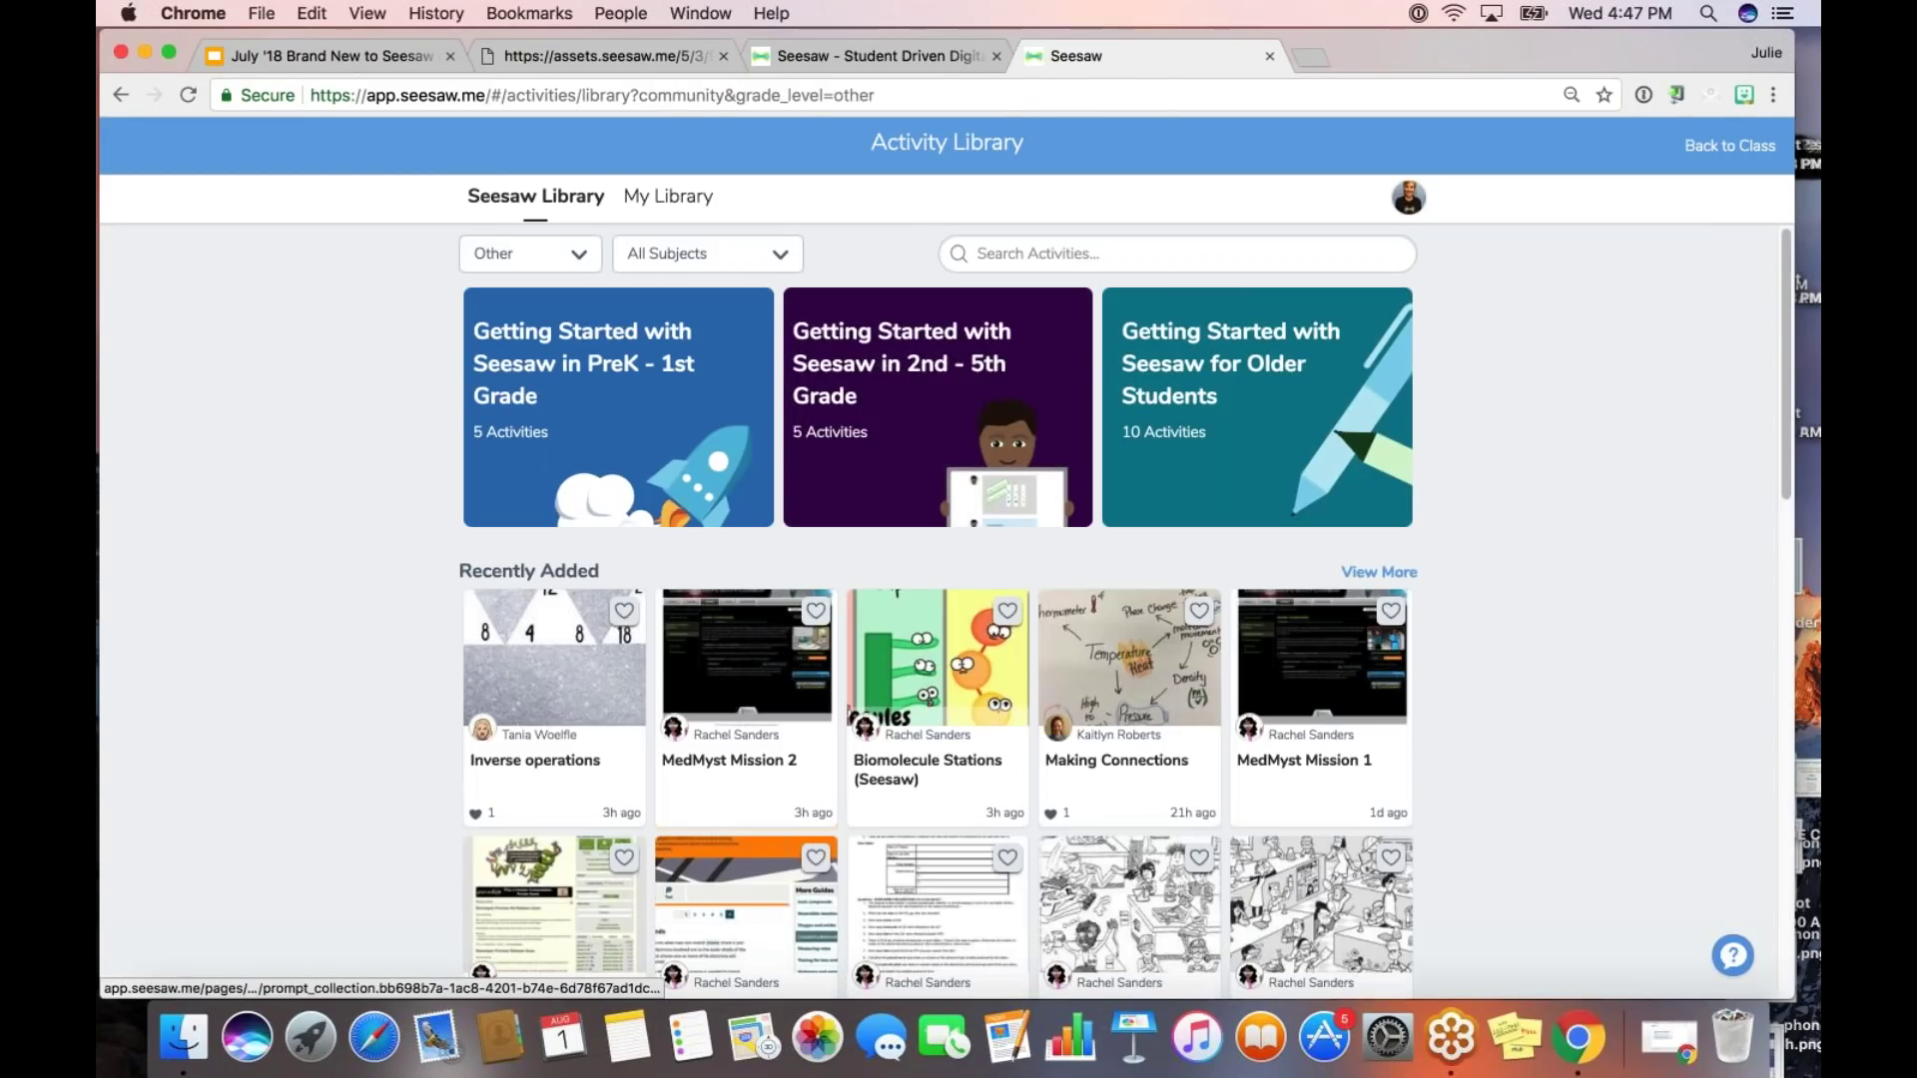
pyautogui.click(529, 254)
pyautogui.scroll(-2, 585, 788)
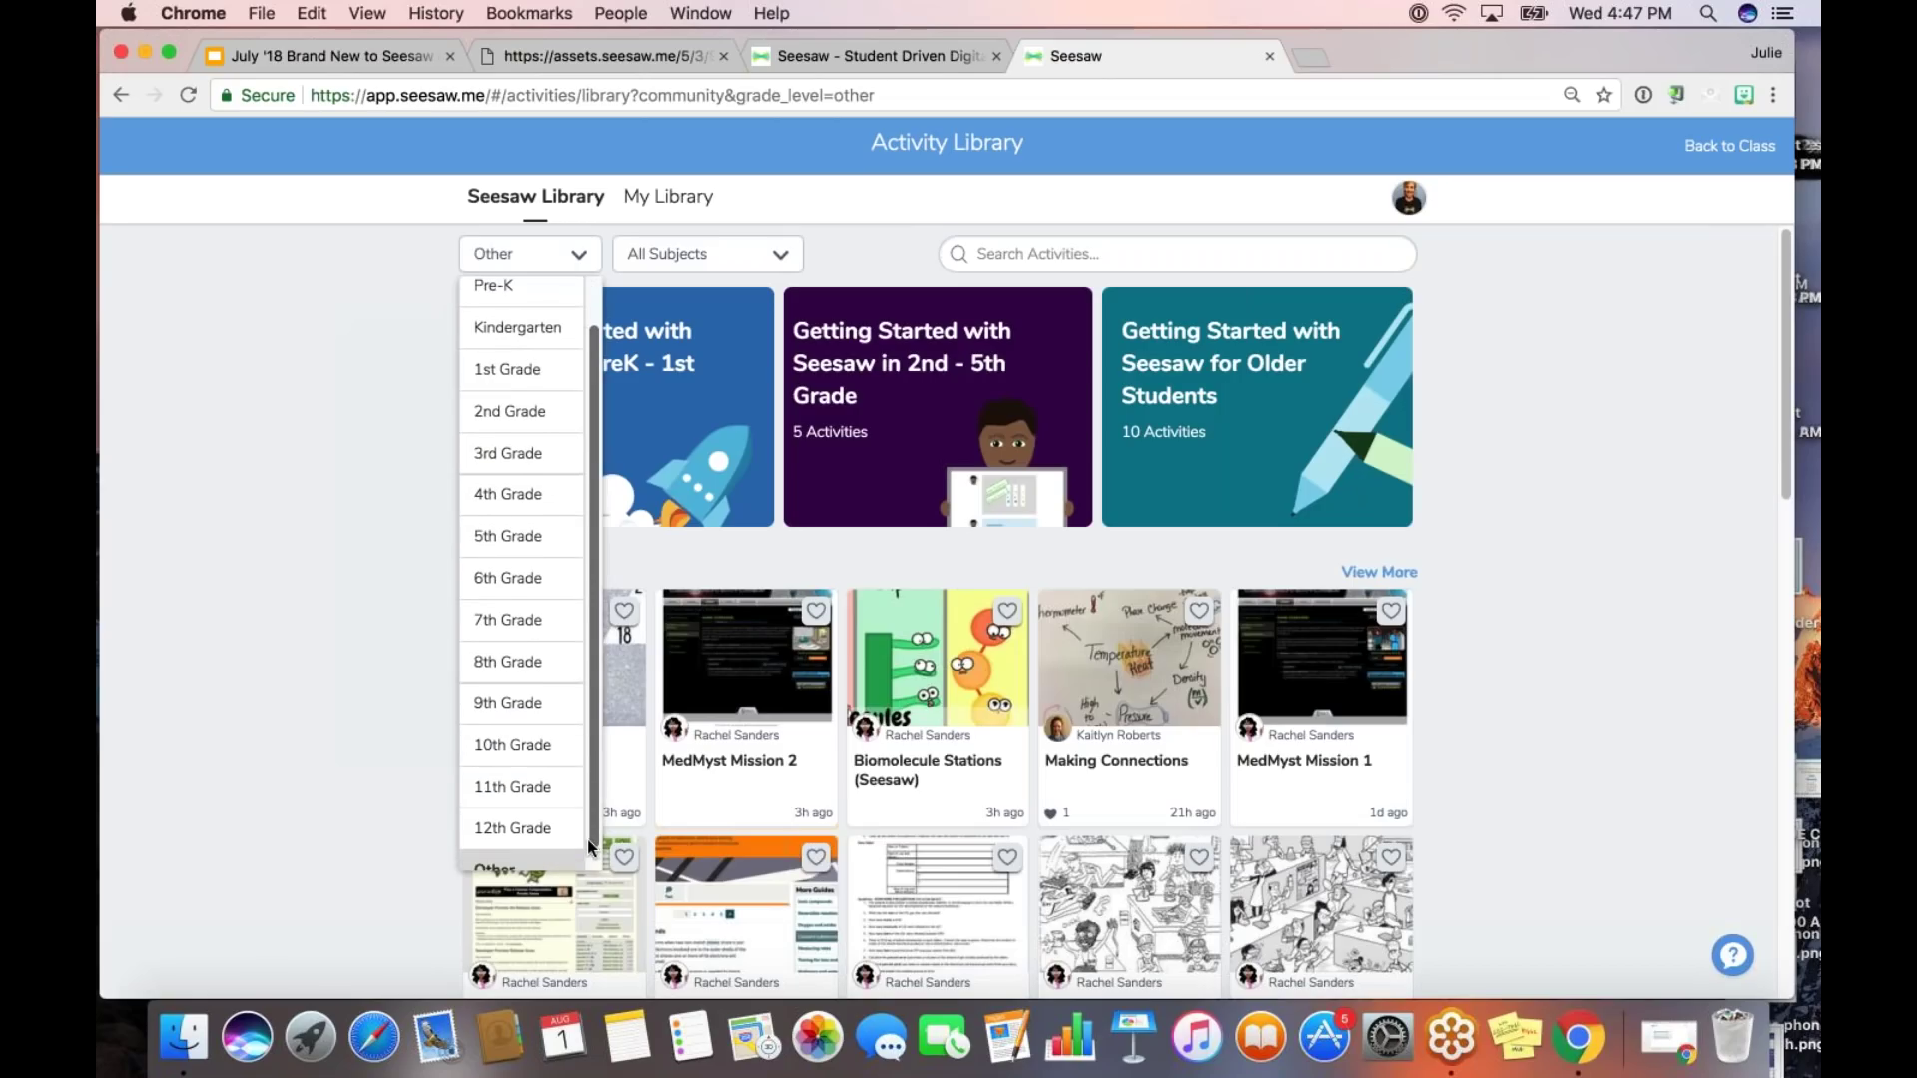
pyautogui.click(513, 828)
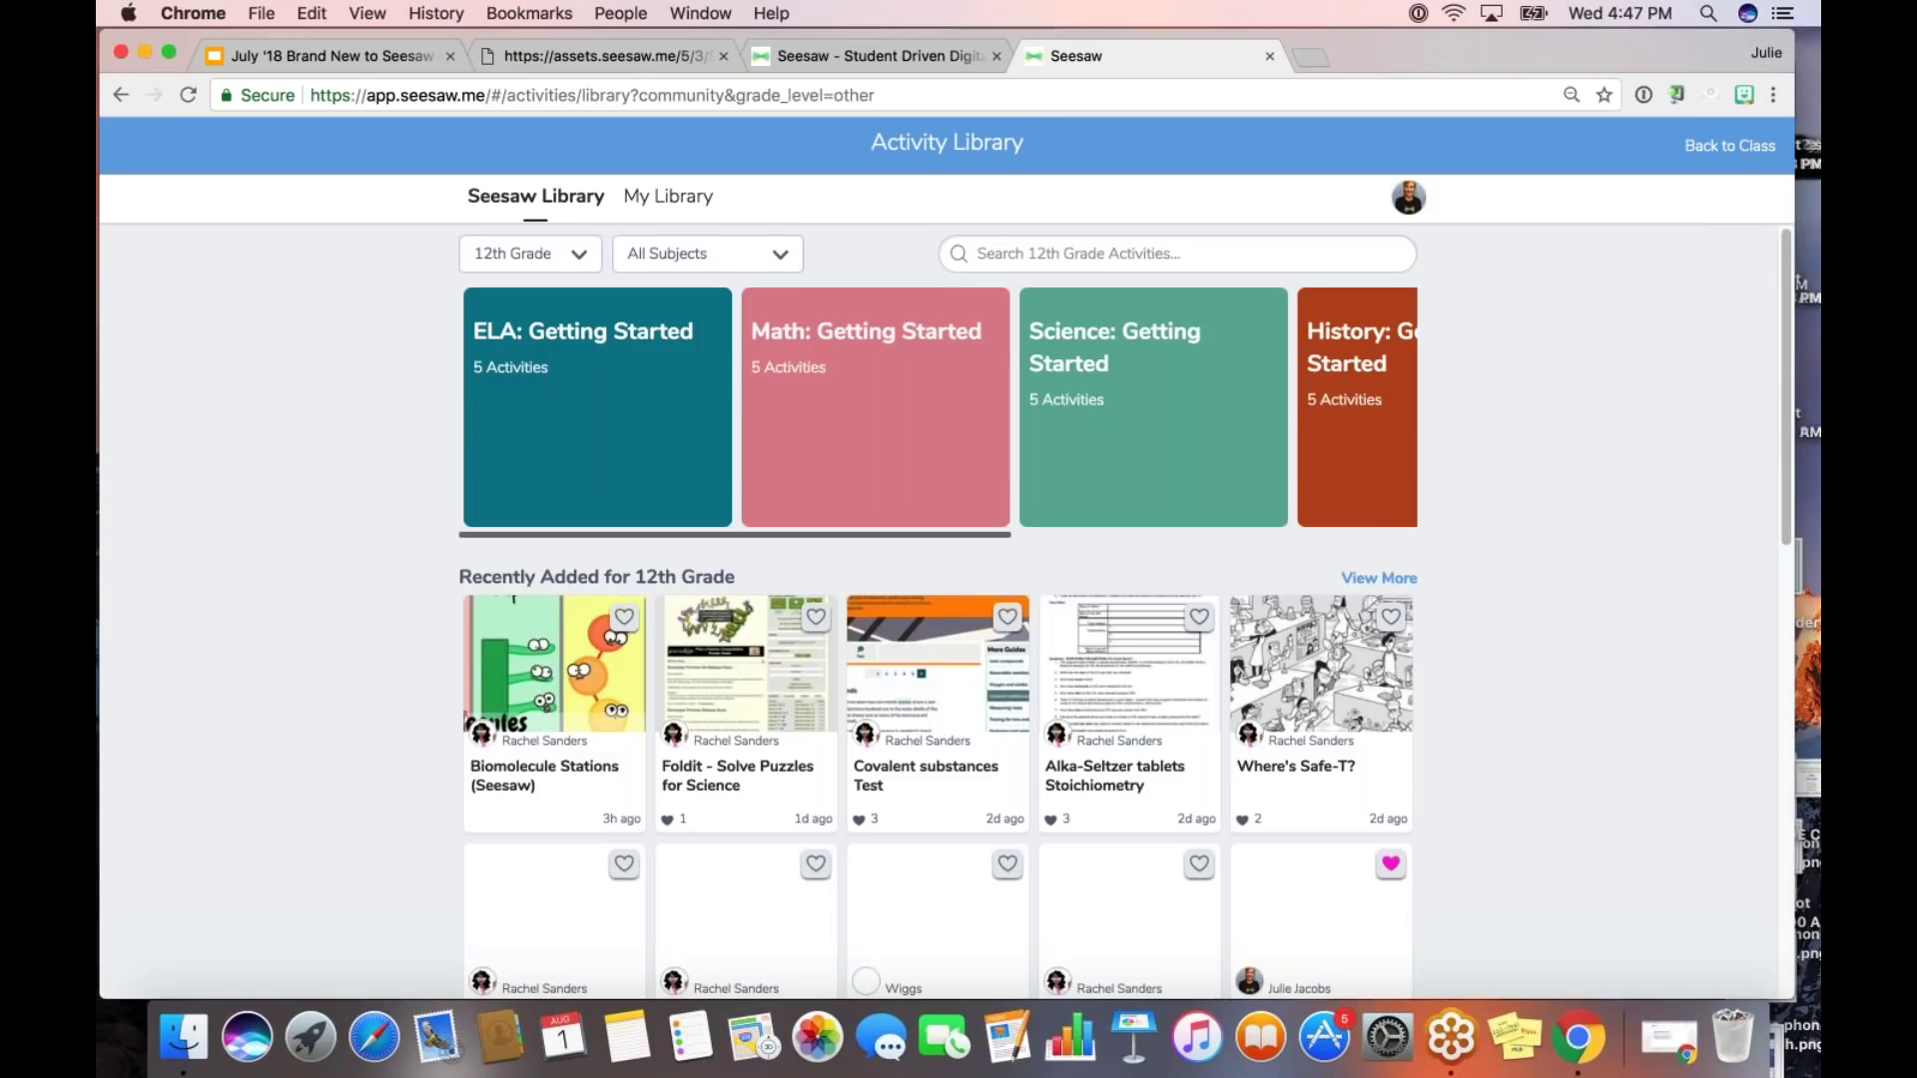
# - Browse the Getting Started collections for 12th Grade and open the Arts & Music: Getting Started collection
pyautogui.moveTo(573, 532)
pyautogui.mouseDown()
pyautogui.moveTo(1147, 539)
pyautogui.moveTo(559, 539)
pyautogui.mouseUp()
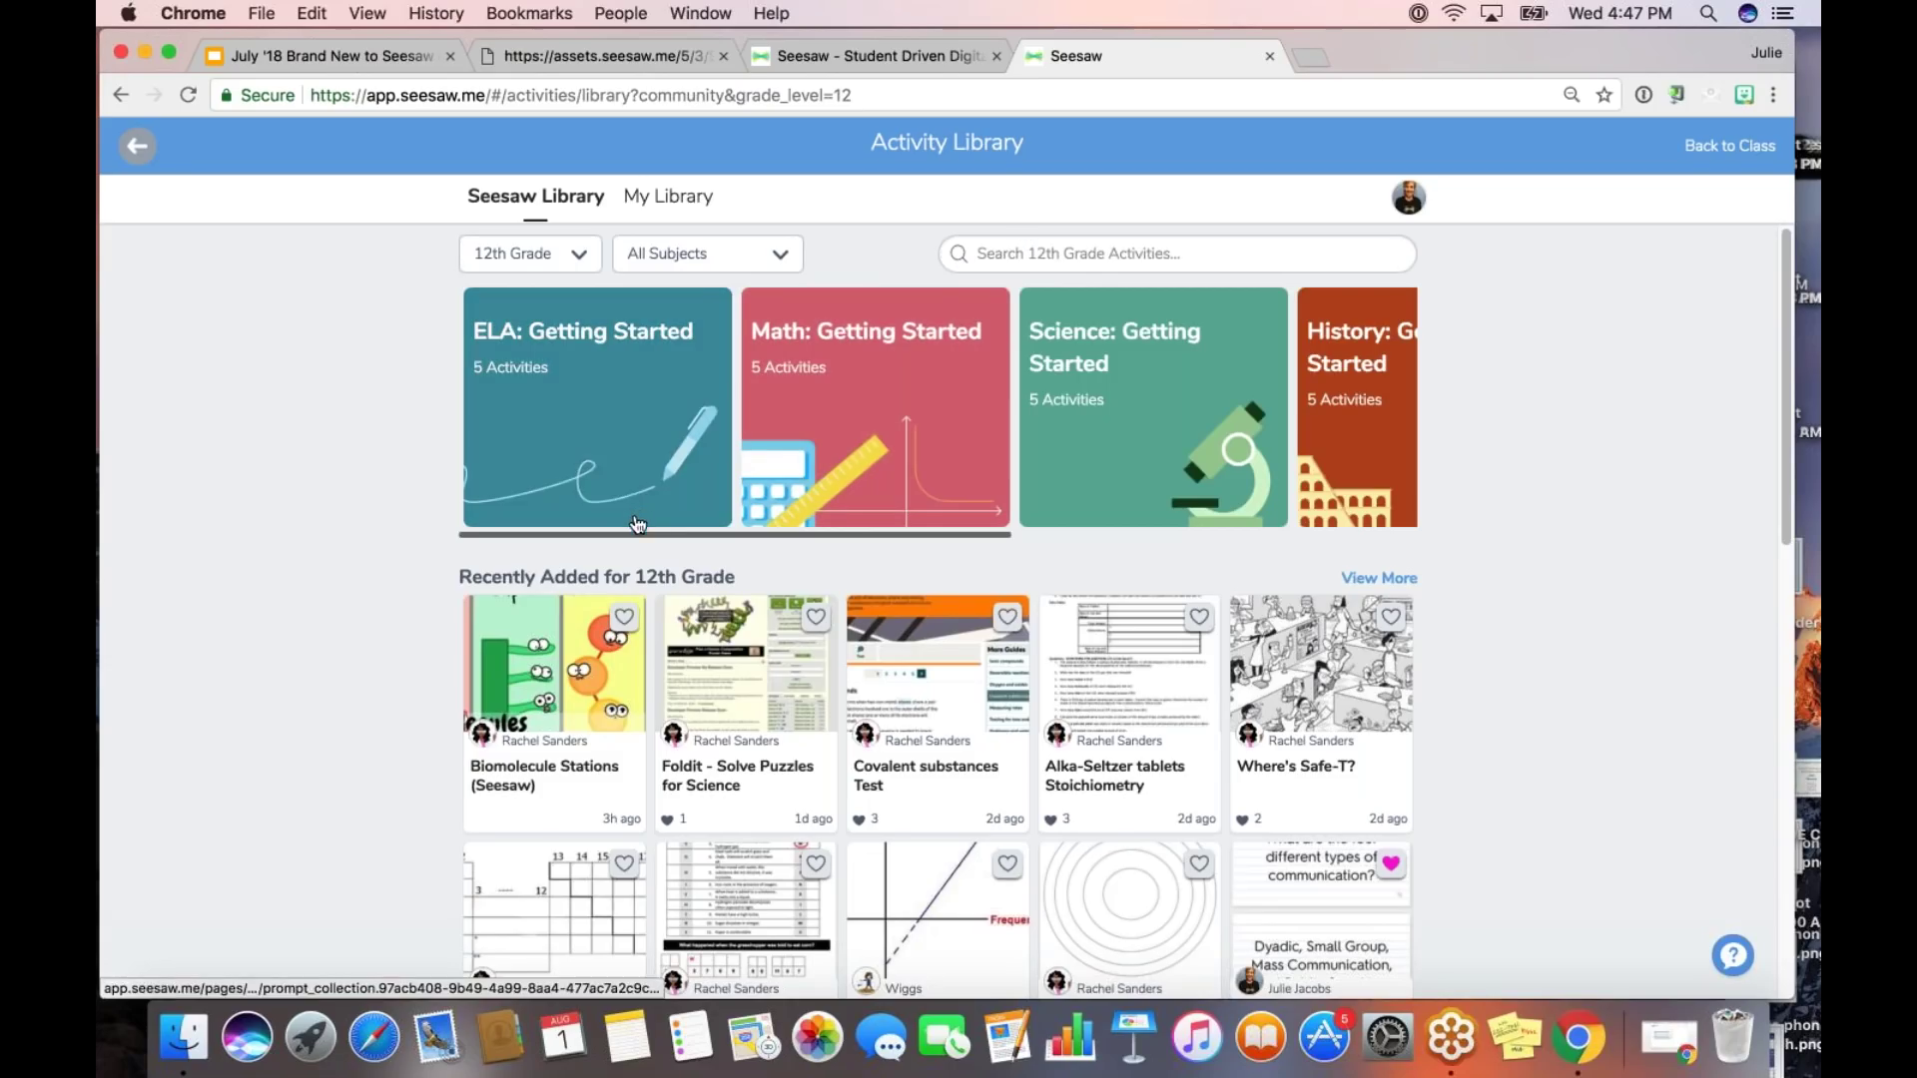
pyautogui.hscroll(8, 842, 530)
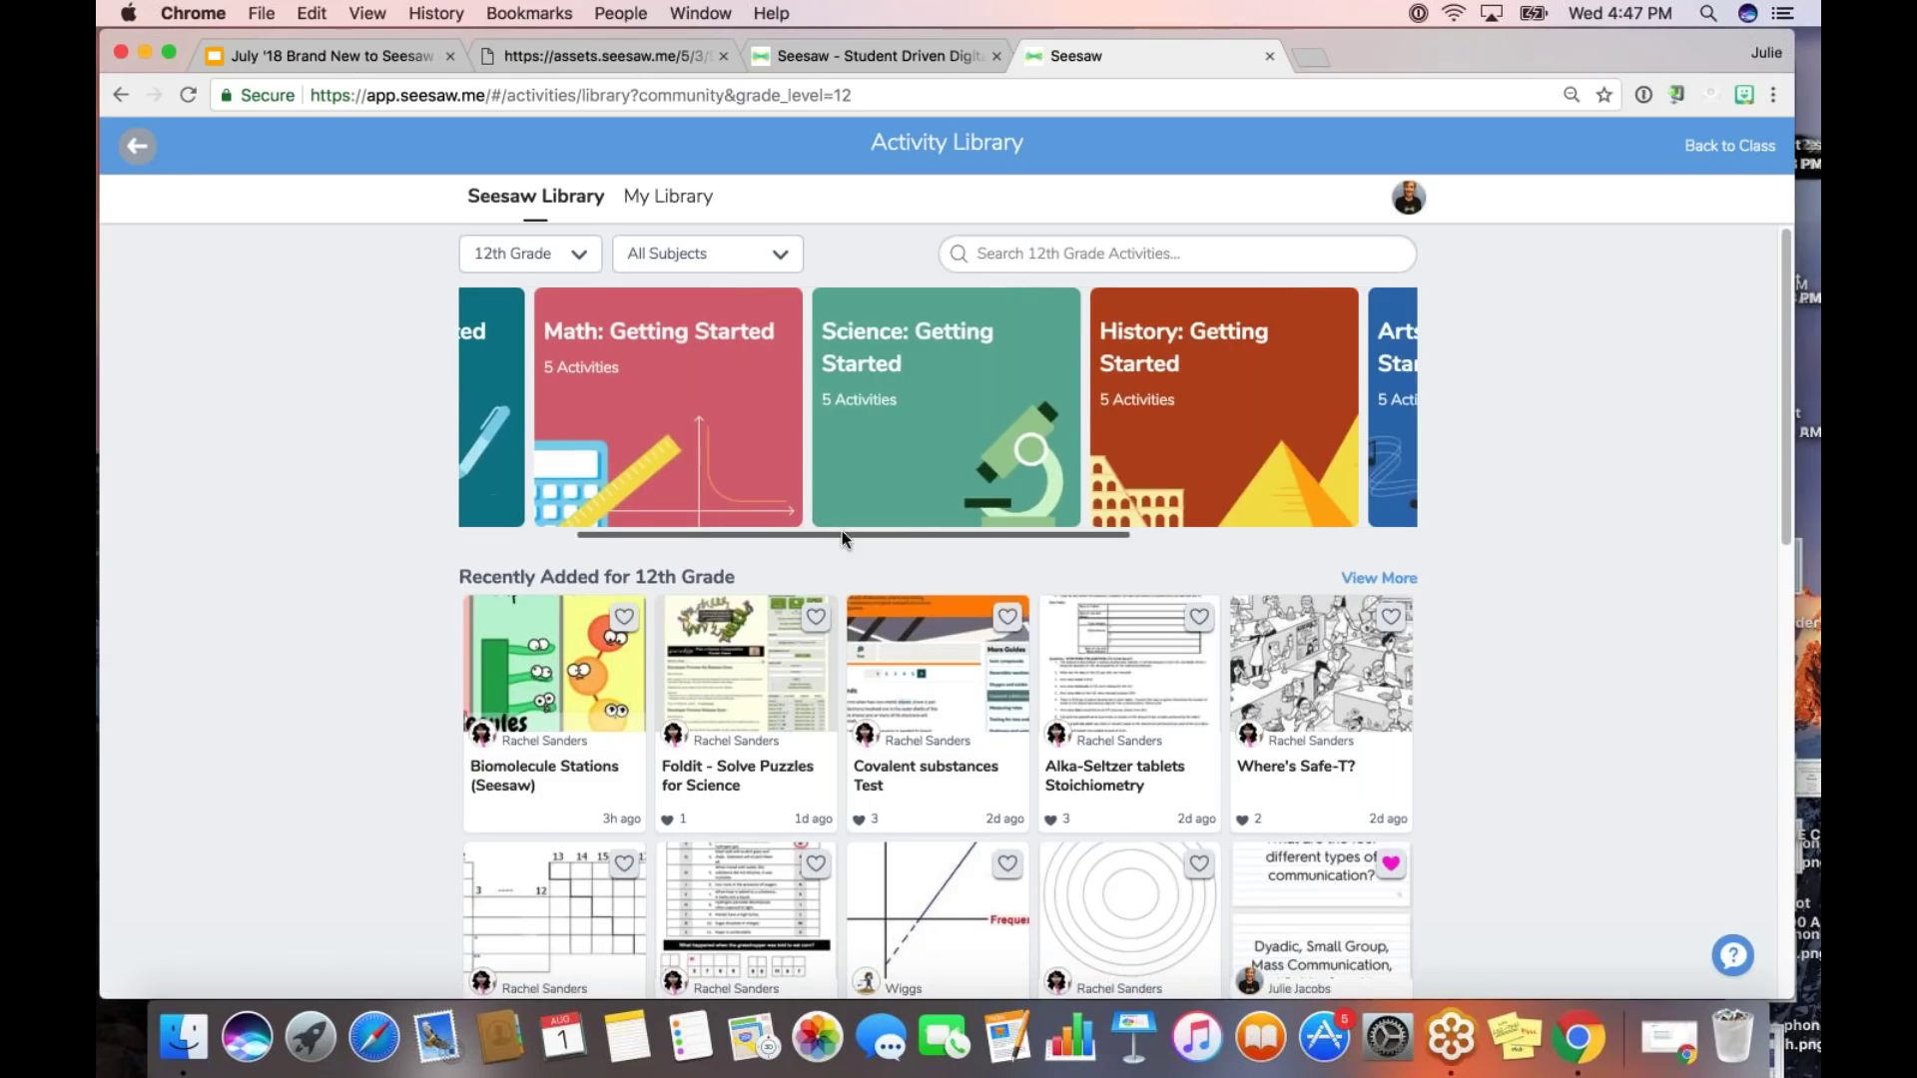
pyautogui.hscroll(2, 1010, 536)
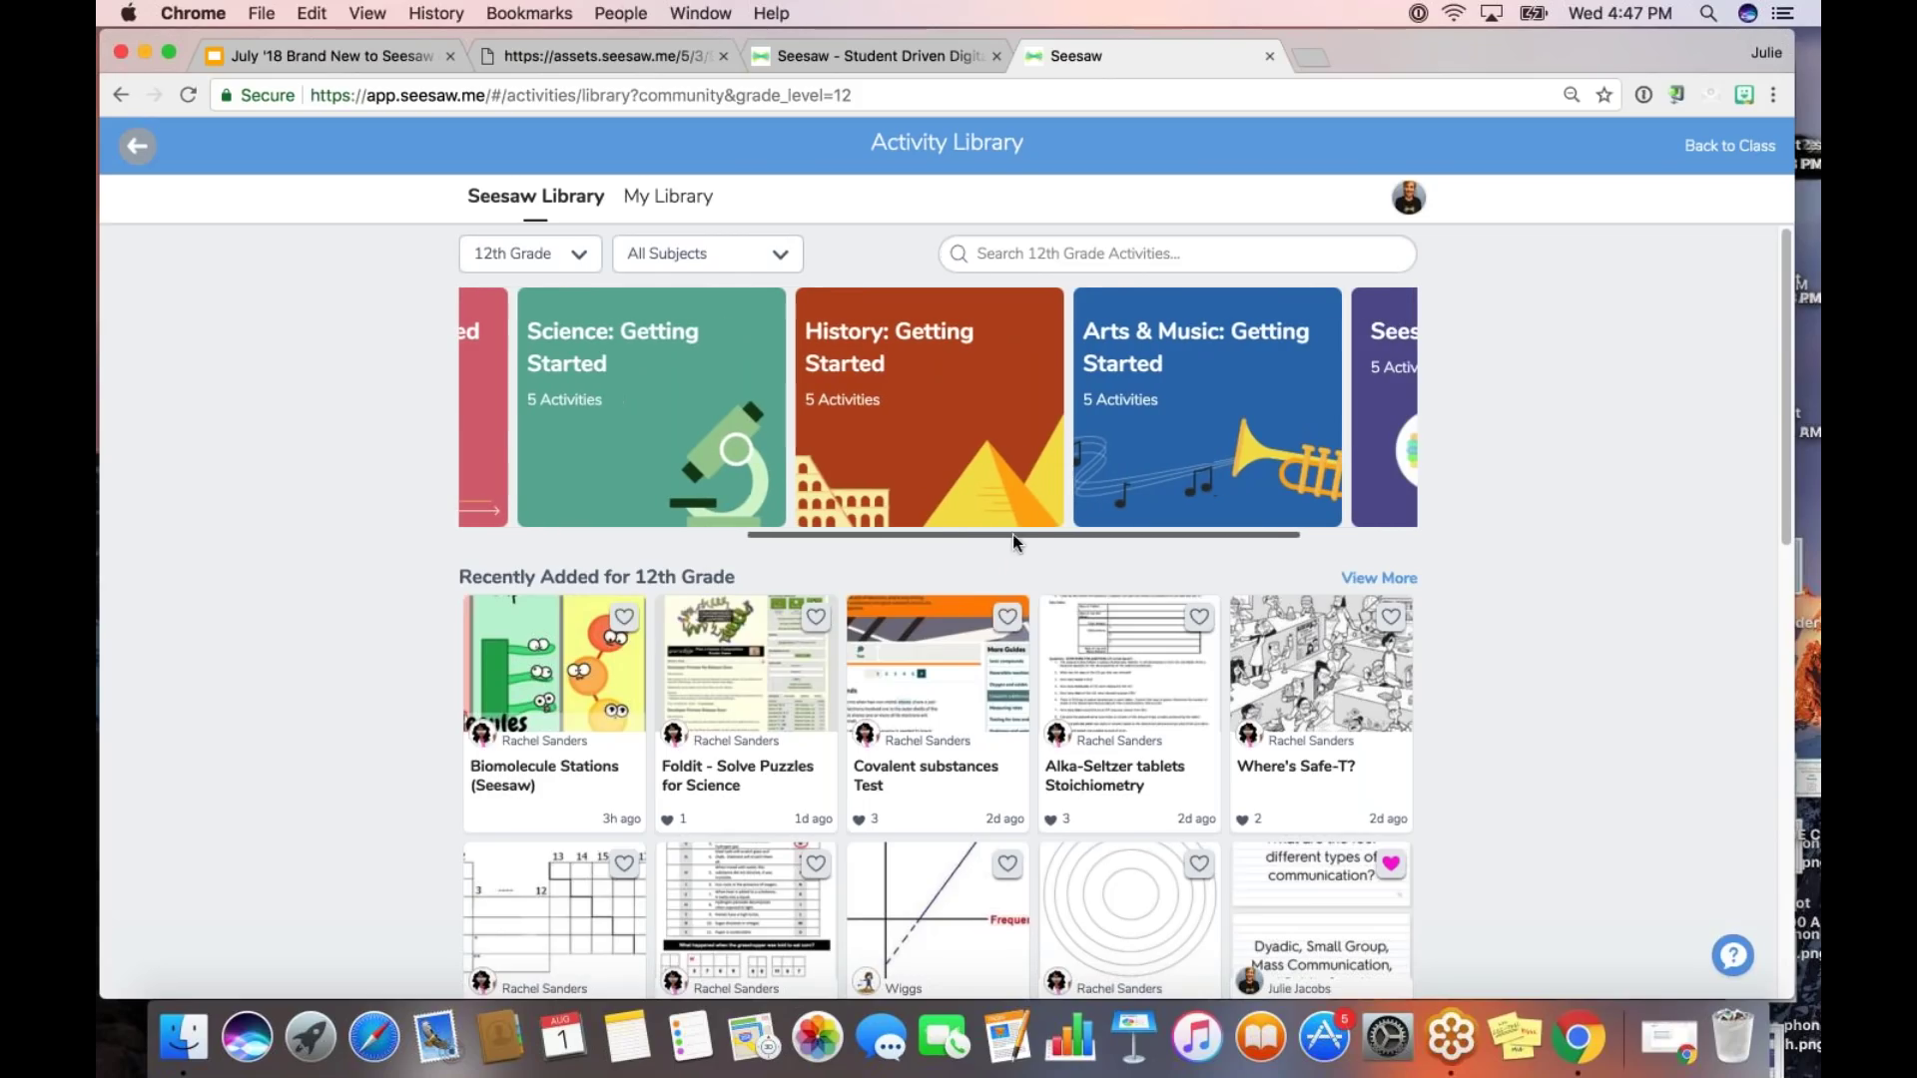
pyautogui.hscroll(3, 1033, 535)
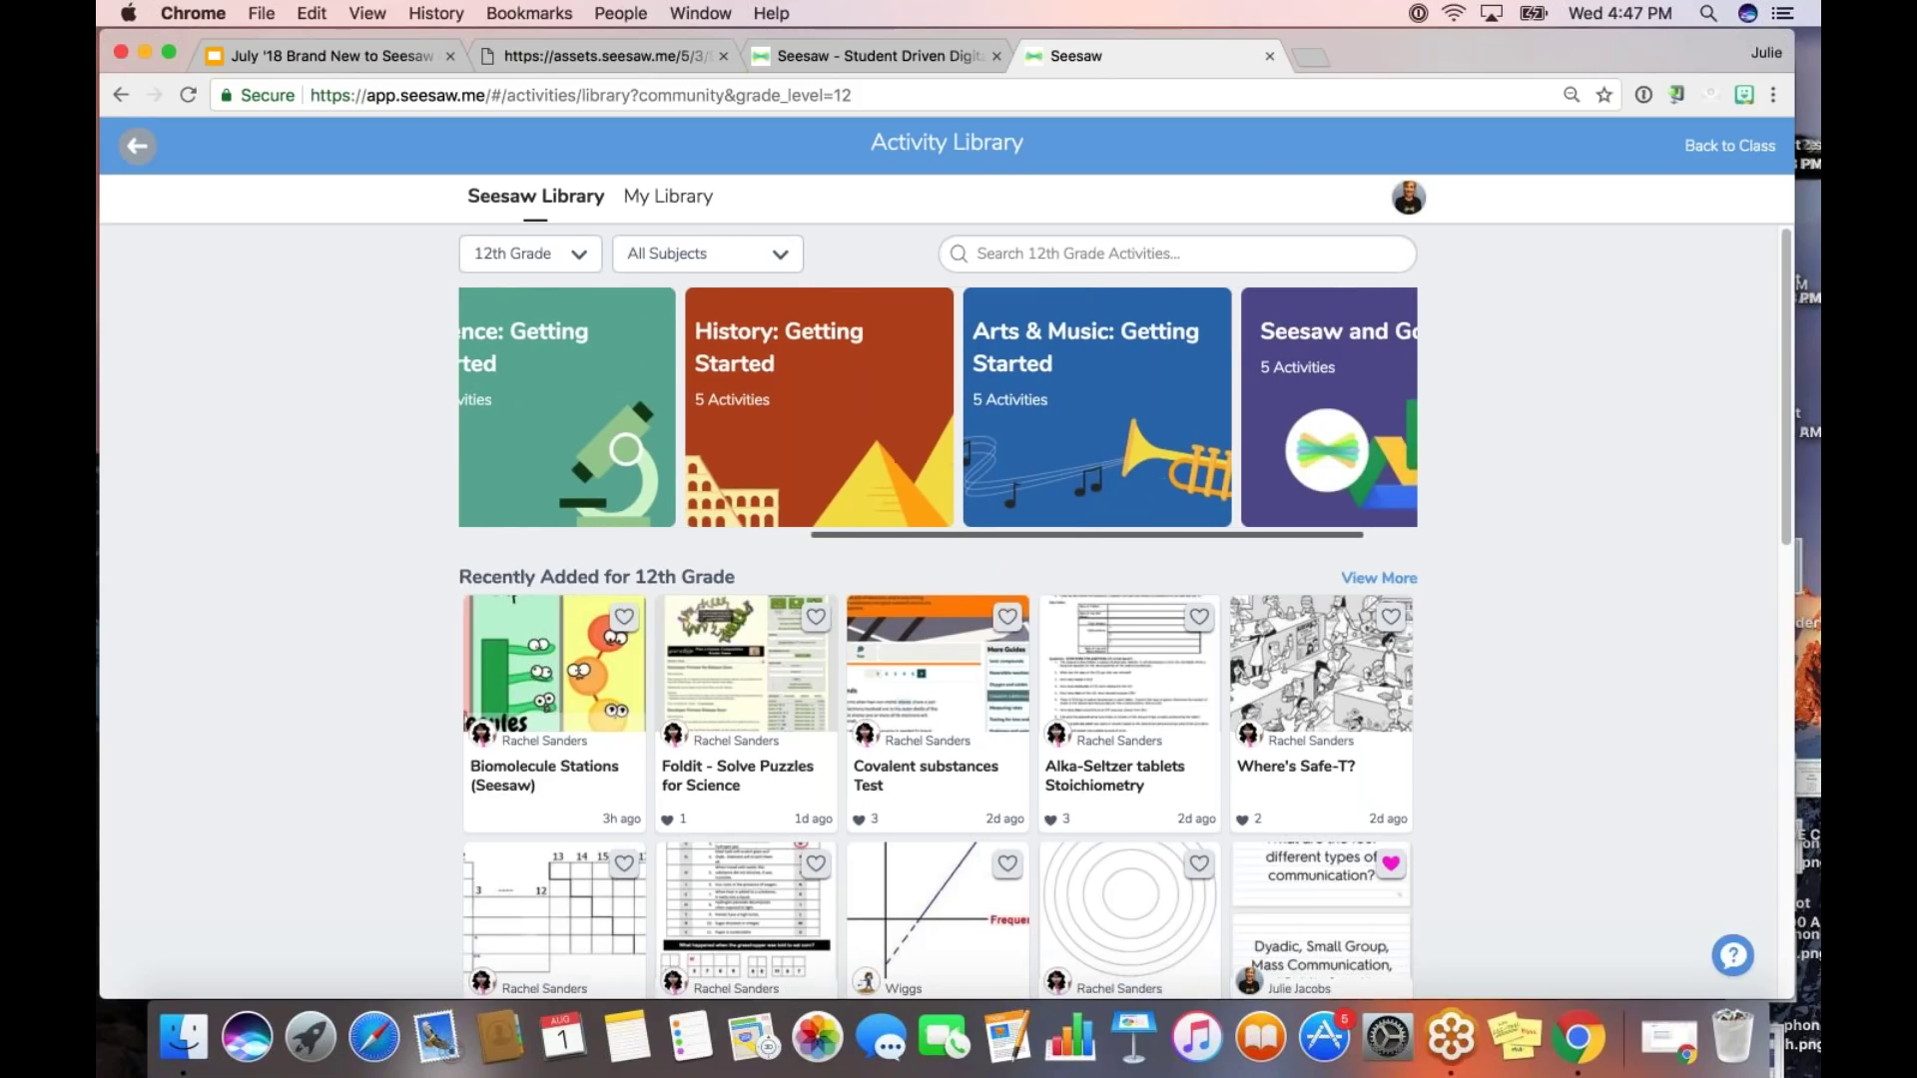
pyautogui.click(1058, 479)
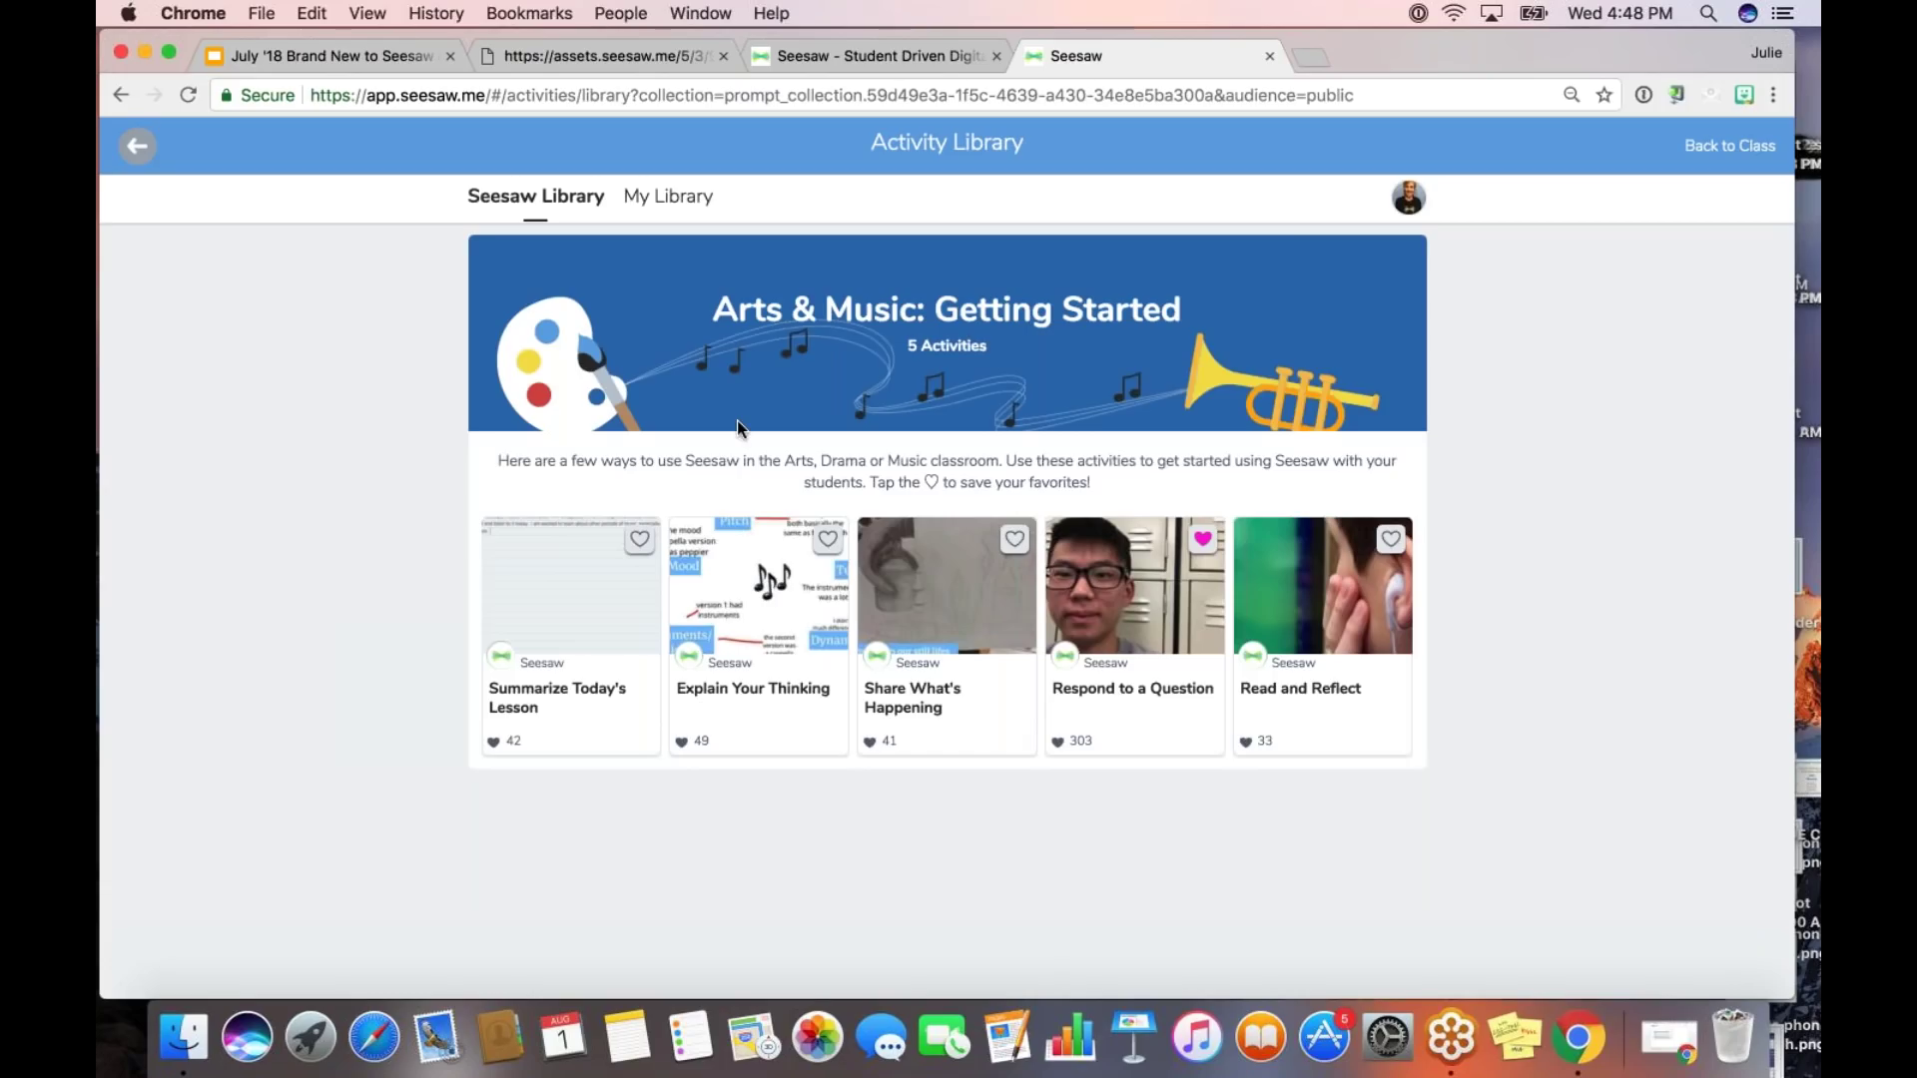
# - Switch back to the presentation and try to restart the slideshow from the Activities to Get Started slide
pyautogui.click(320, 56)
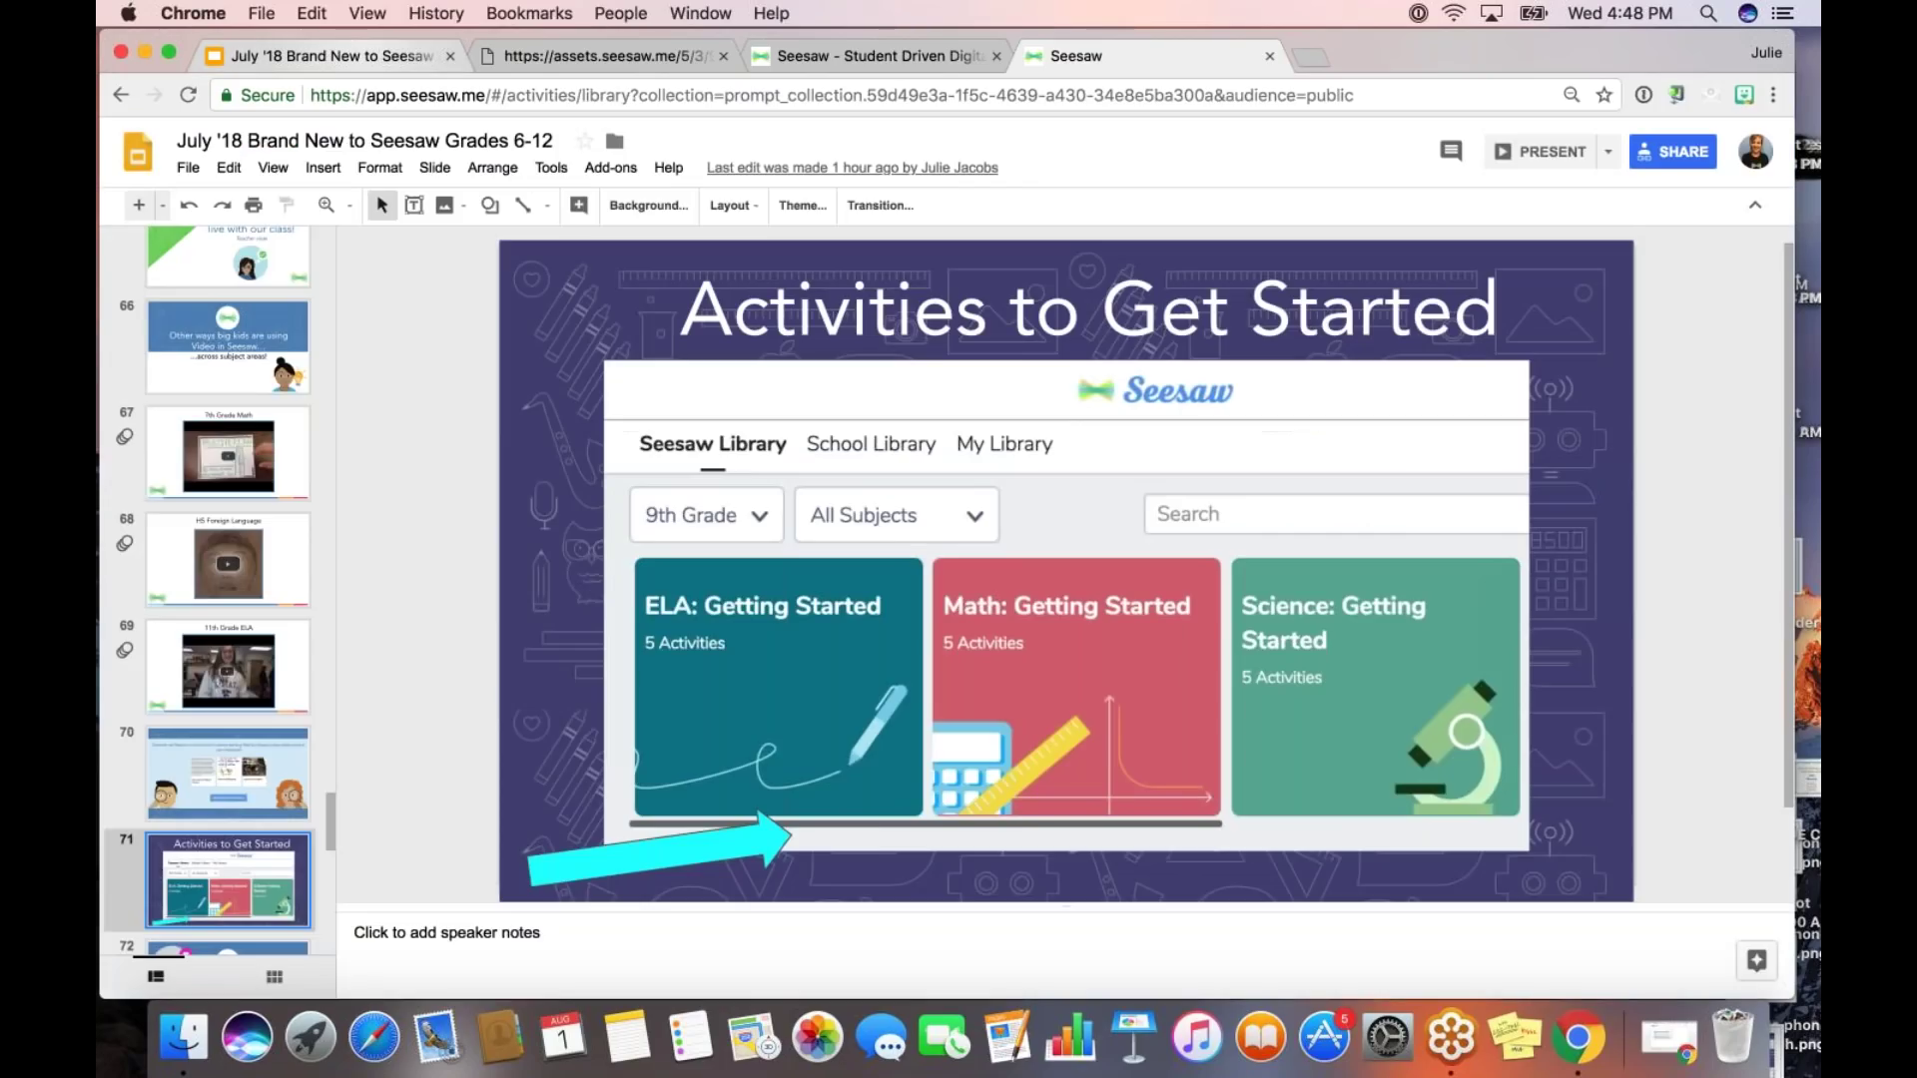
pyautogui.click(1551, 152)
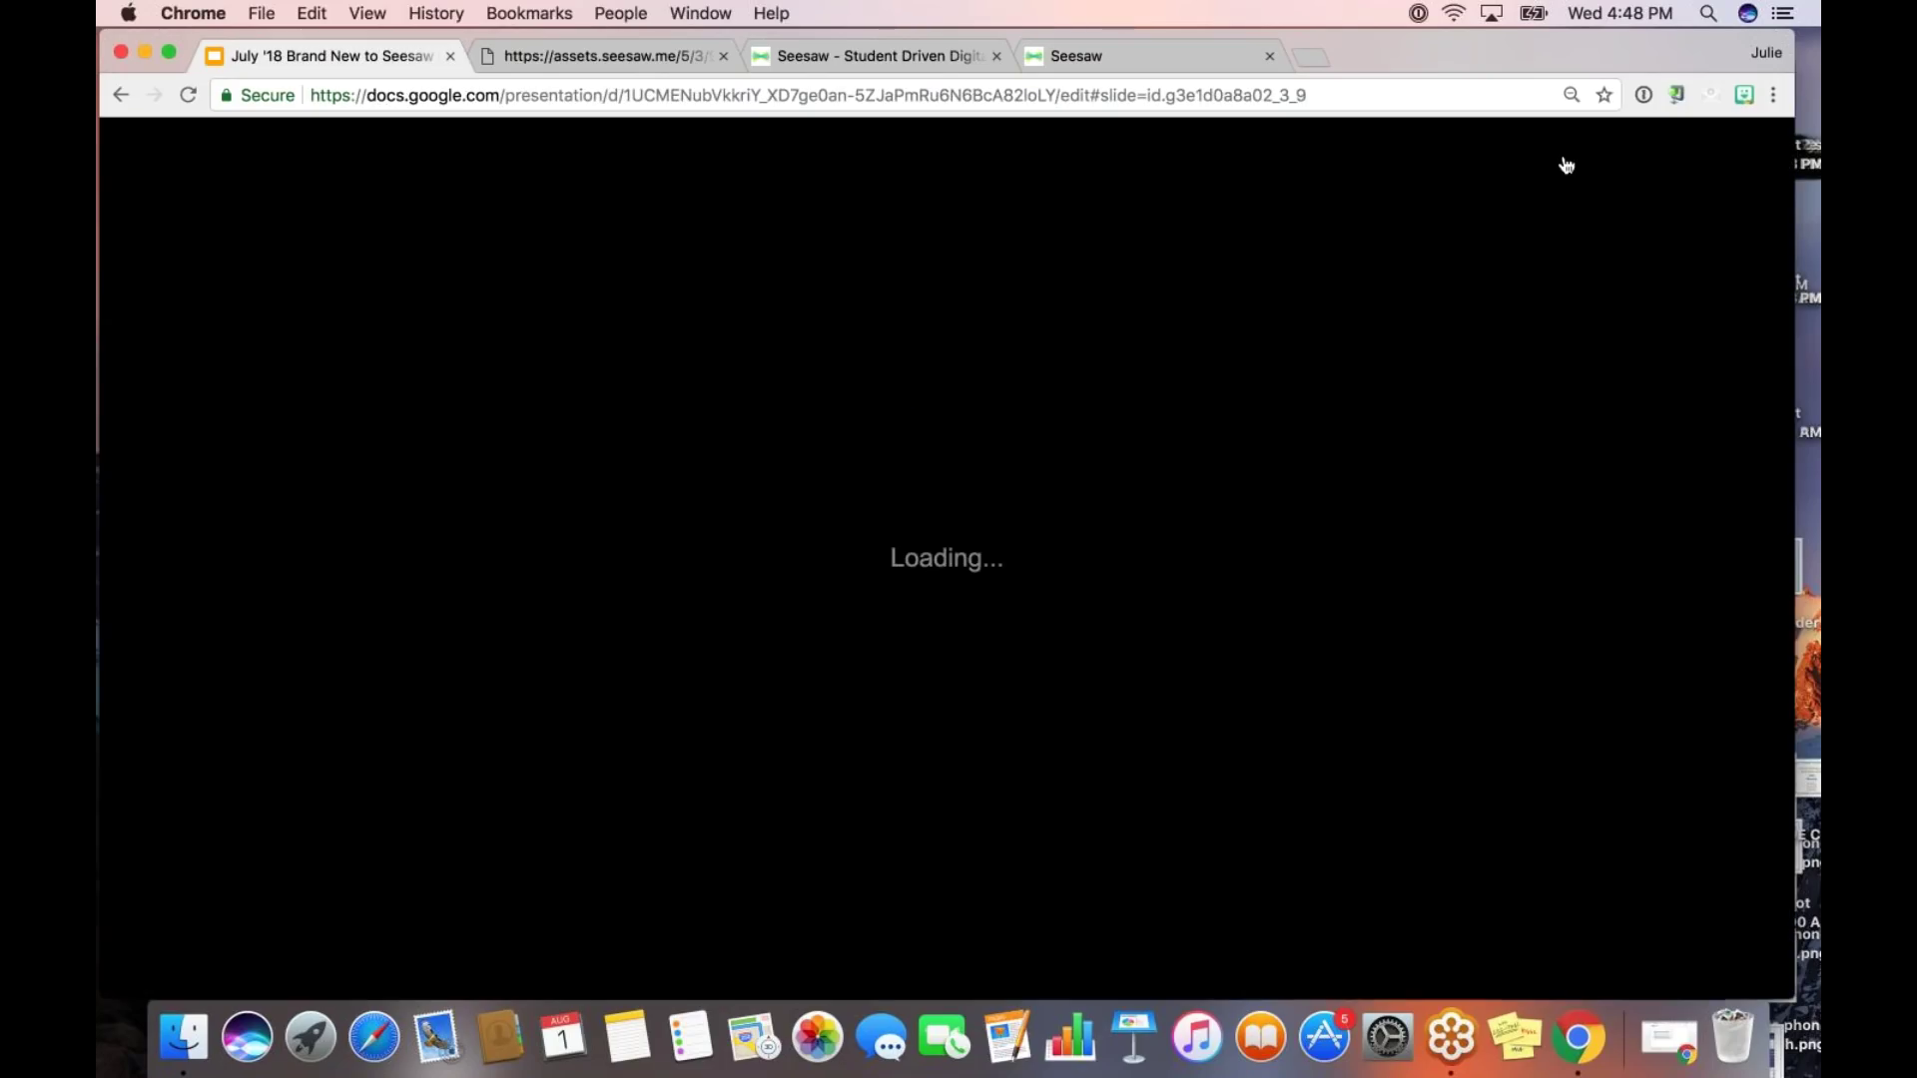
pyautogui.press('Escape')
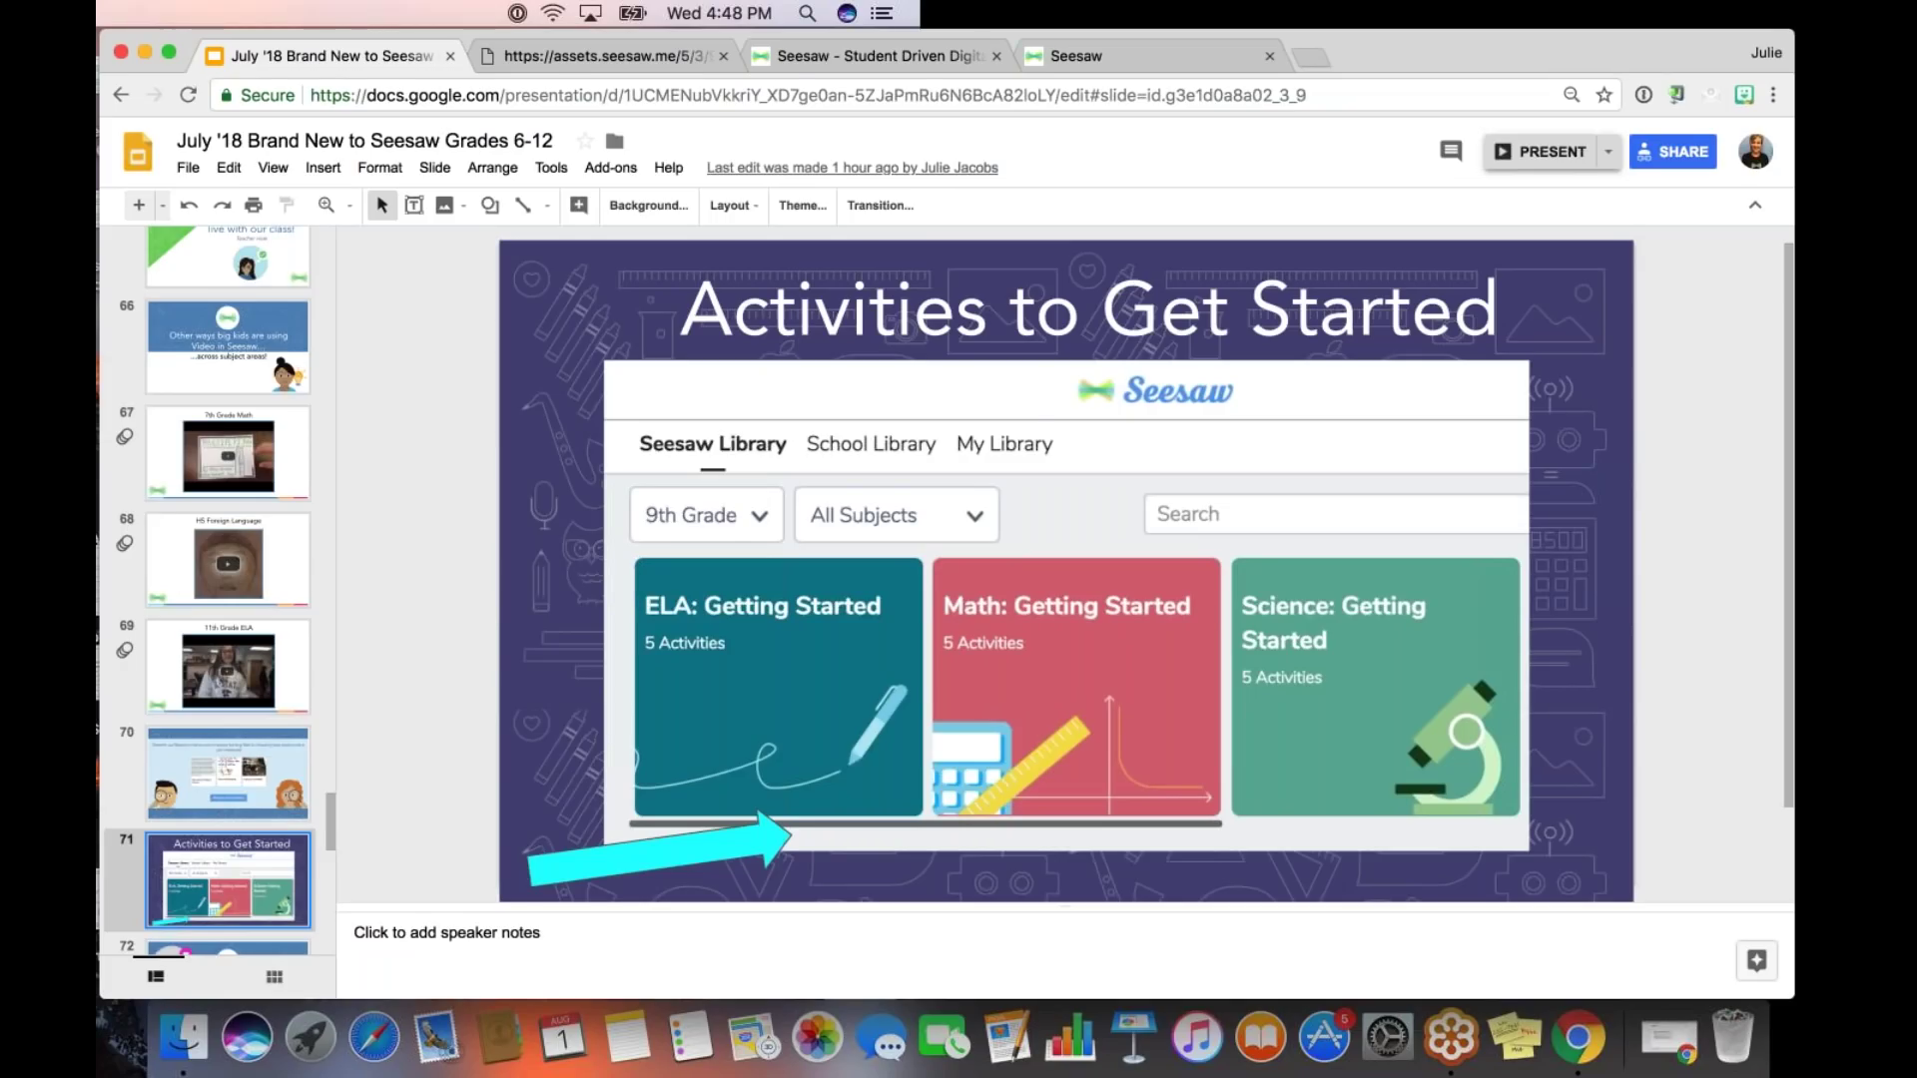